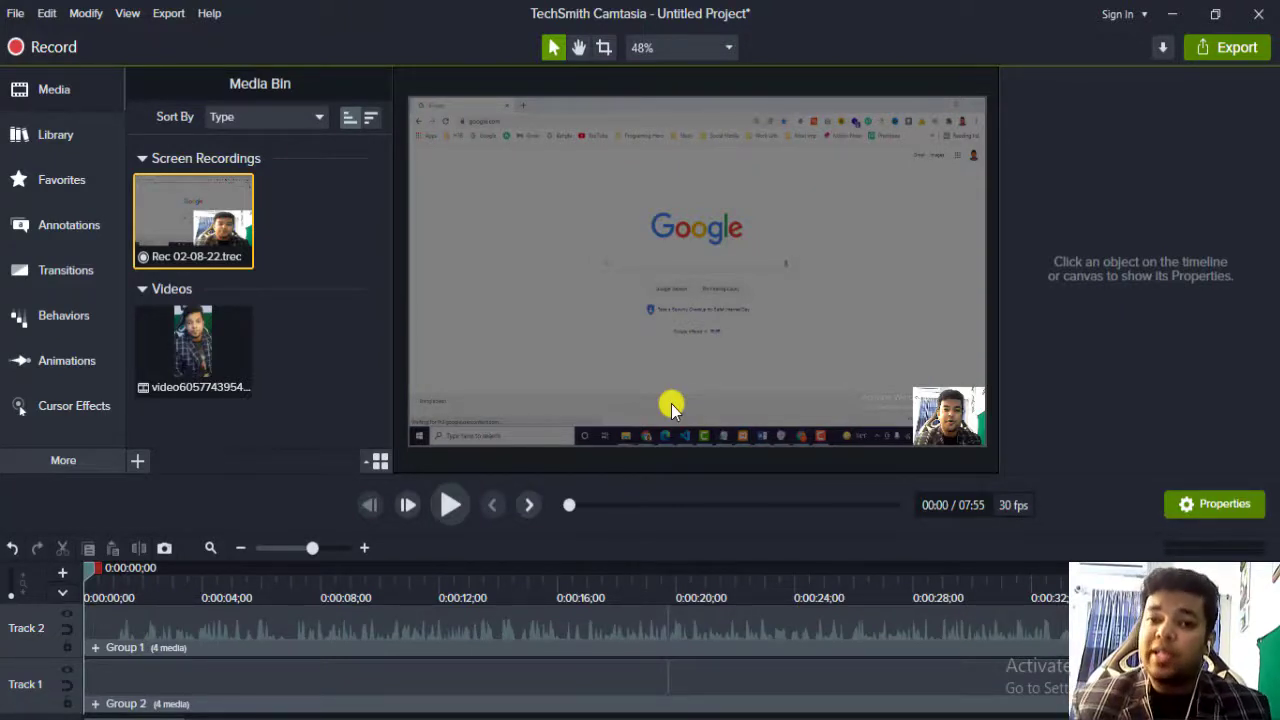
Play the opening seconds of the recording on the landscape canvas.
click(453, 508)
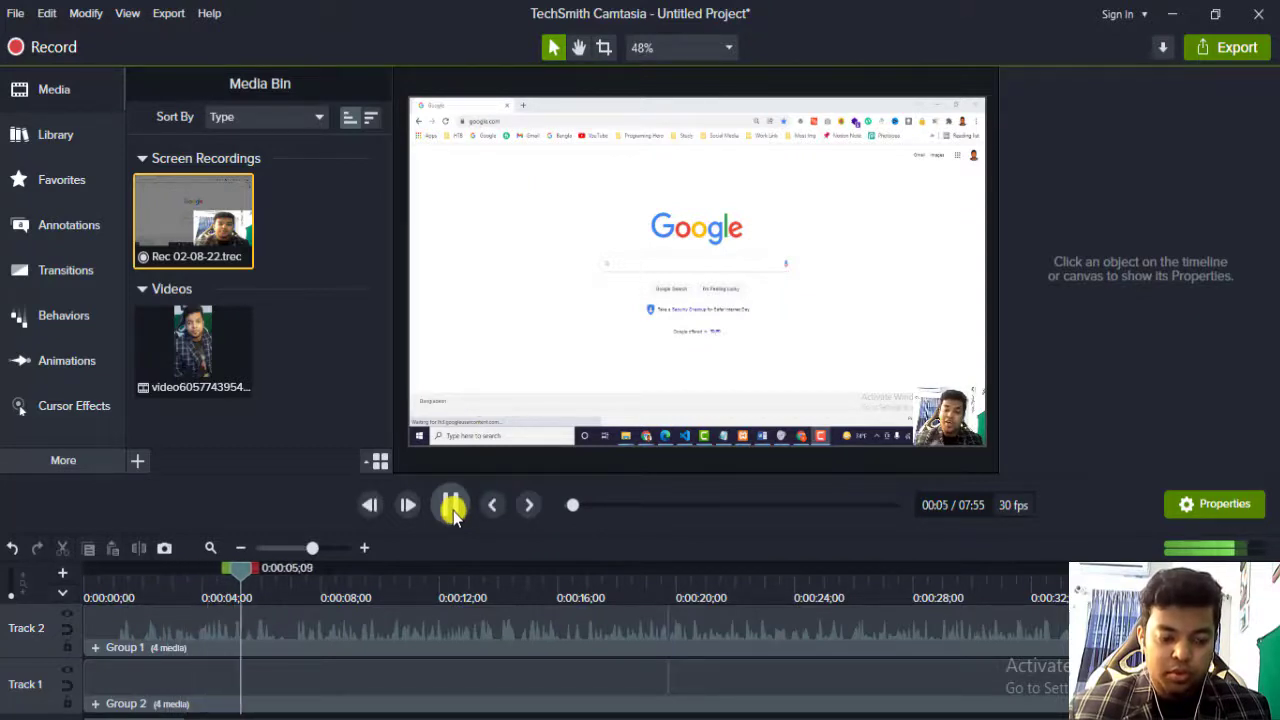
click(453, 508)
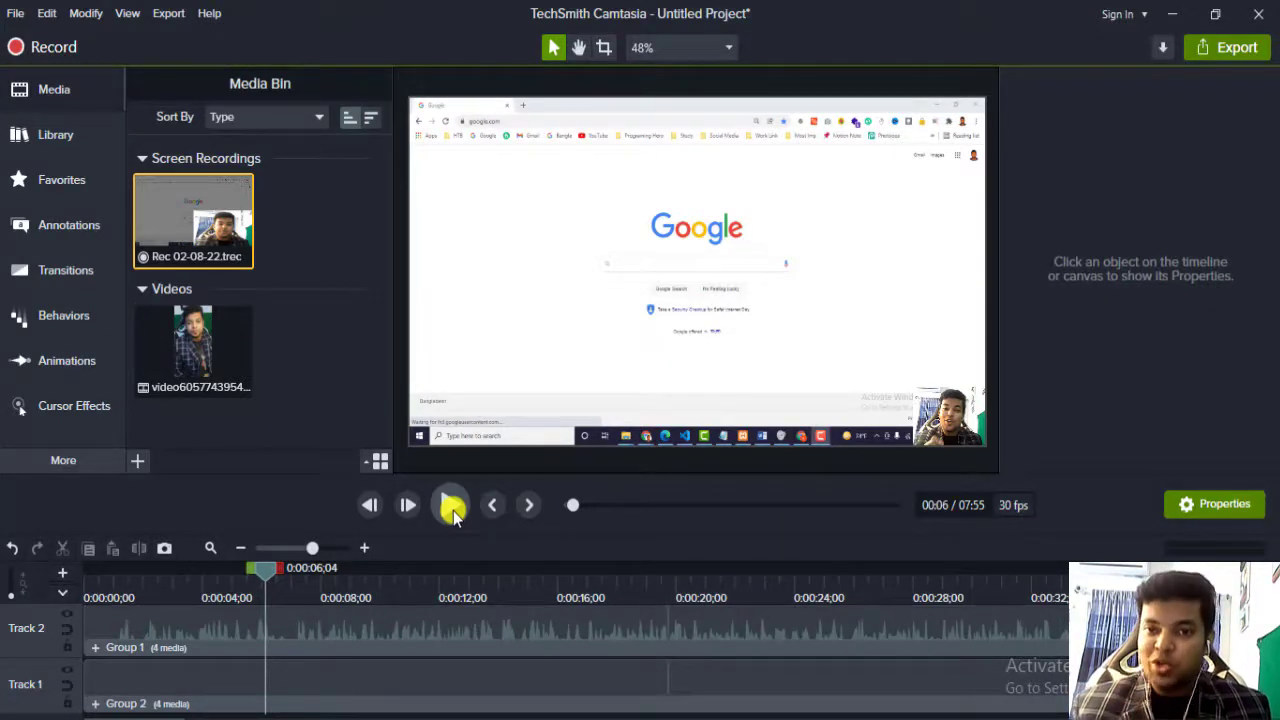
click(18, 14)
click(42, 14)
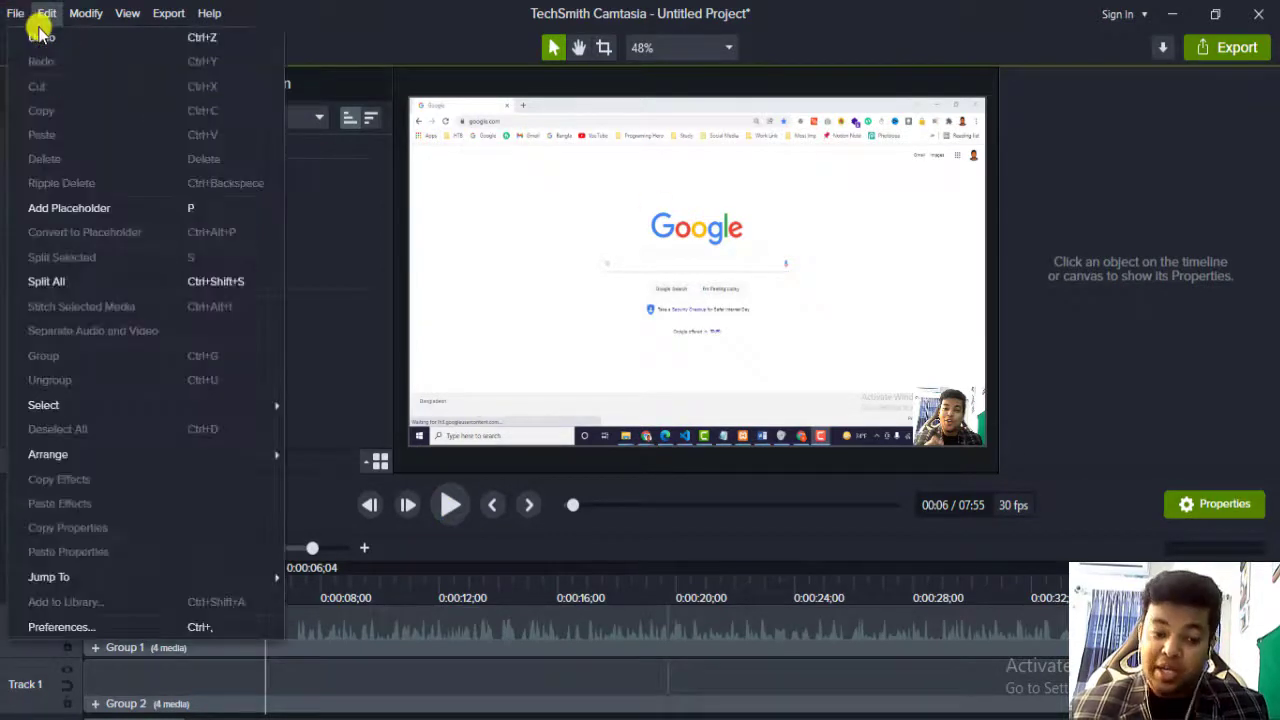
mouse_move(8, 17)
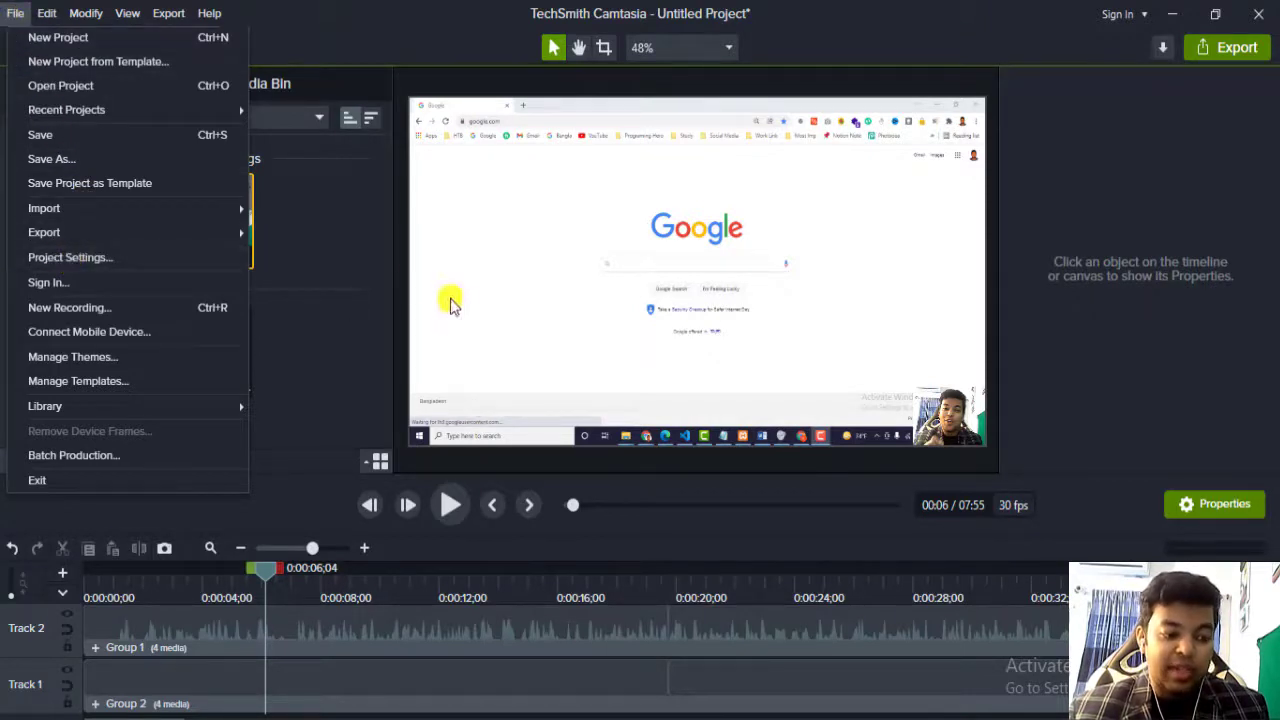
click(381, 266)
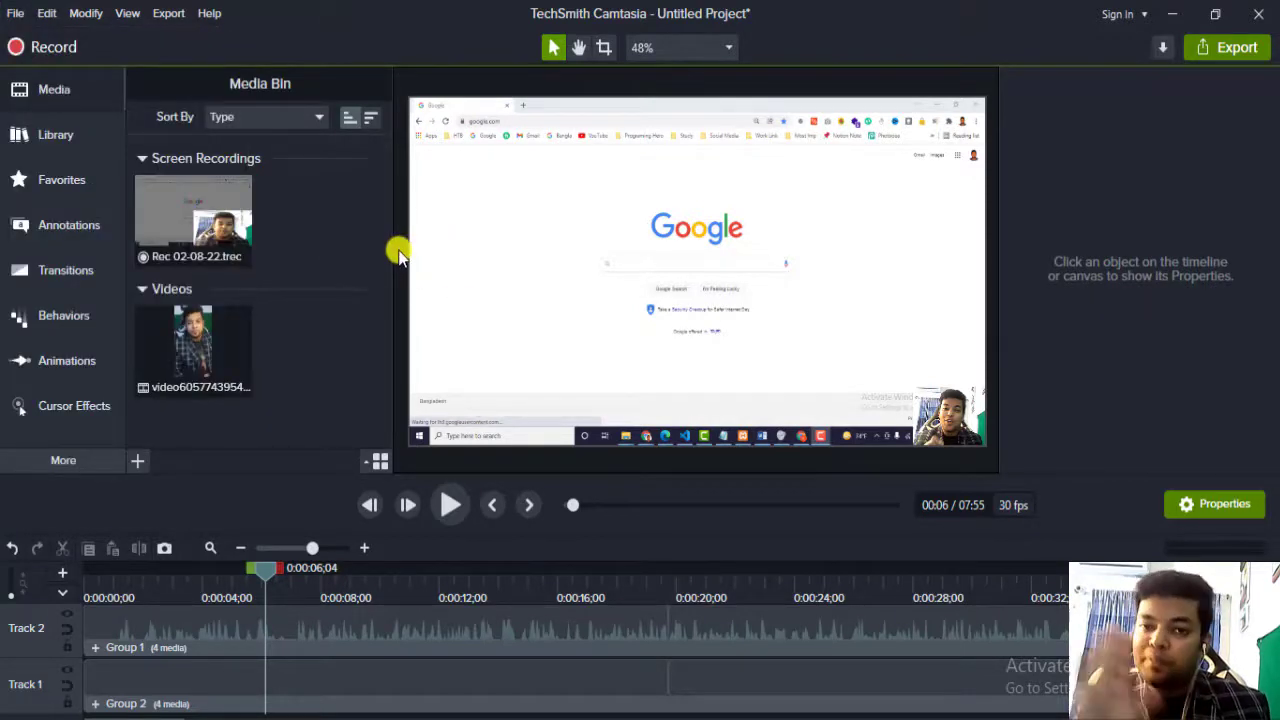
click(480, 635)
click(491, 671)
click(505, 643)
click(500, 671)
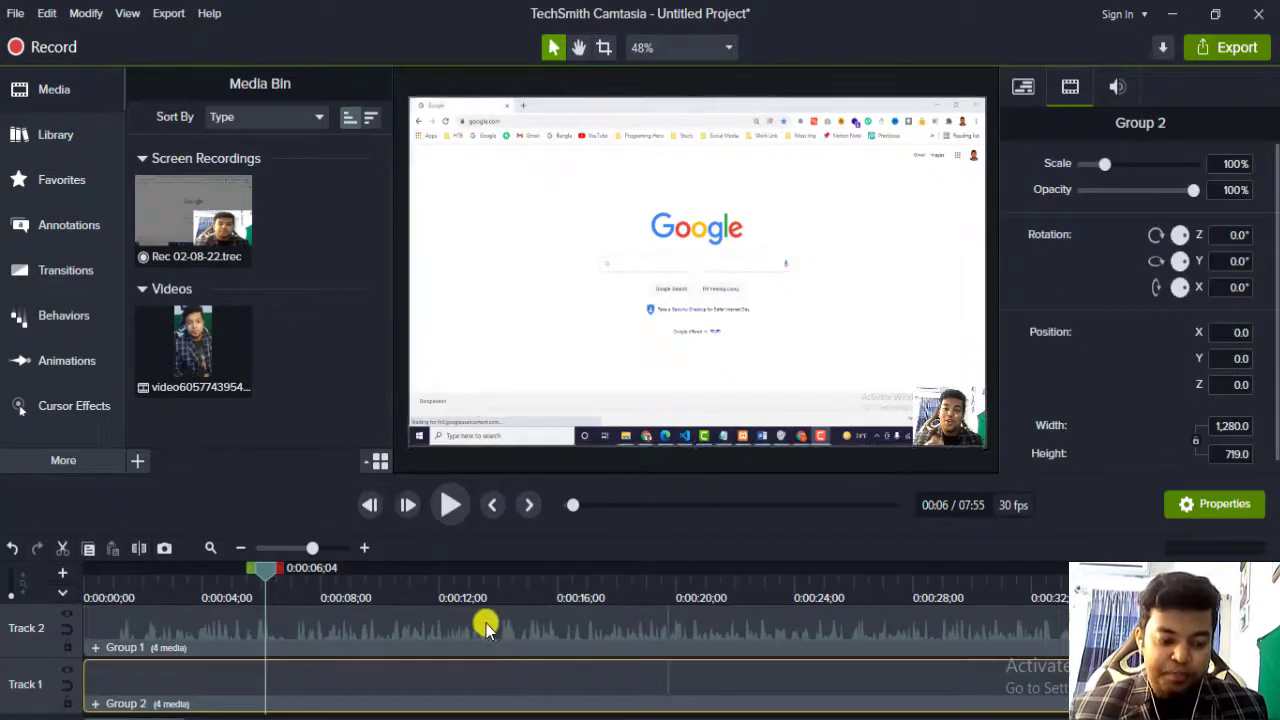
click(510, 645)
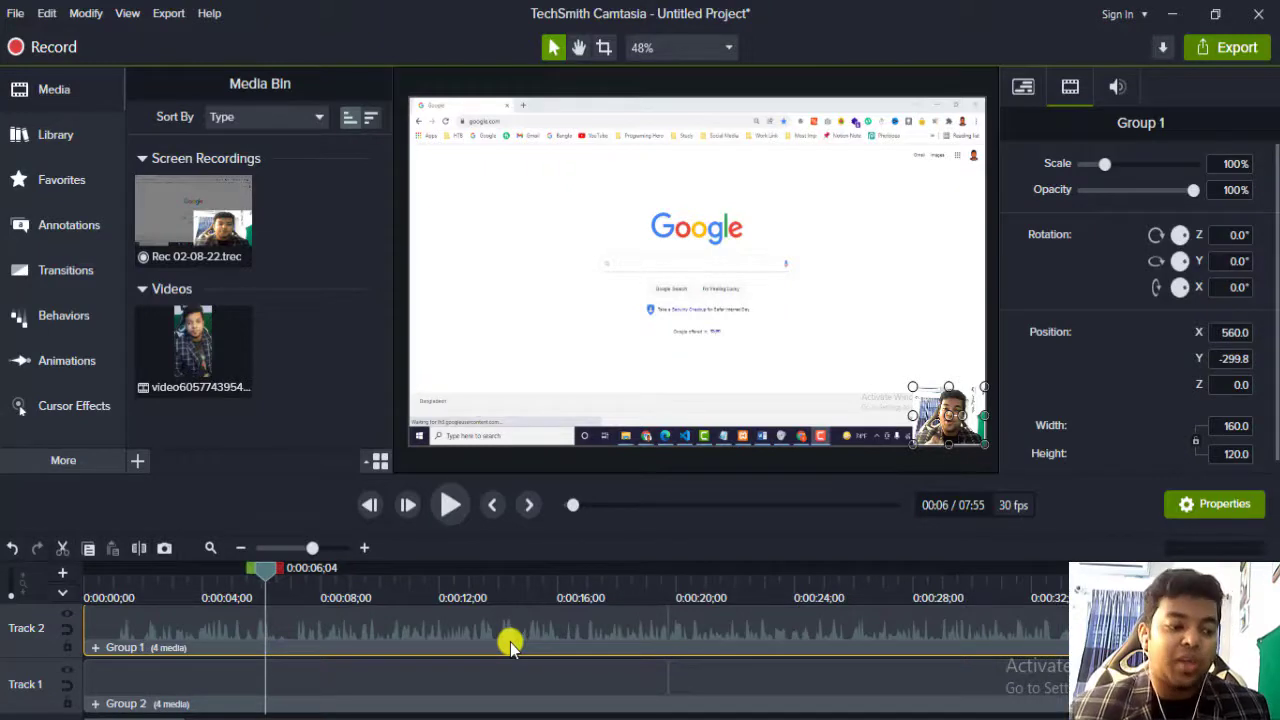
Set the project's canvas dimensions to the iPhone XS / XS Max (886x1920) preset.
click(15, 13)
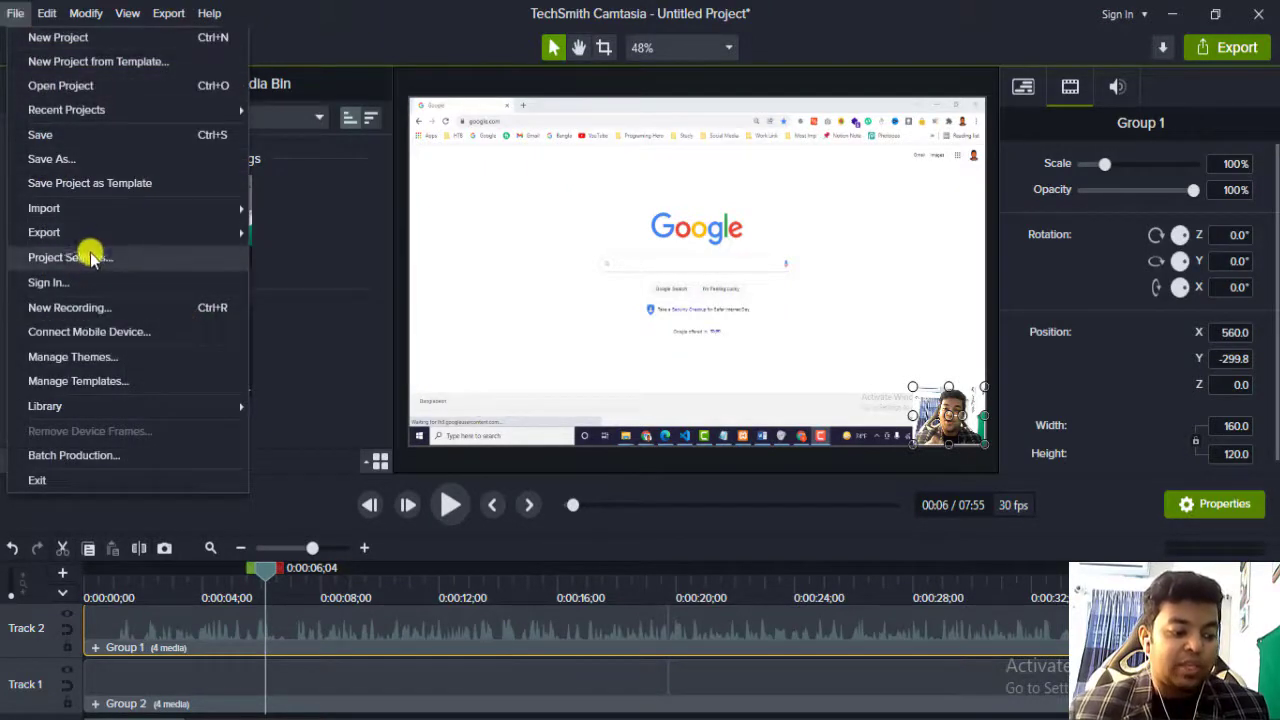
click(88, 257)
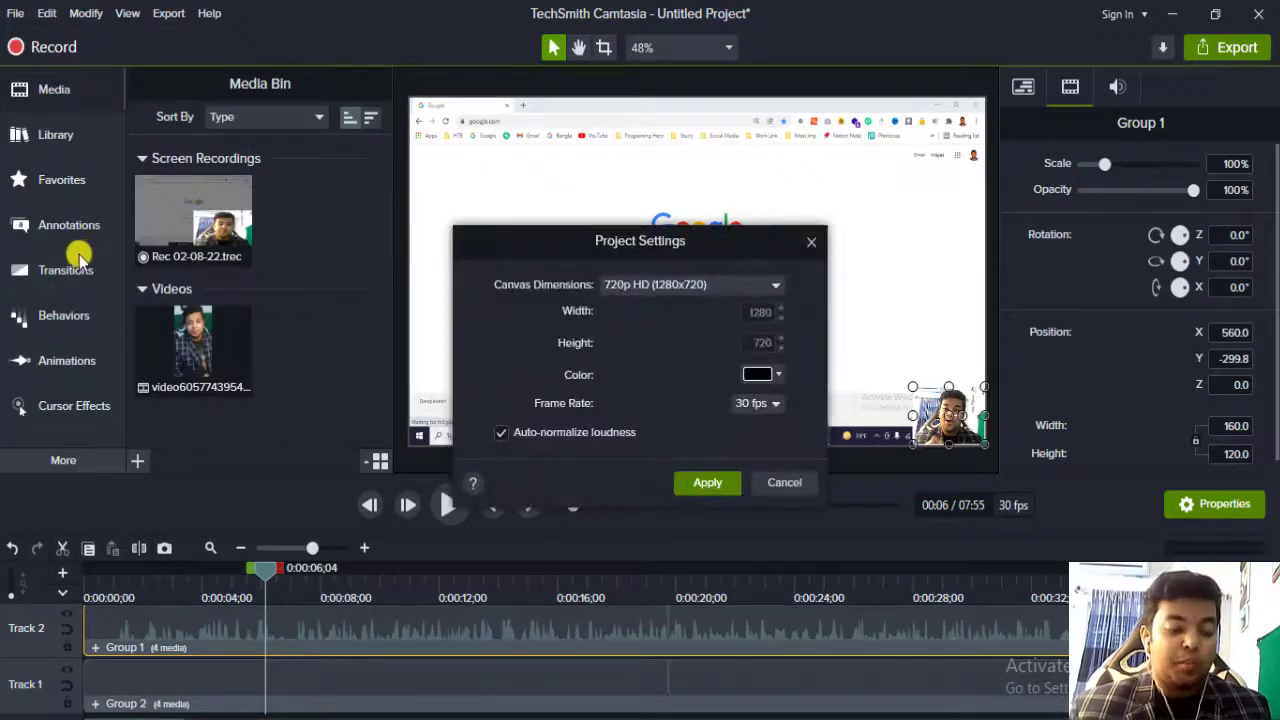
drag(569, 242, 554, 208)
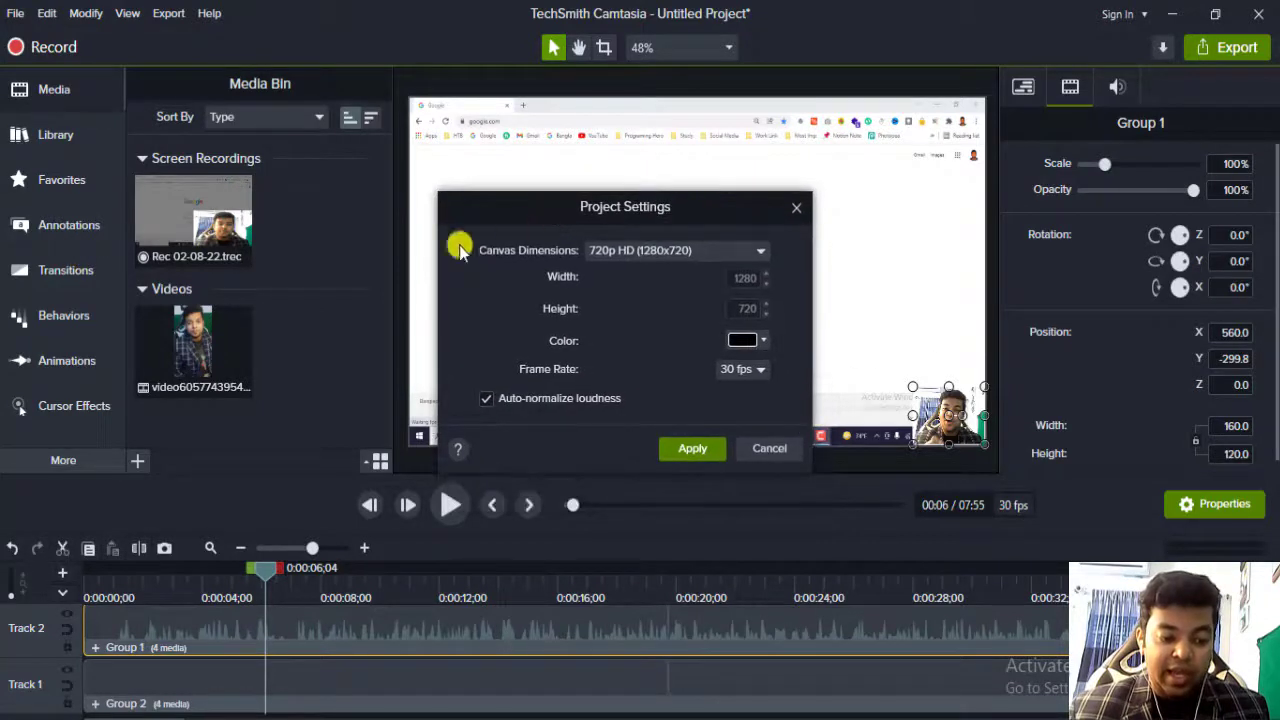
click(612, 252)
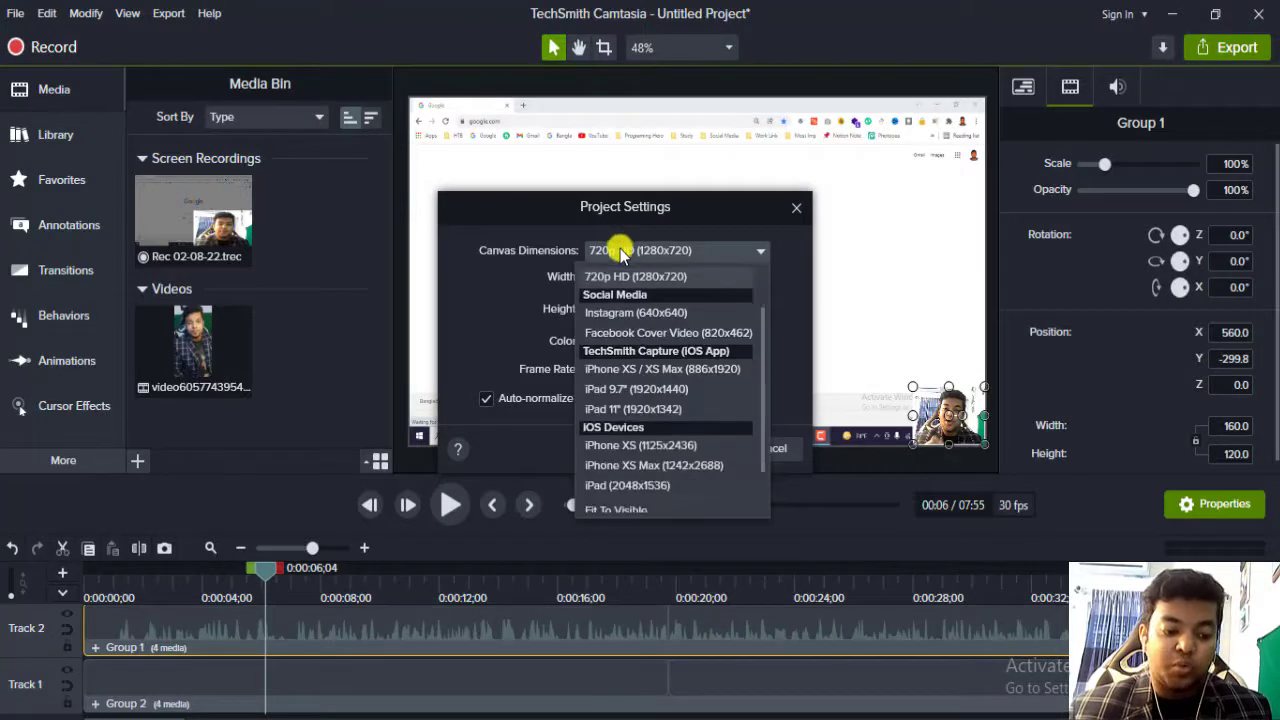
scroll(632, 355, down, 1)
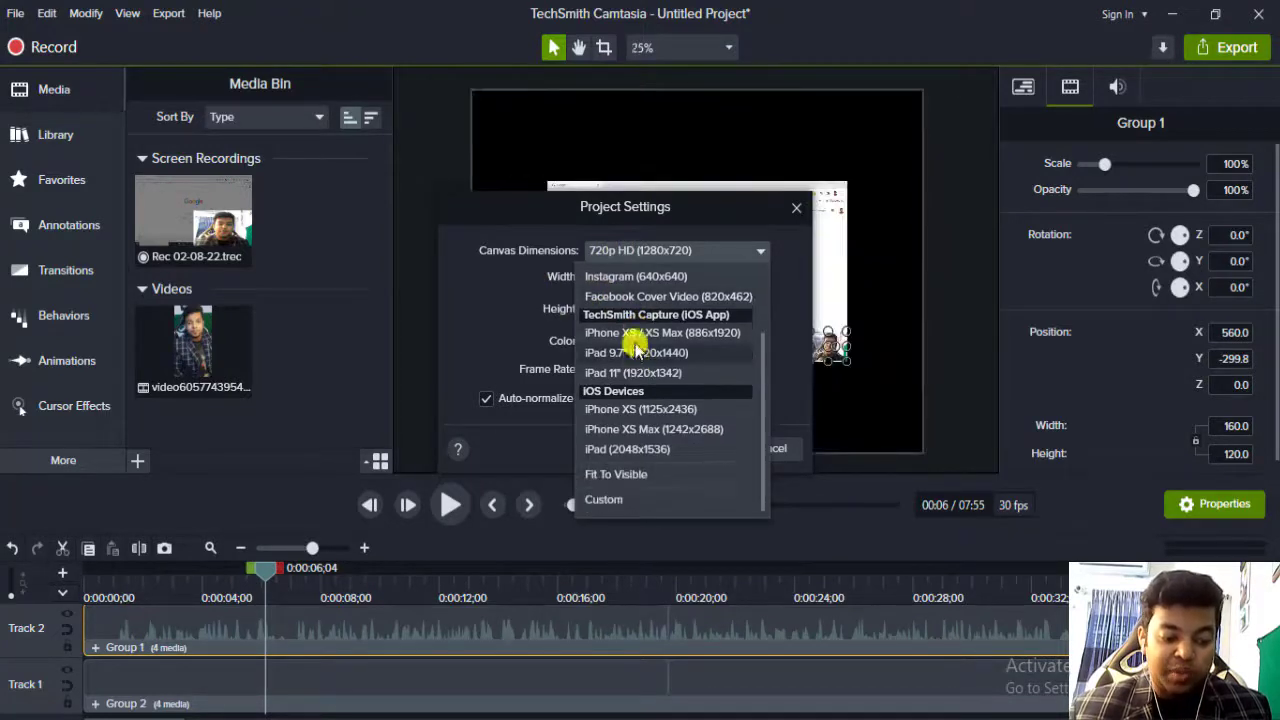
scroll(646, 362, up, 3)
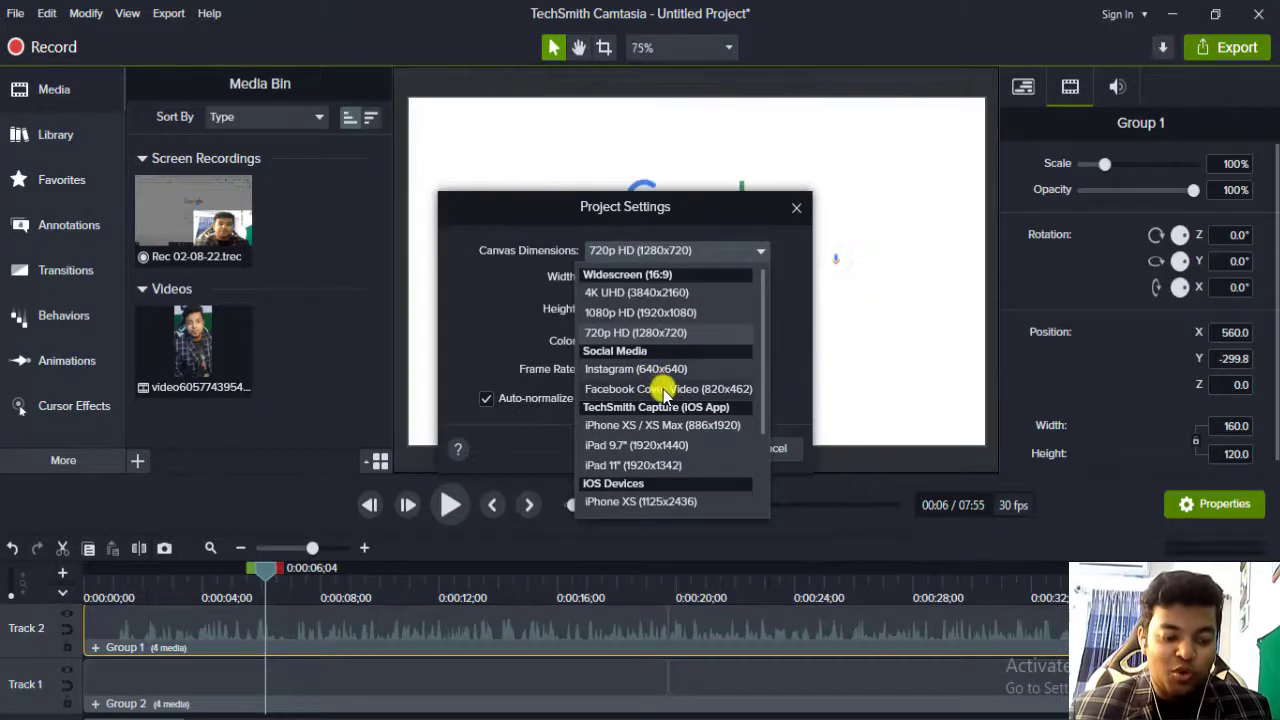
scroll(664, 398, down, 1)
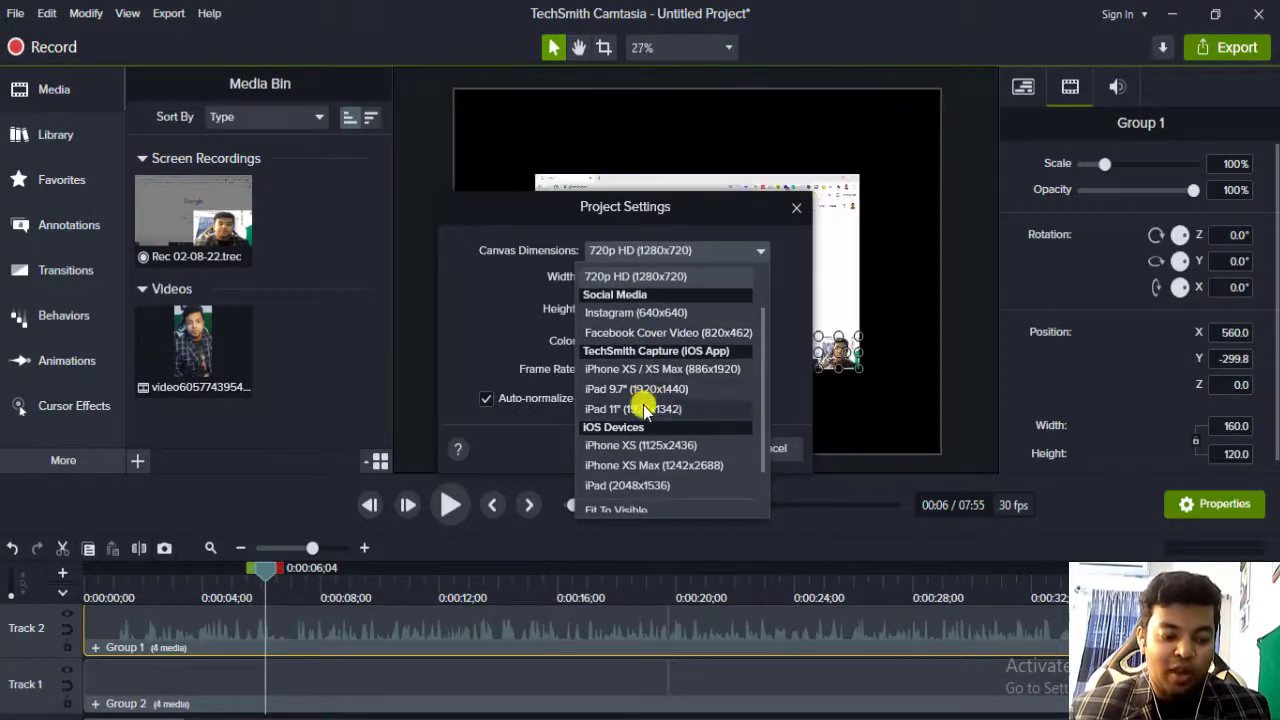
scroll(636, 450, down, 1)
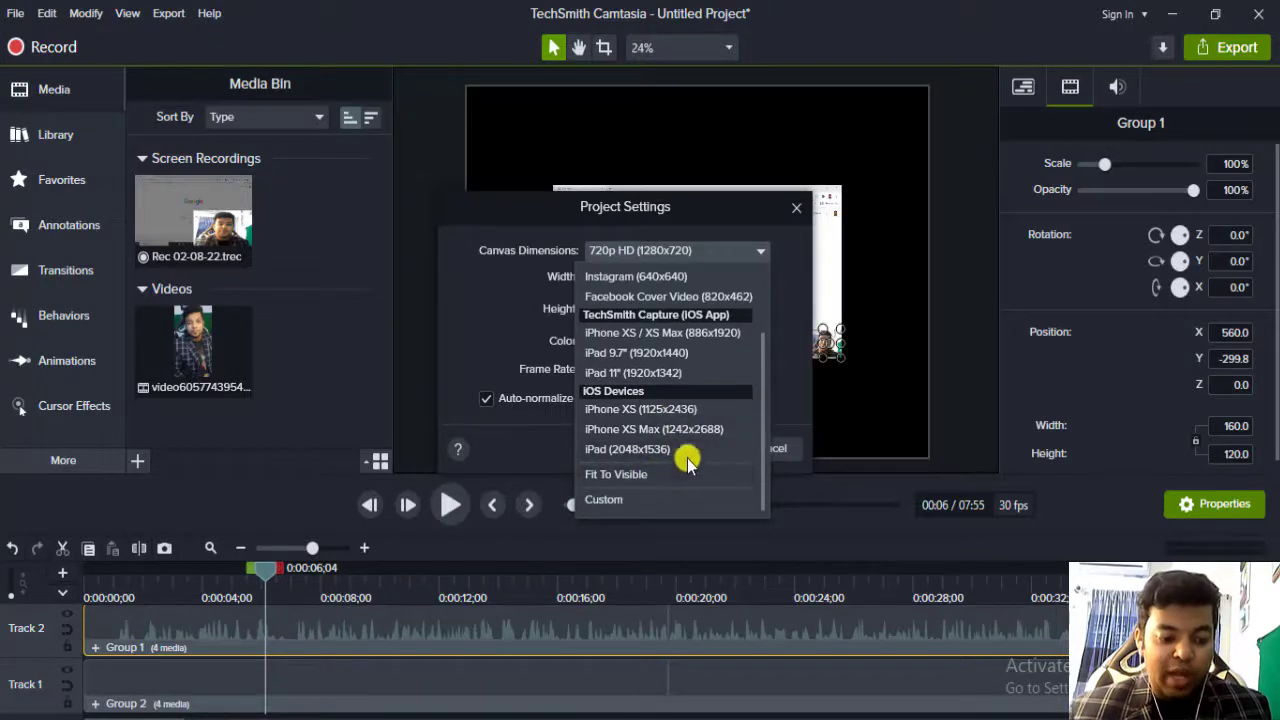
click(660, 334)
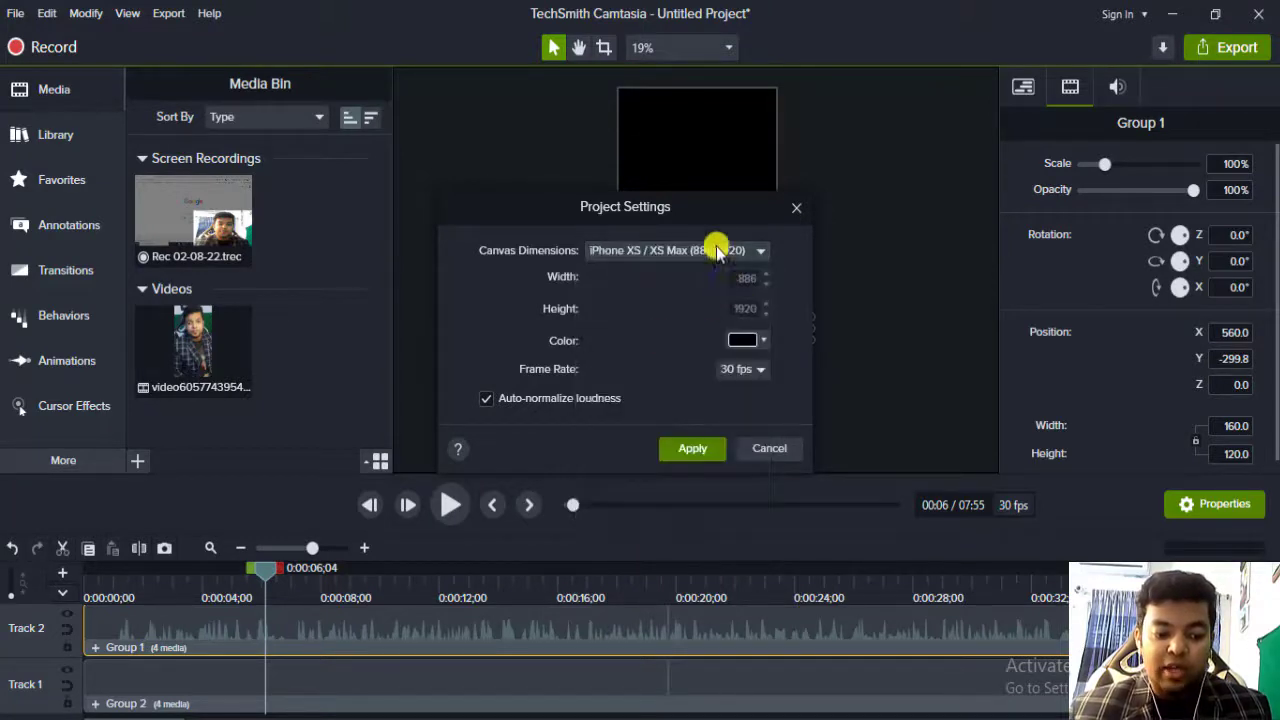
drag(702, 218, 438, 333)
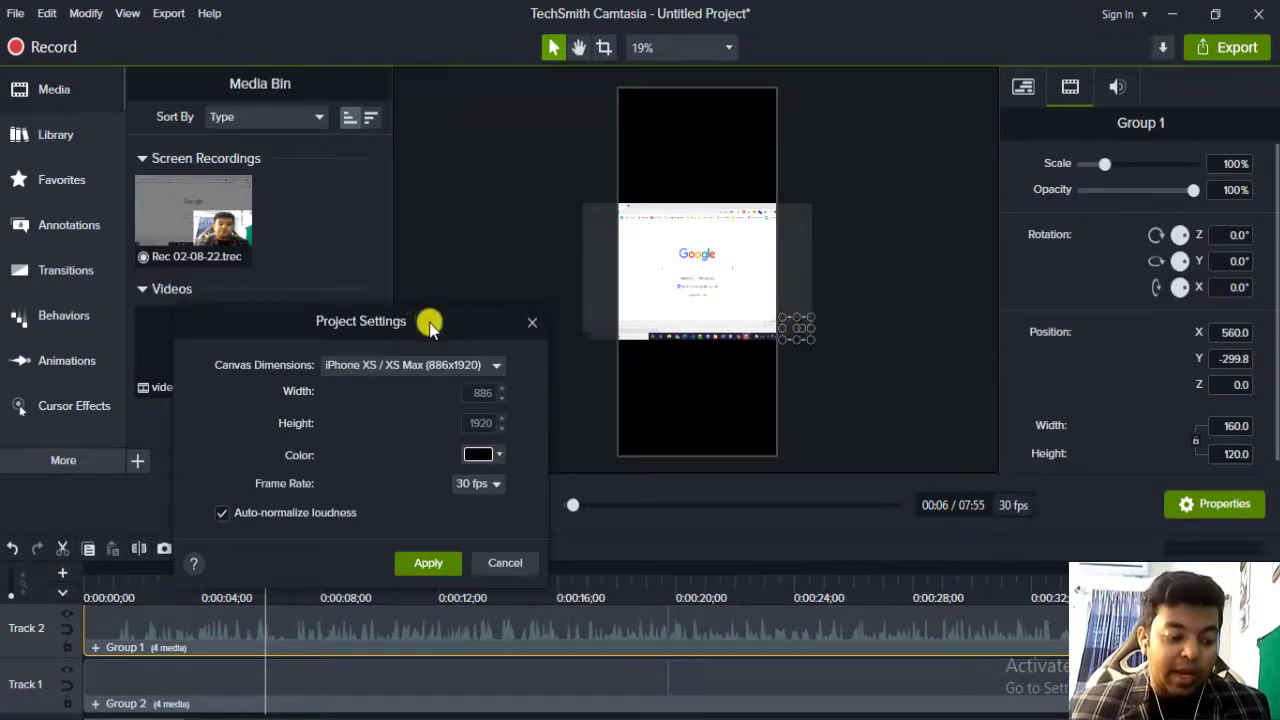
drag(426, 320, 704, 206)
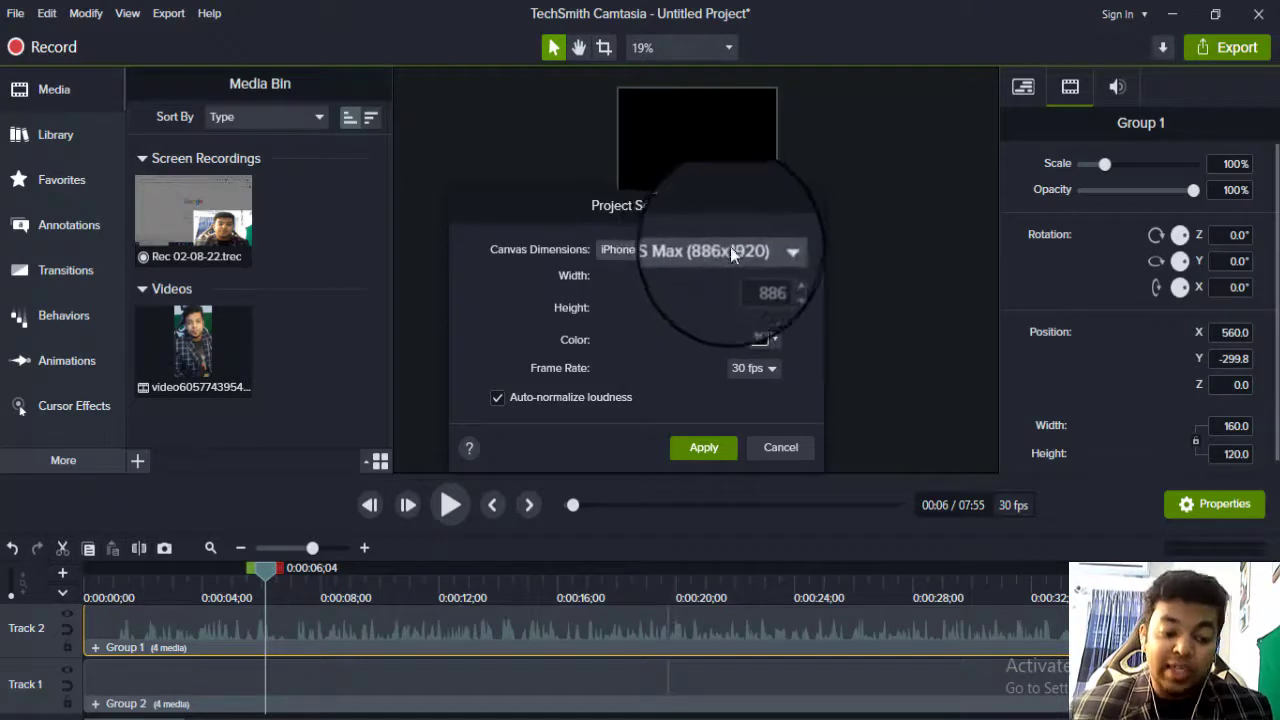
Switch the canvas to custom dimensions, 1020 wide by 1920 high, and apply the project settings.
click(730, 247)
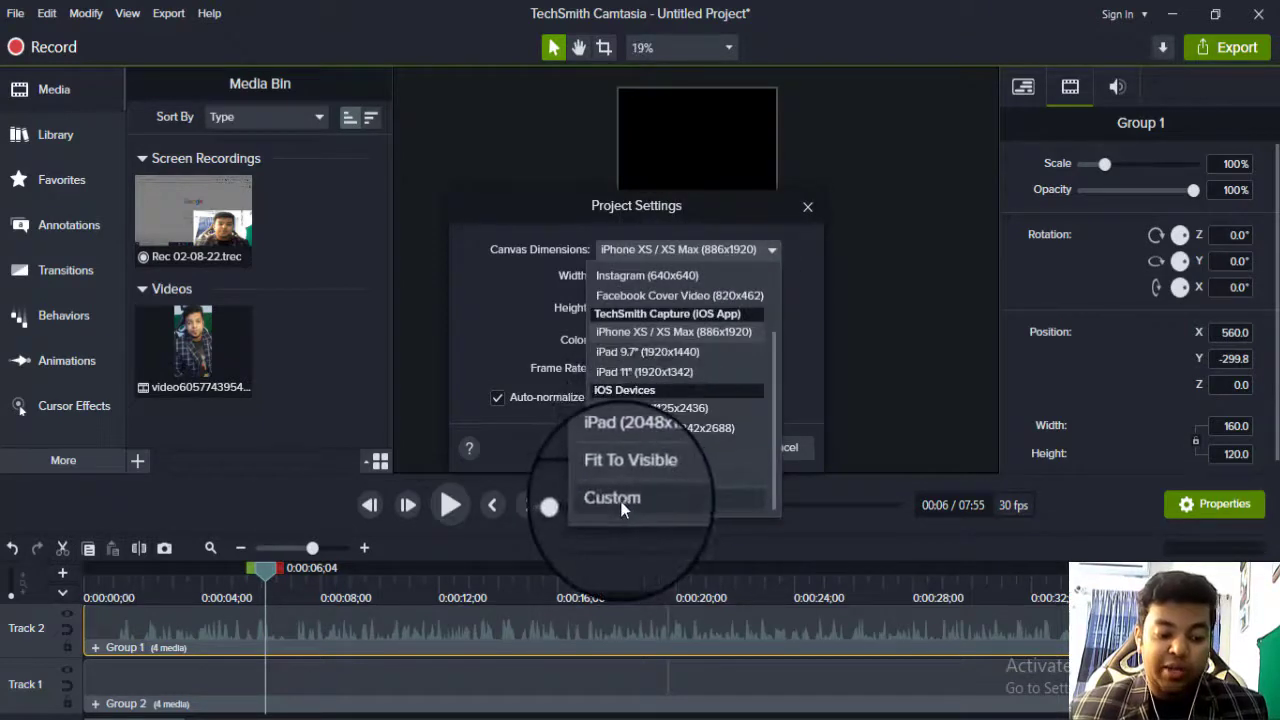
click(620, 499)
double_click(760, 278)
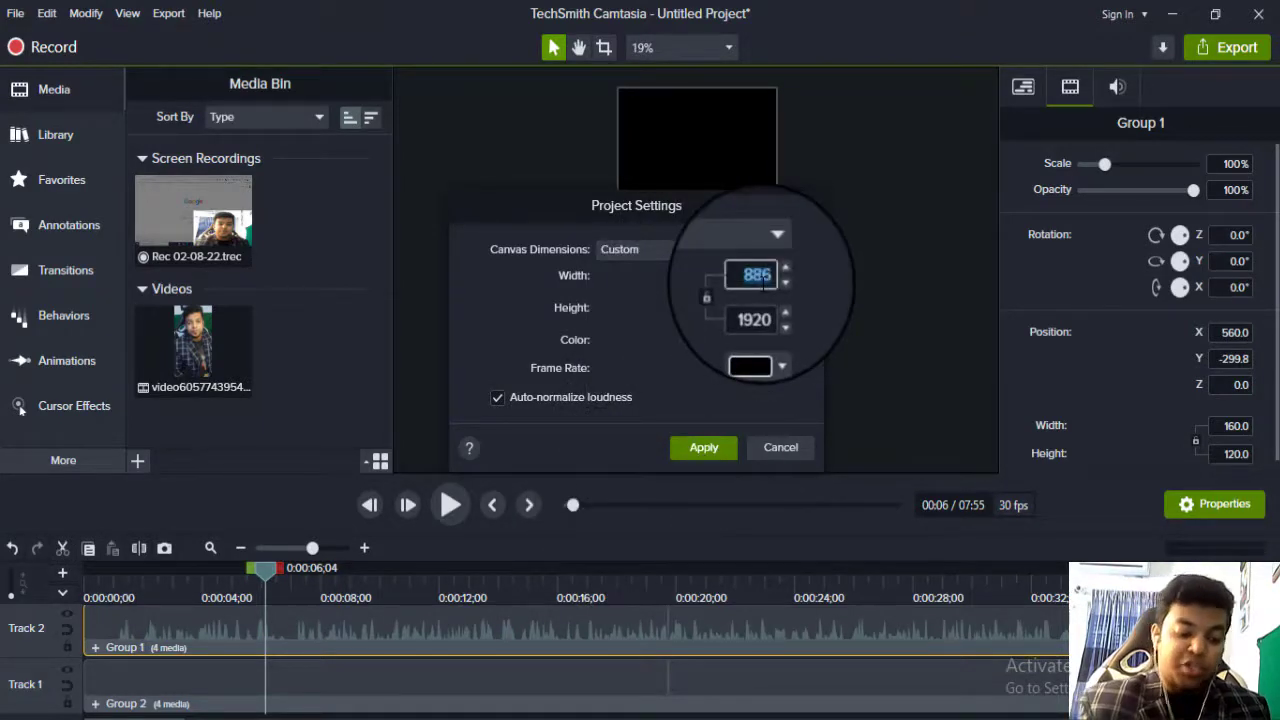
text(102)
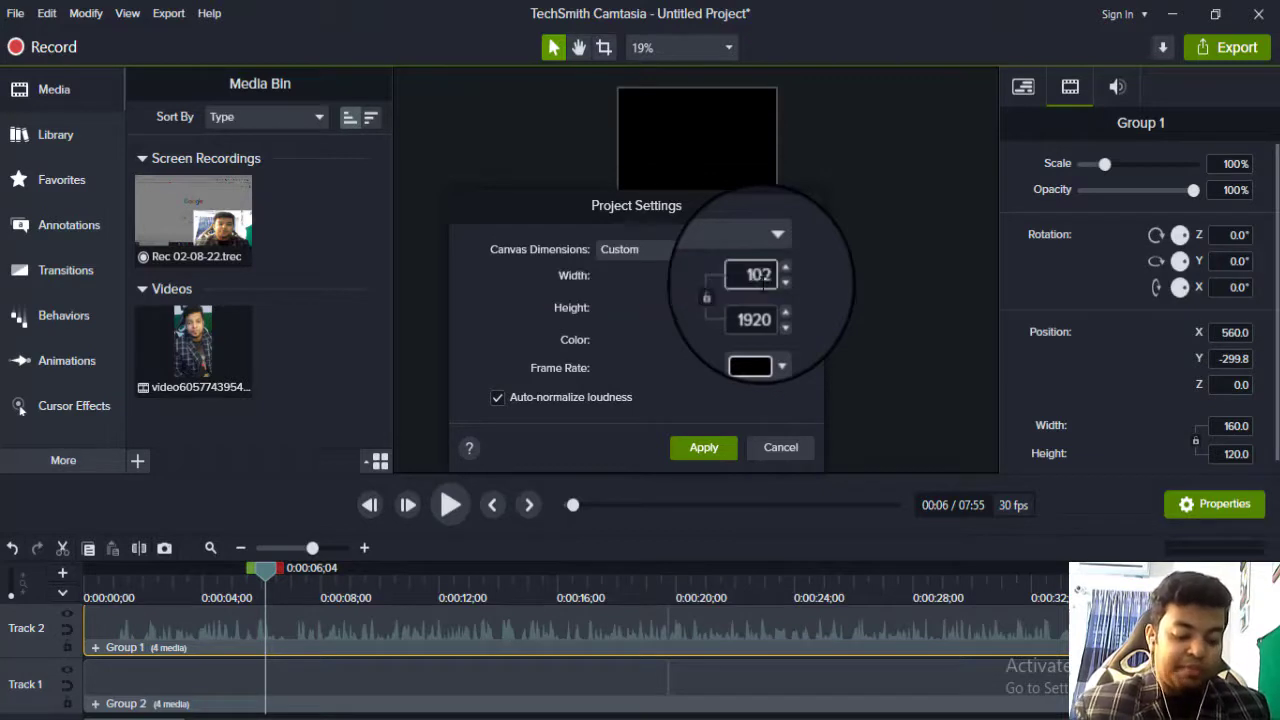
text(0)
double_click(757, 318)
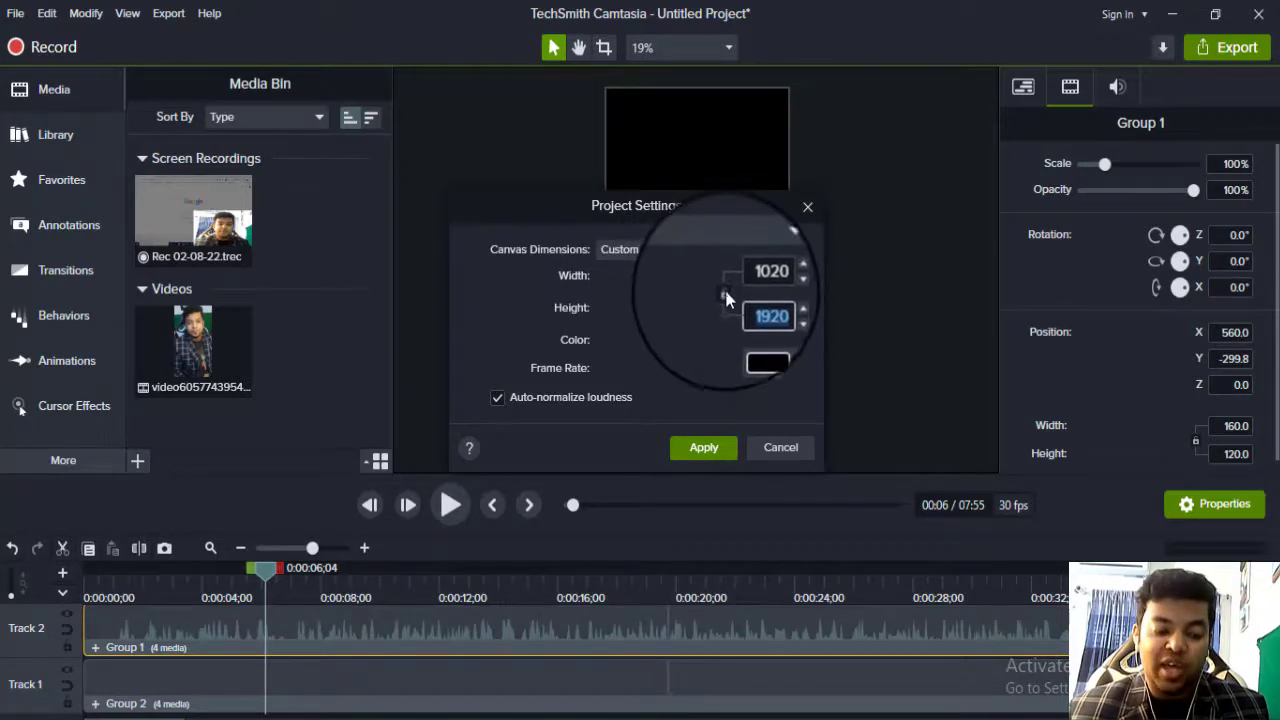
click(723, 294)
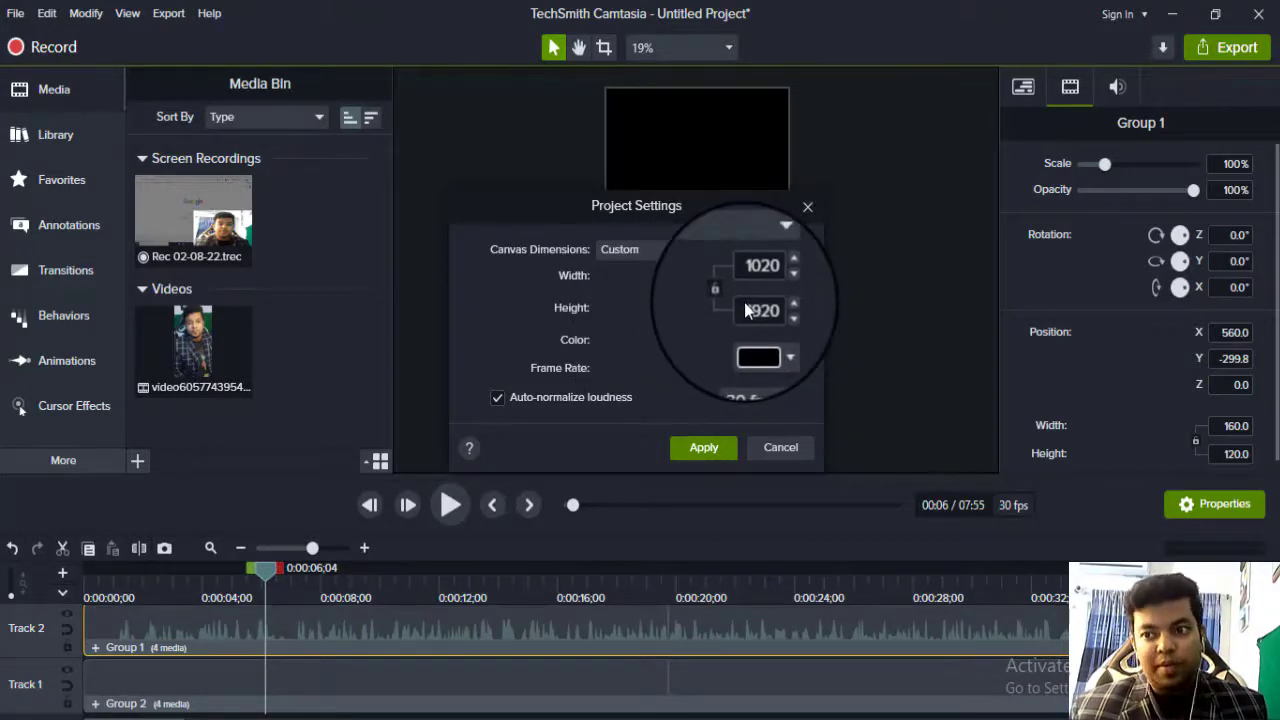
click(701, 449)
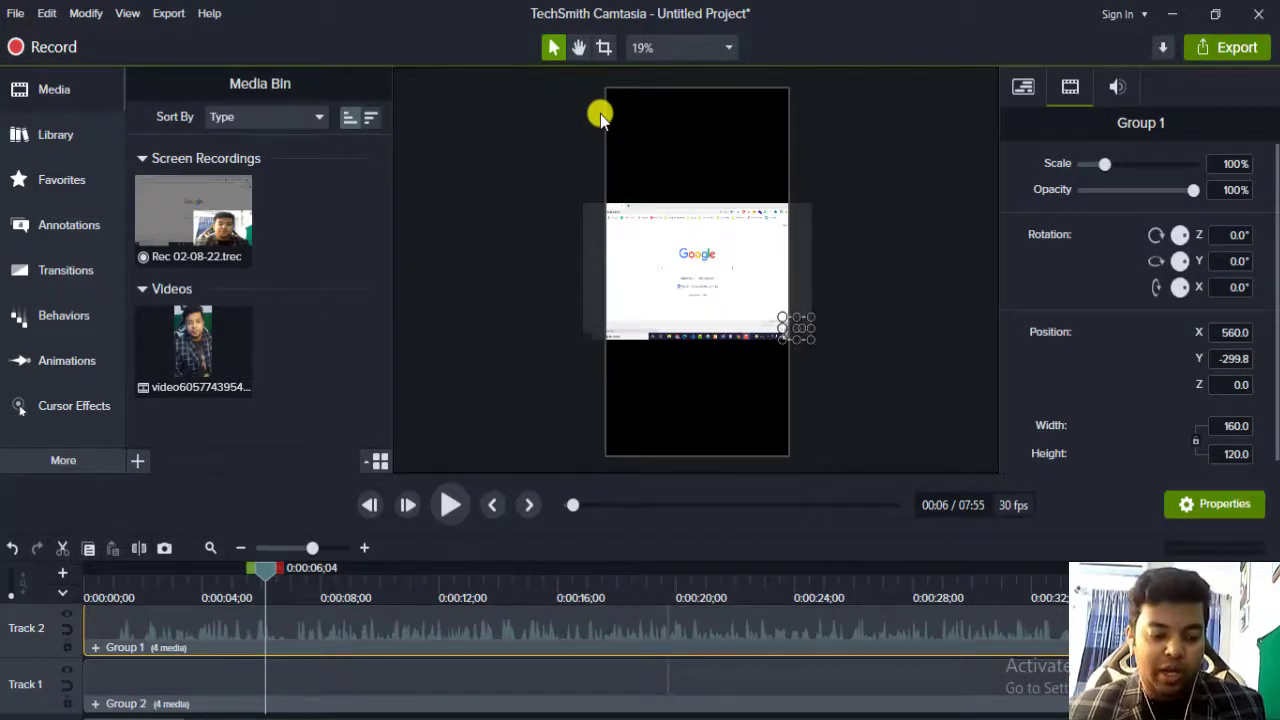
Play the recording from the beginning to check how it sits on the vertical canvas.
click(732, 259)
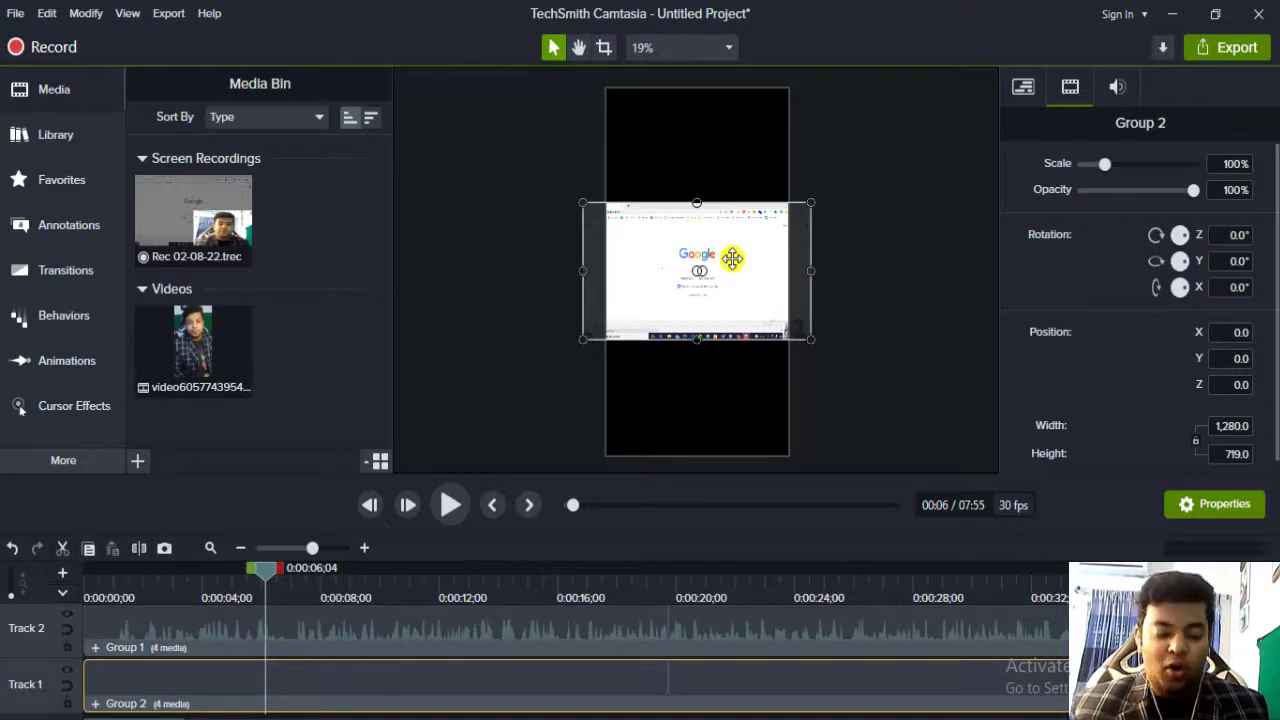
drag(264, 570, 100, 586)
click(445, 507)
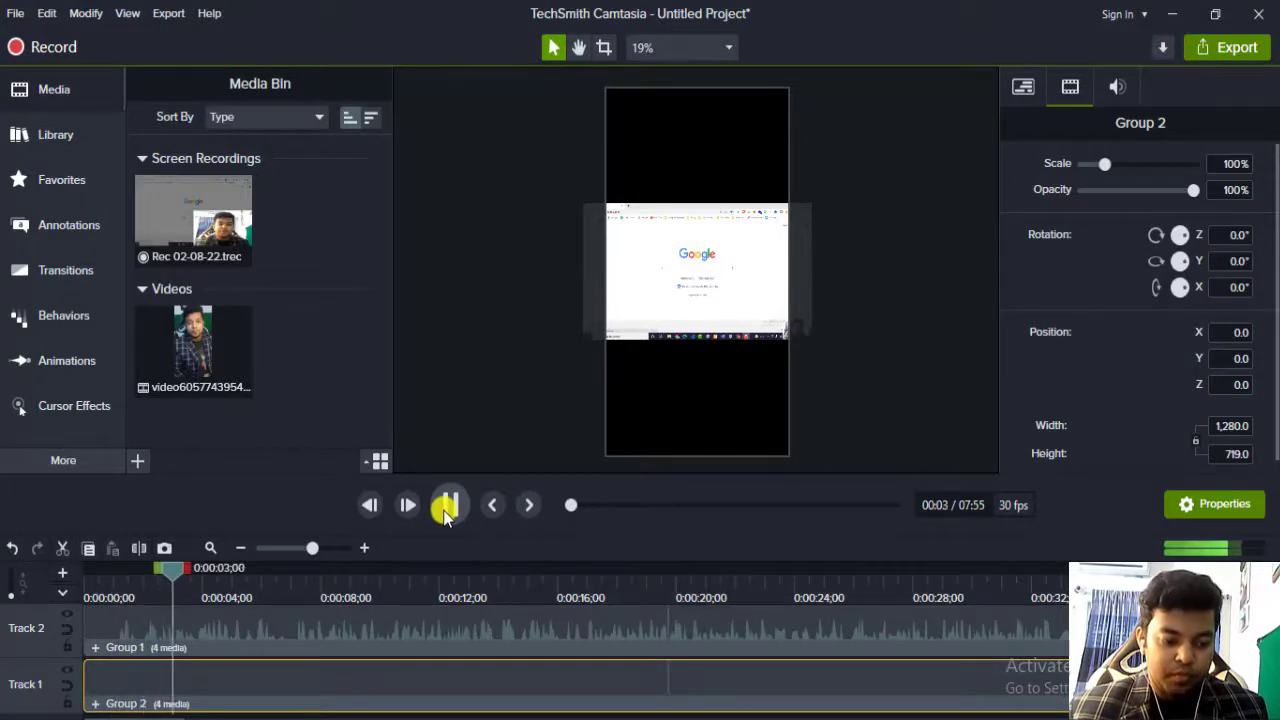
click(445, 507)
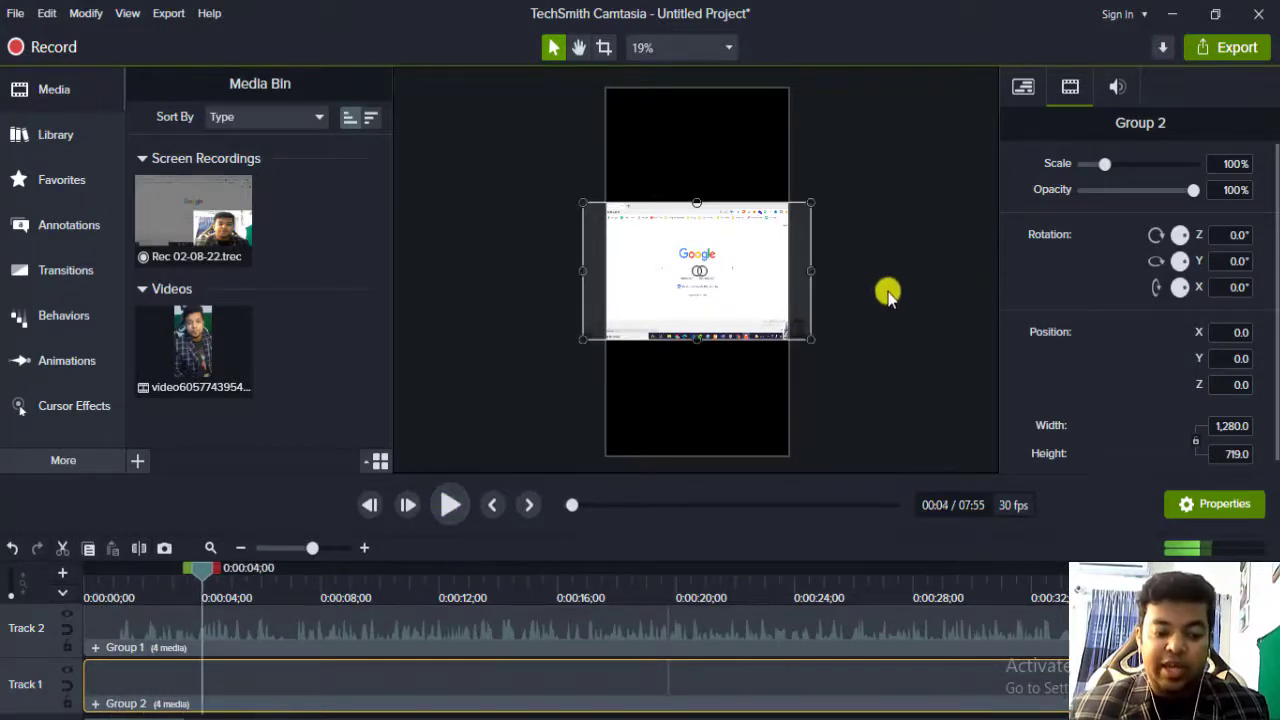
Move the screen recording (Group 2) straight up on the canvas to Y 300.
click(915, 398)
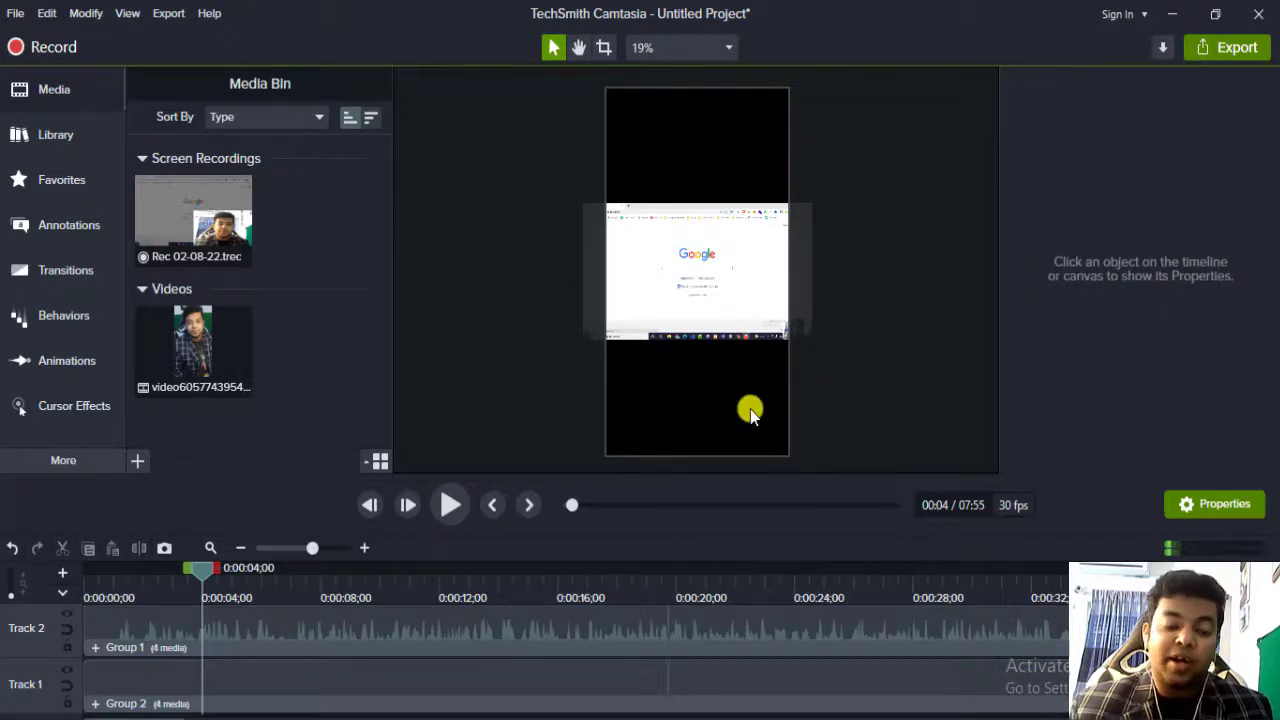
click(710, 285)
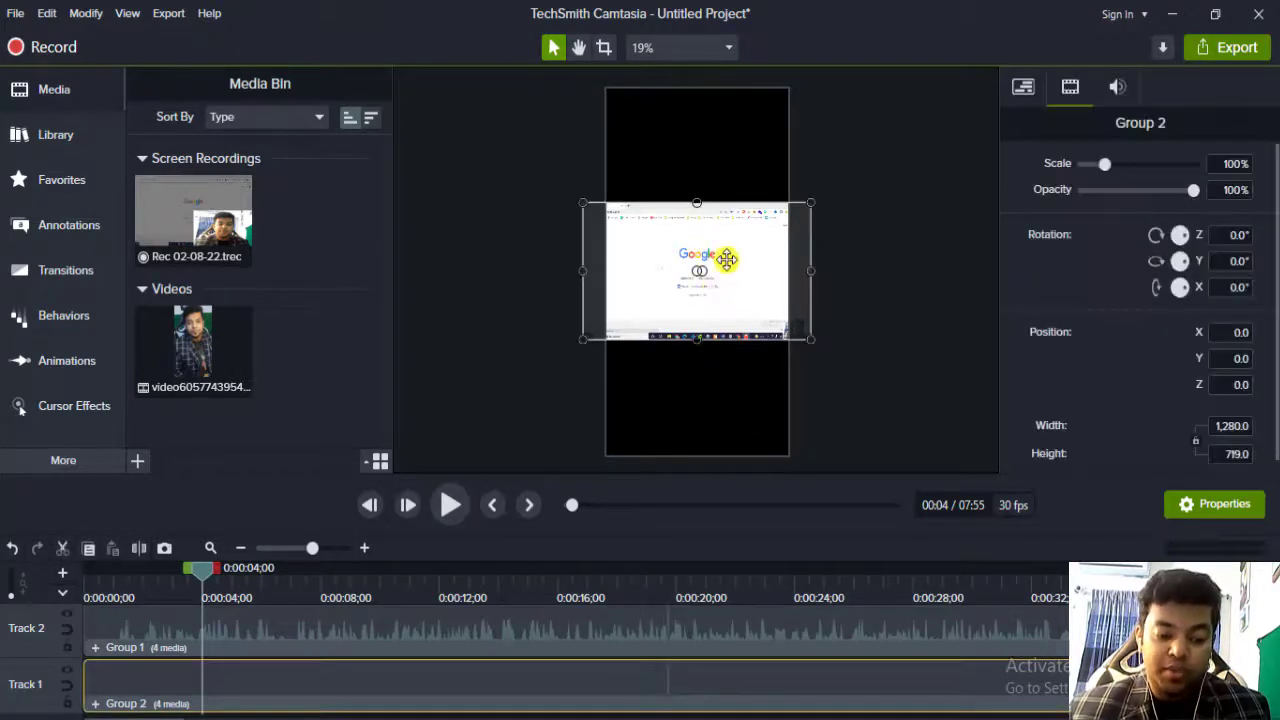
drag(726, 259, 726, 202)
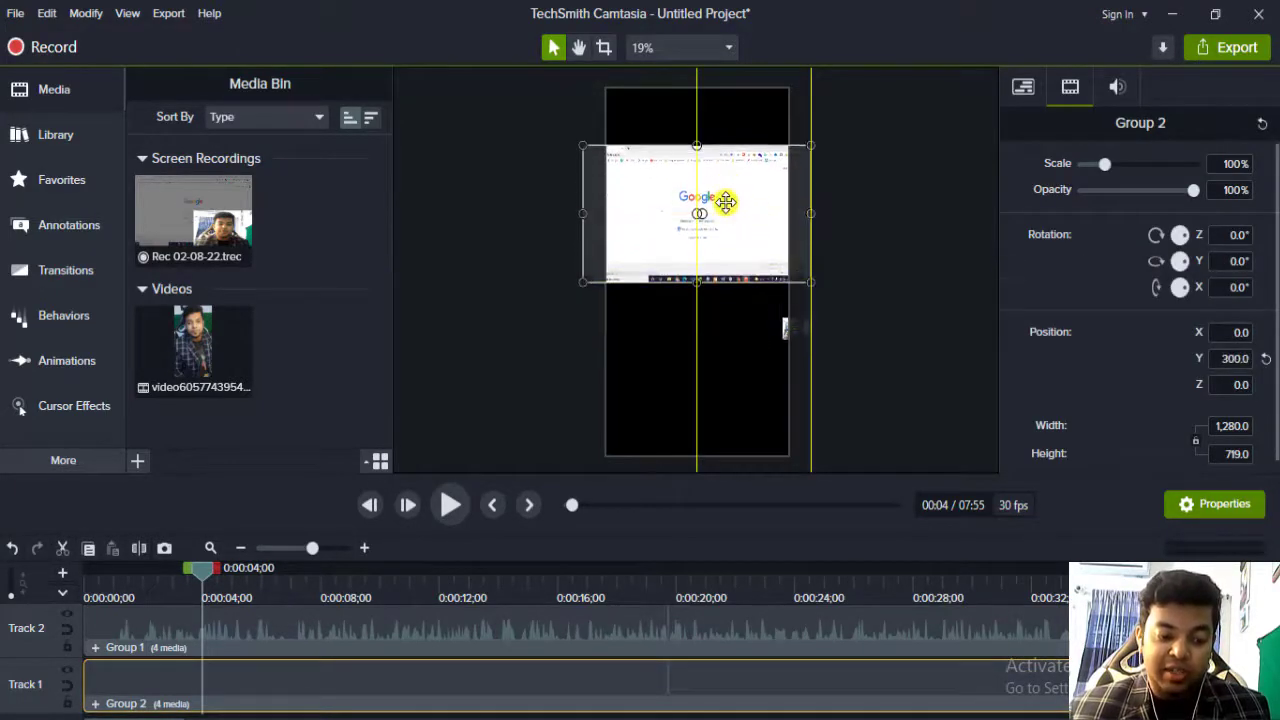
Move the webcam clip (Group 1) below the screen recording to about X 83, Y -652 and enlarge it to about 337%.
click(785, 328)
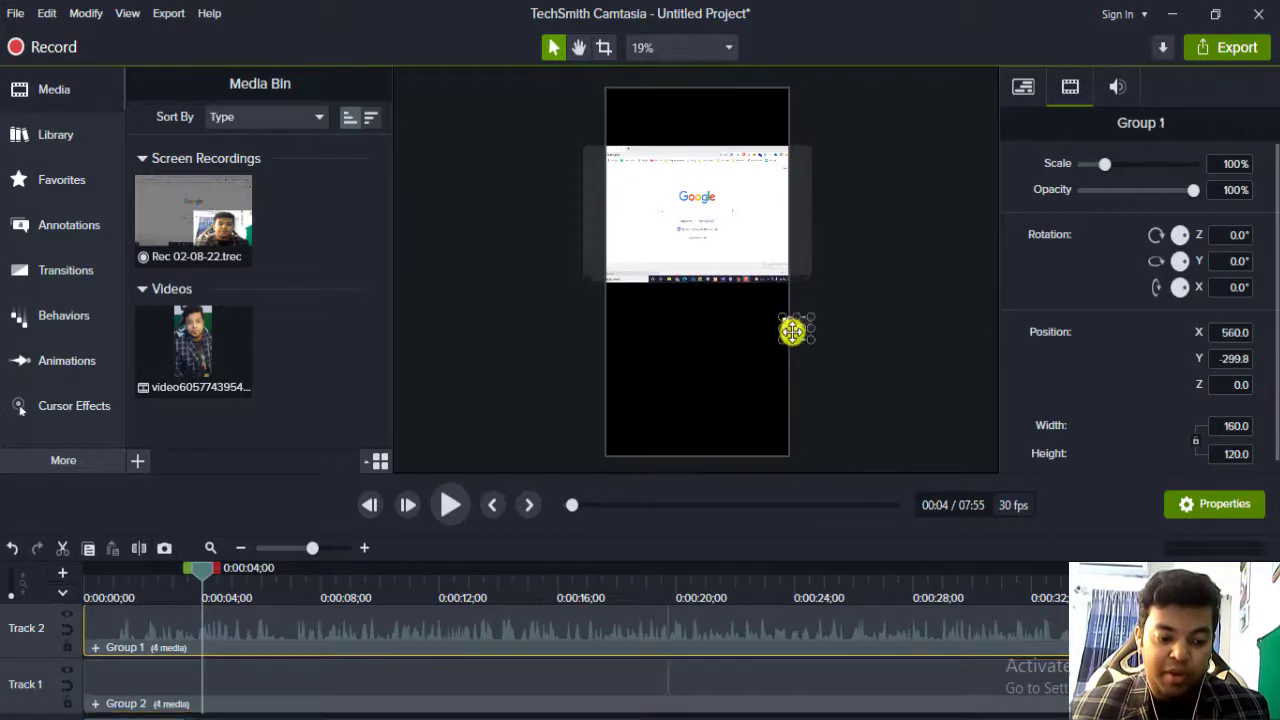
drag(792, 331, 672, 362)
drag(695, 370, 749, 409)
click(727, 255)
click(744, 307)
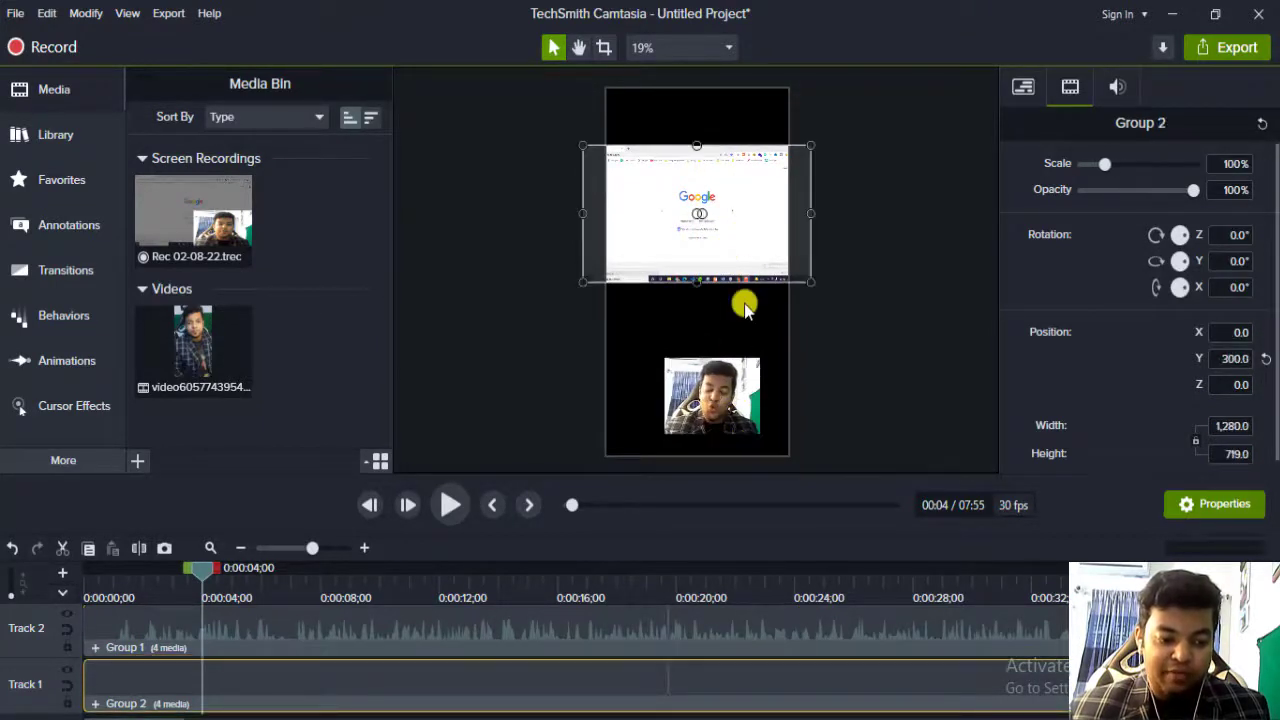
Reposition the screen recording (Group 2) slightly on the canvas to about X -63, Y 290.
click(717, 640)
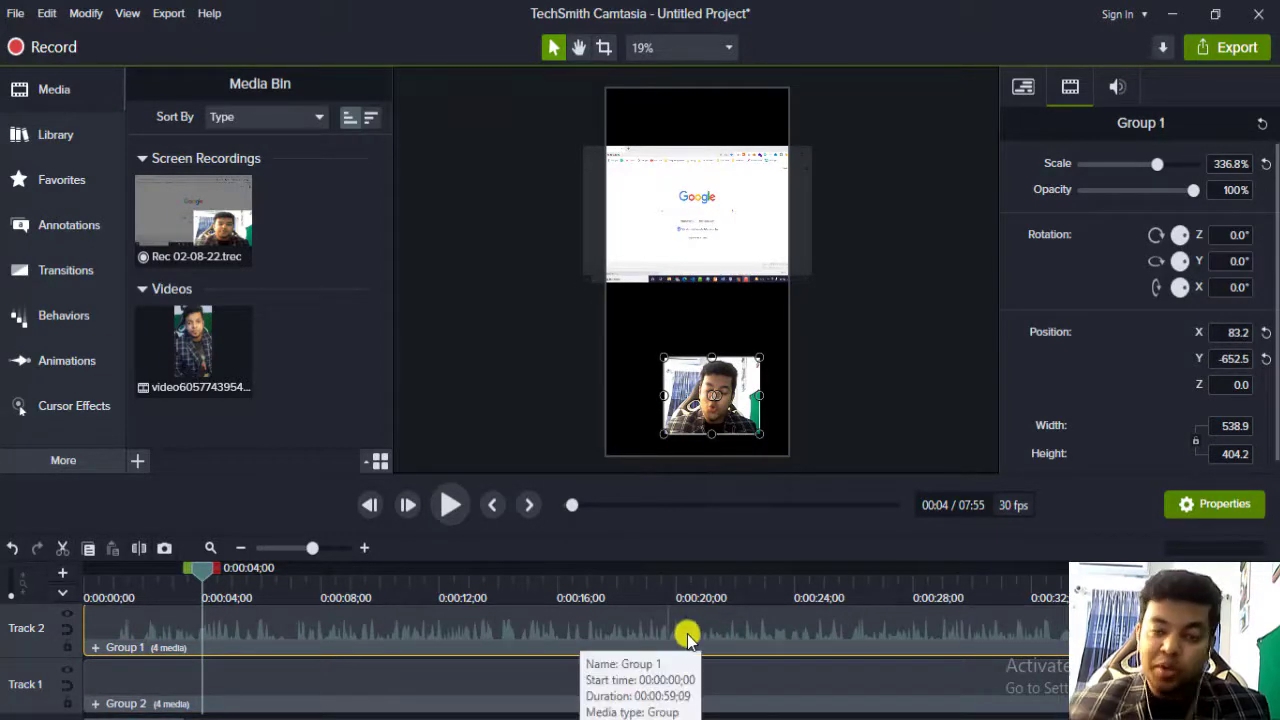
click(705, 232)
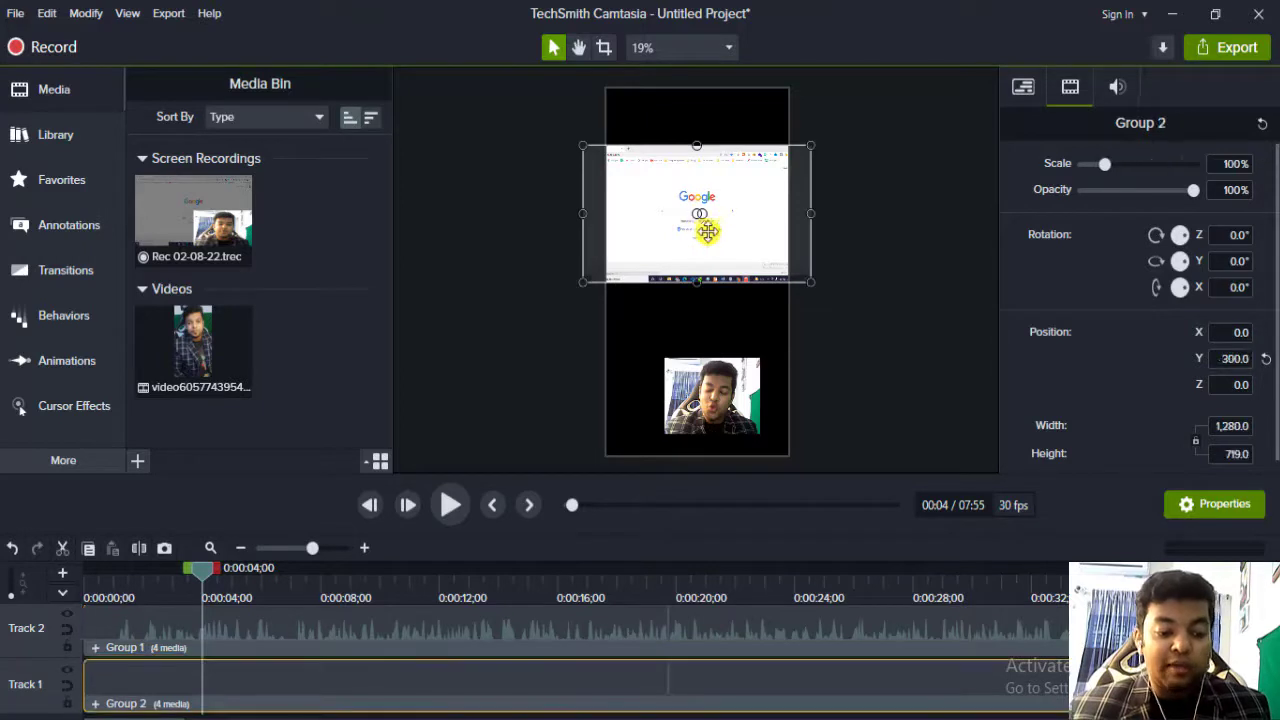
mouse_move(712, 234)
mouse_down()
mouse_move(704, 194)
mouse_move(706, 236)
mouse_up()
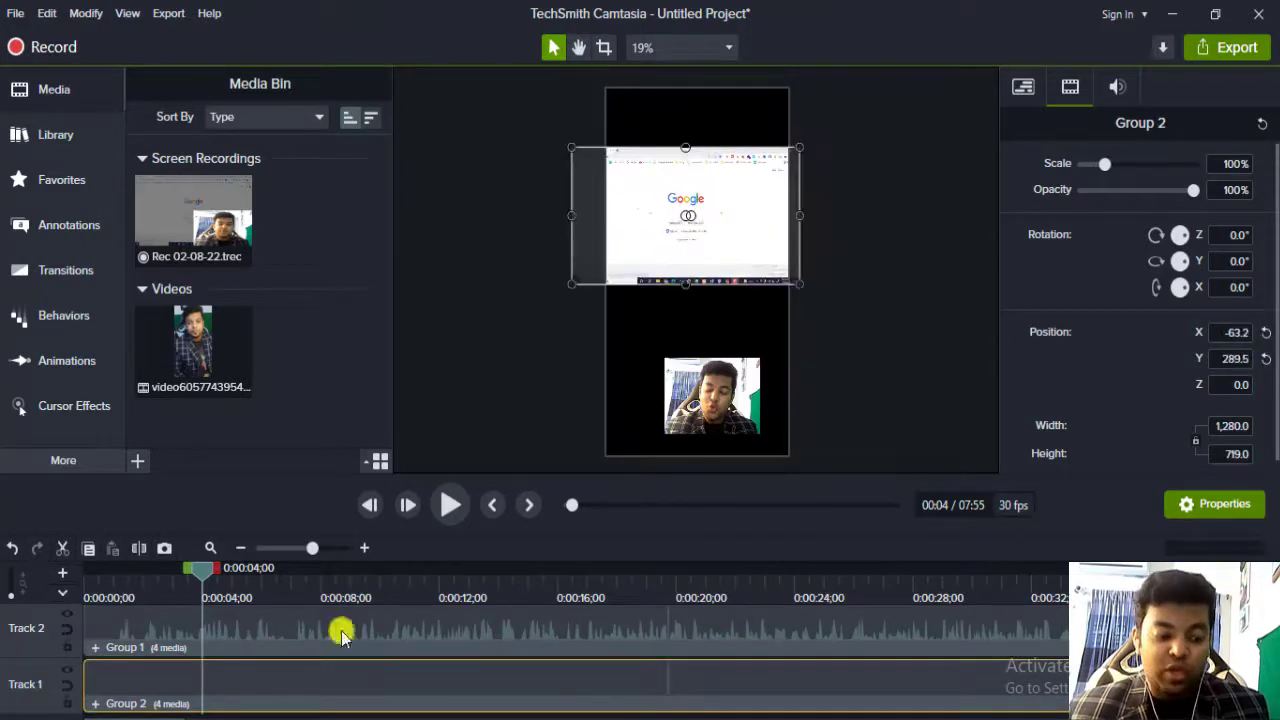
Enlarge the screen recording (Group 2) to about 276% to fill the vertical canvas and place it at about X 0, Y -31.
key(Home)
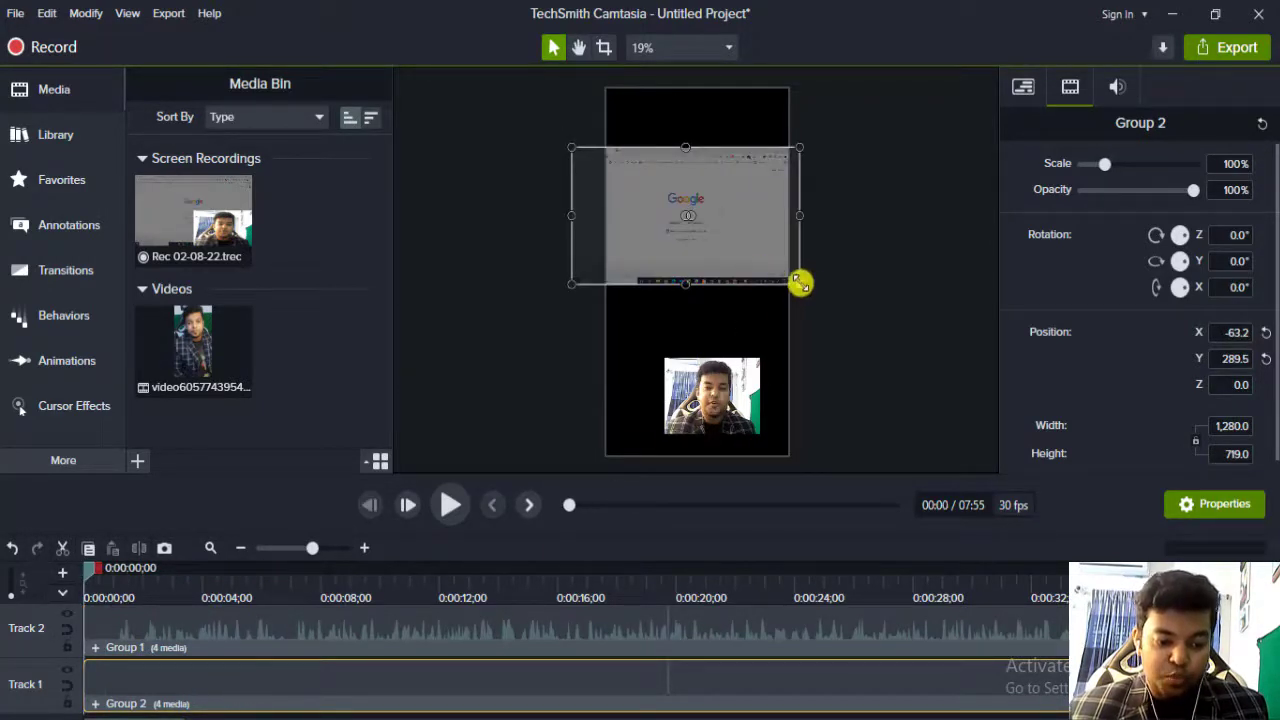
drag(799, 283, 1015, 472)
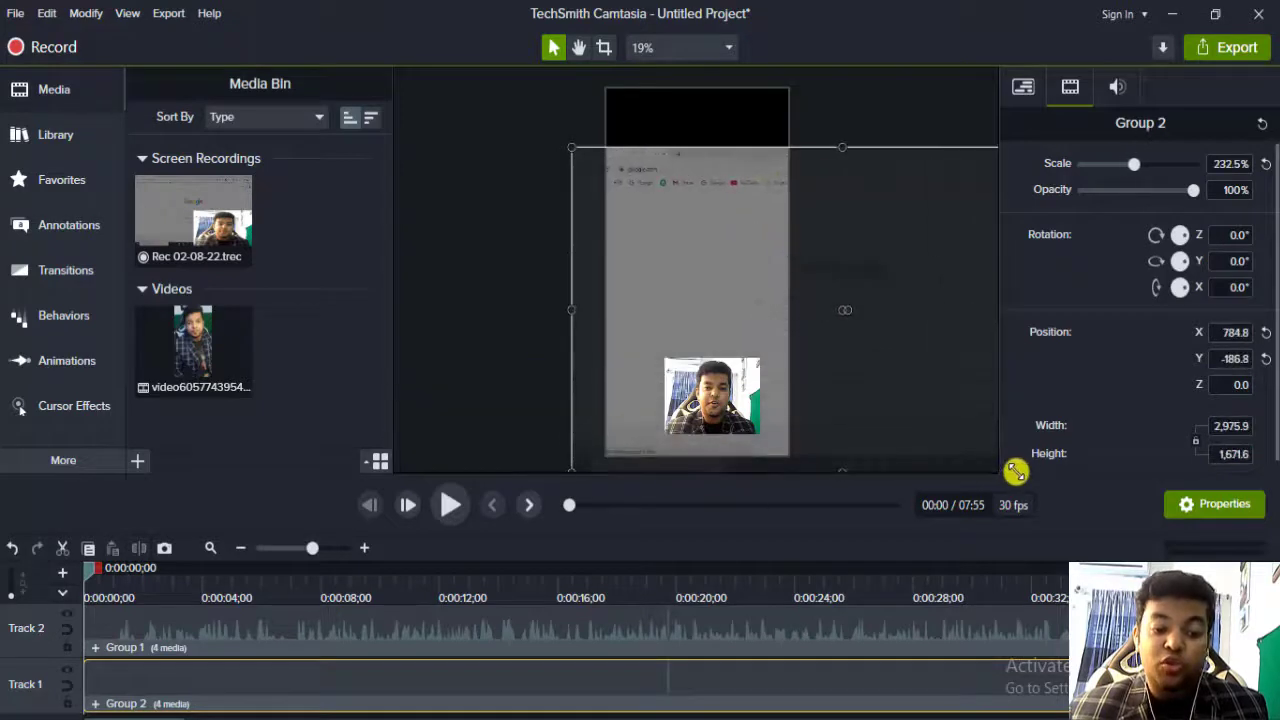
drag(858, 388, 695, 352)
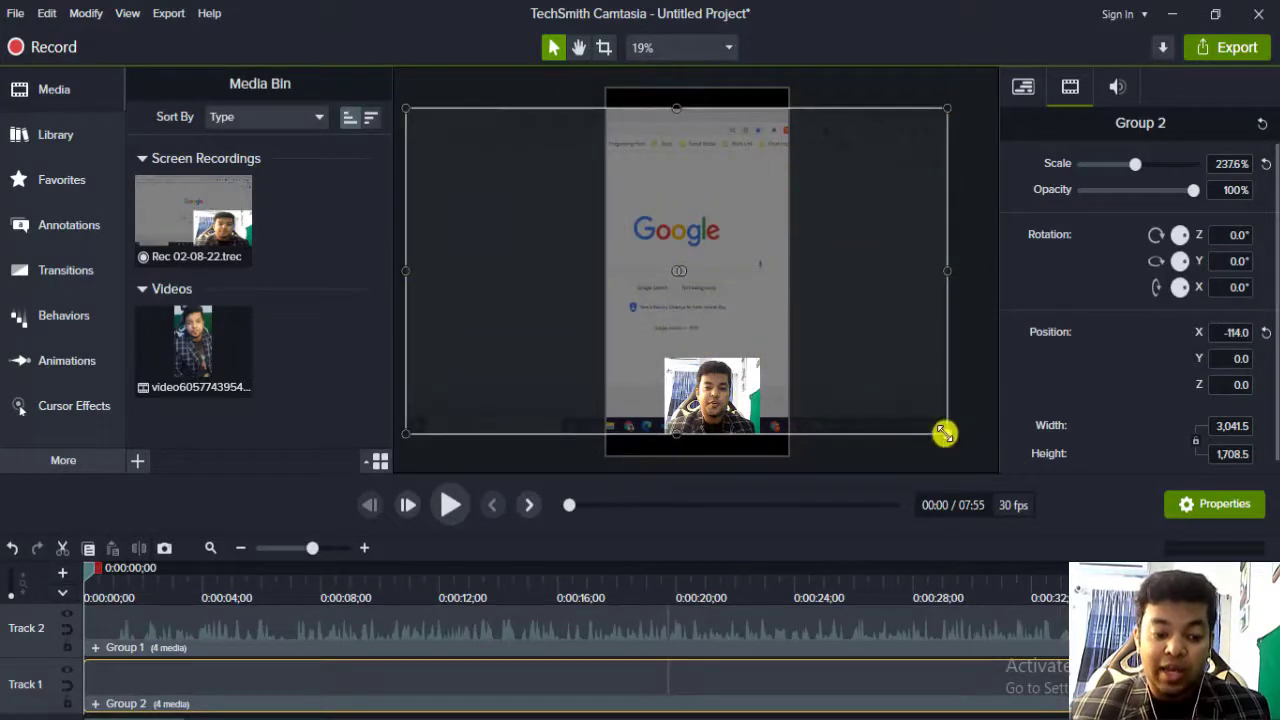
drag(944, 433, 909, 403)
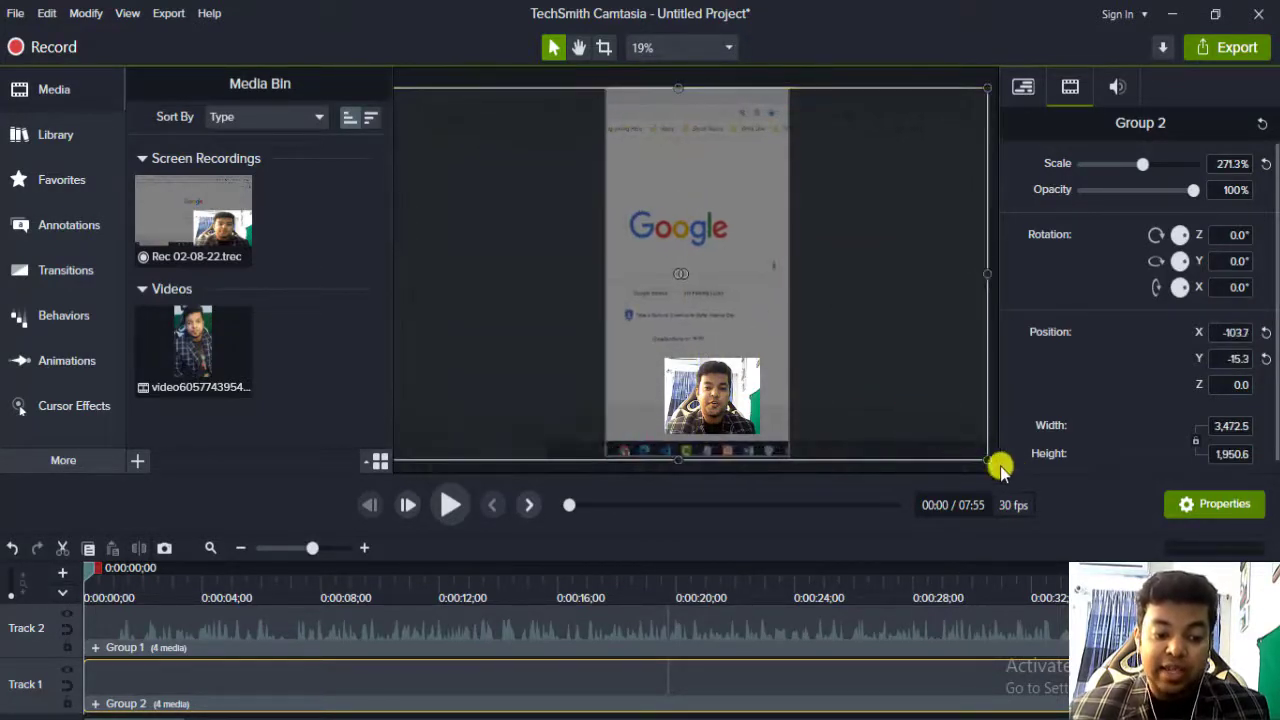
drag(987, 462, 975, 458)
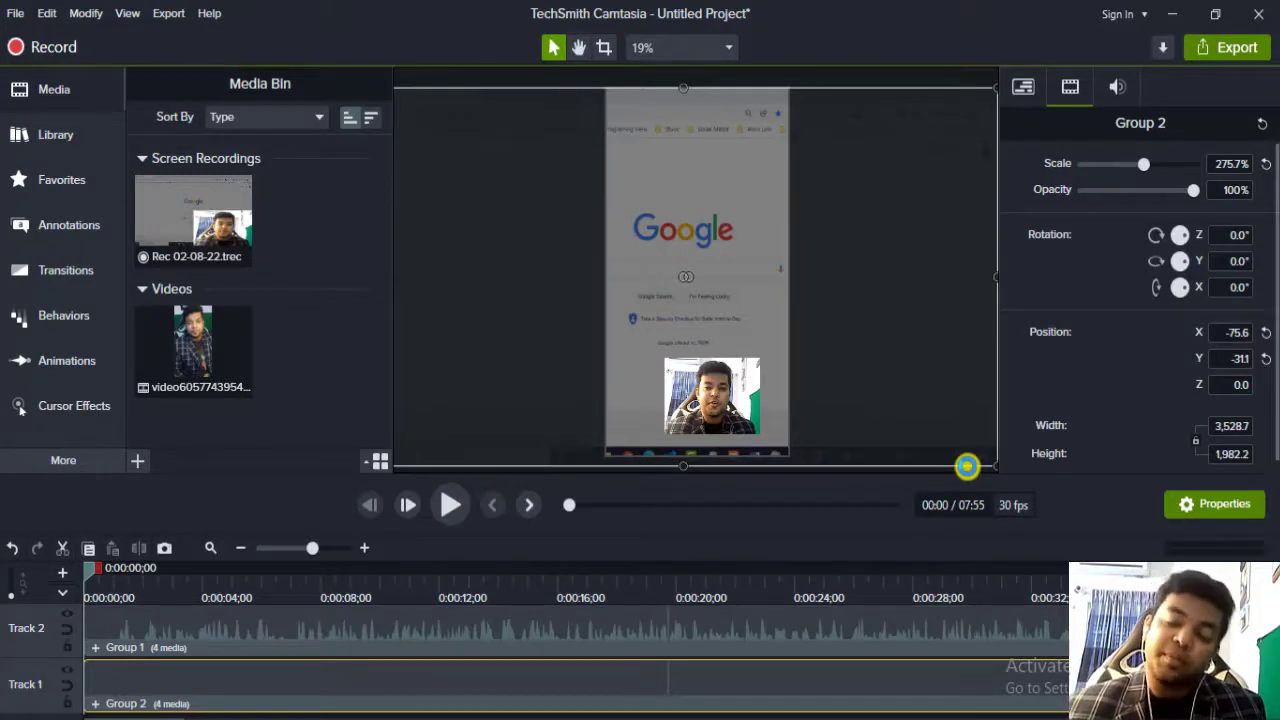
drag(826, 351, 831, 355)
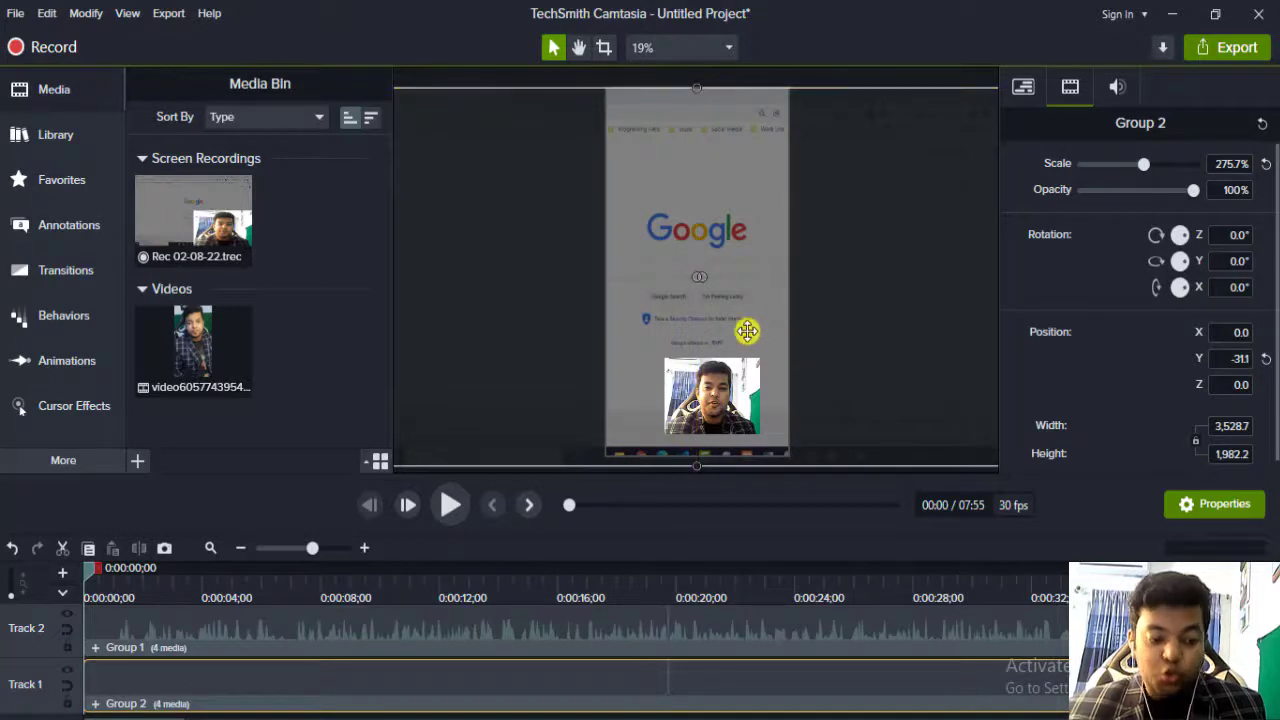
Play the start of the recording and move the webcam clip (Group 1) to about X 0, Y -700.
click(451, 505)
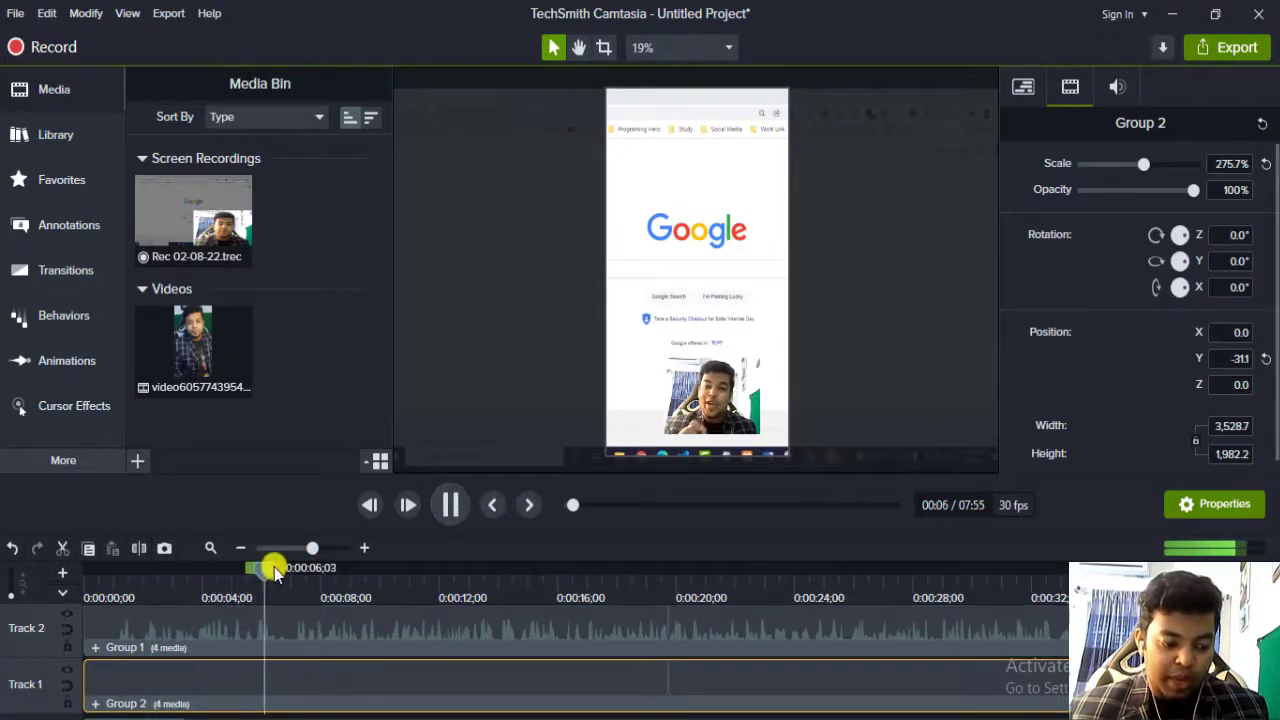
drag(271, 569, 371, 571)
drag(731, 445, 737, 422)
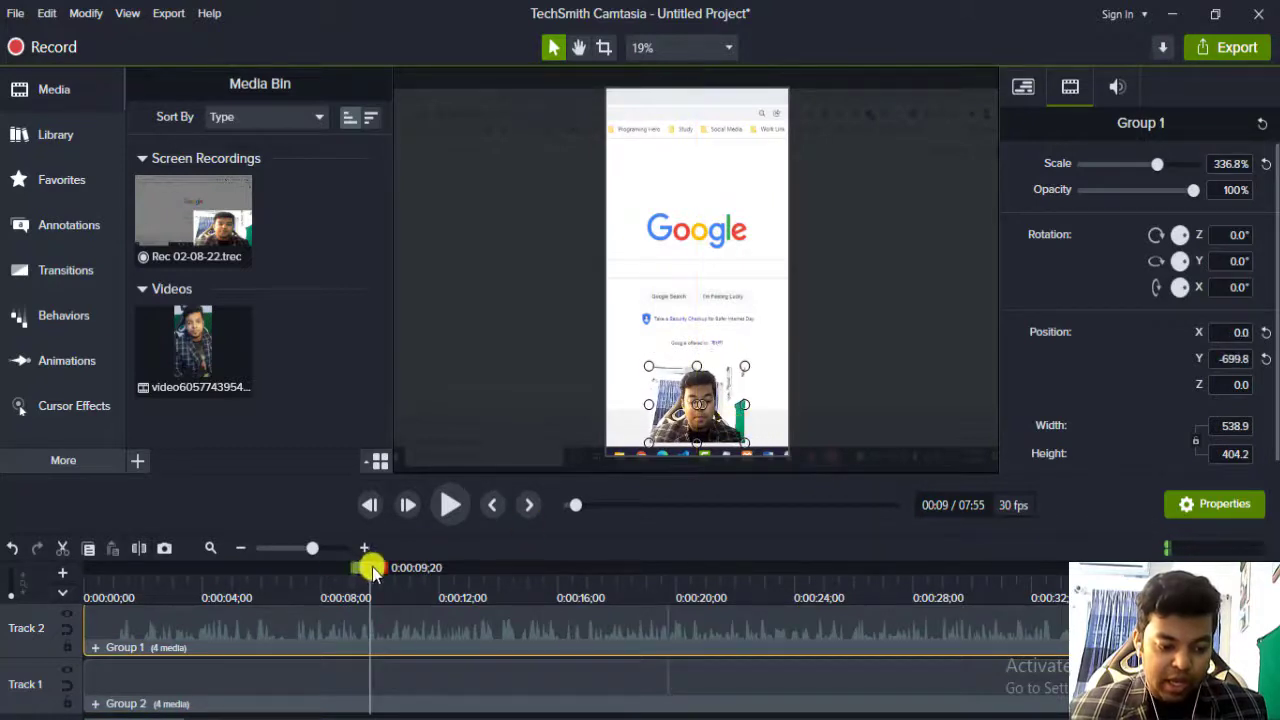
At about 0:37 on the timeline, shift the enlarged screen recording (Group 2) horizontally to about X 90.
drag(623, 571, 1105, 598)
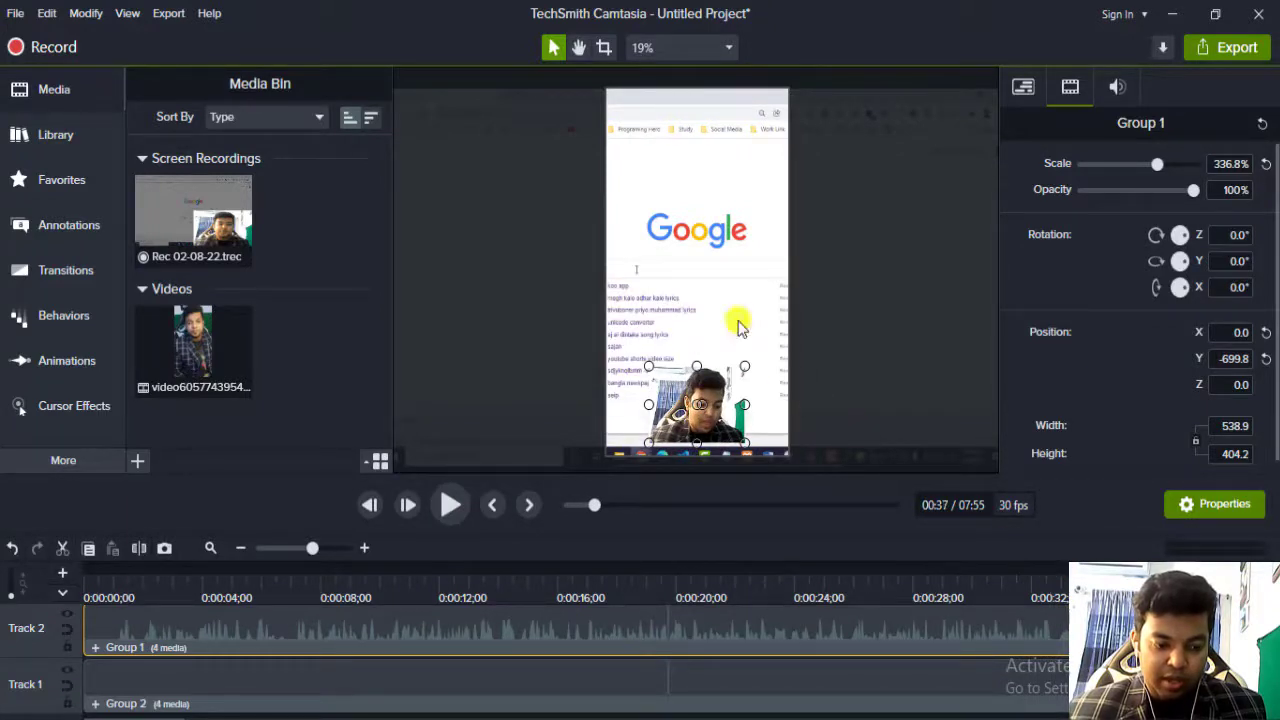
click(688, 246)
drag(690, 234, 706, 235)
Find the moment the Google search results load and split Group 2 there, at 0:00:40;12.
click(450, 504)
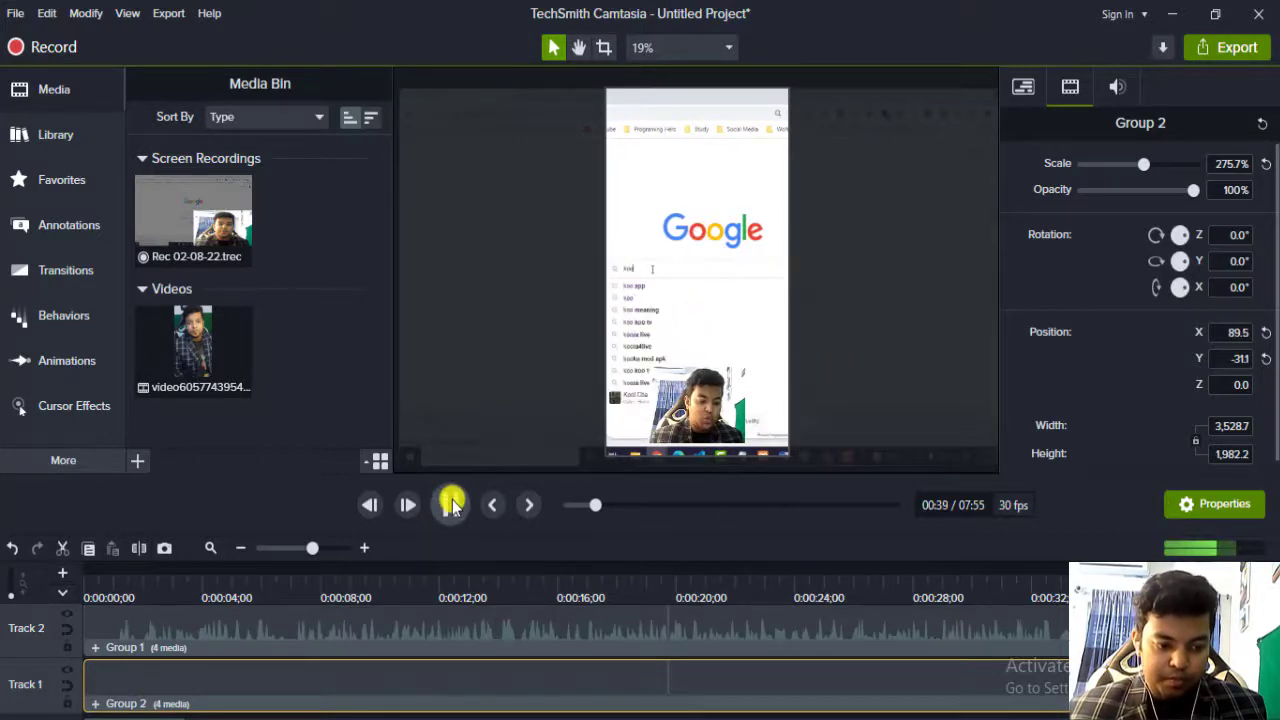
click(450, 504)
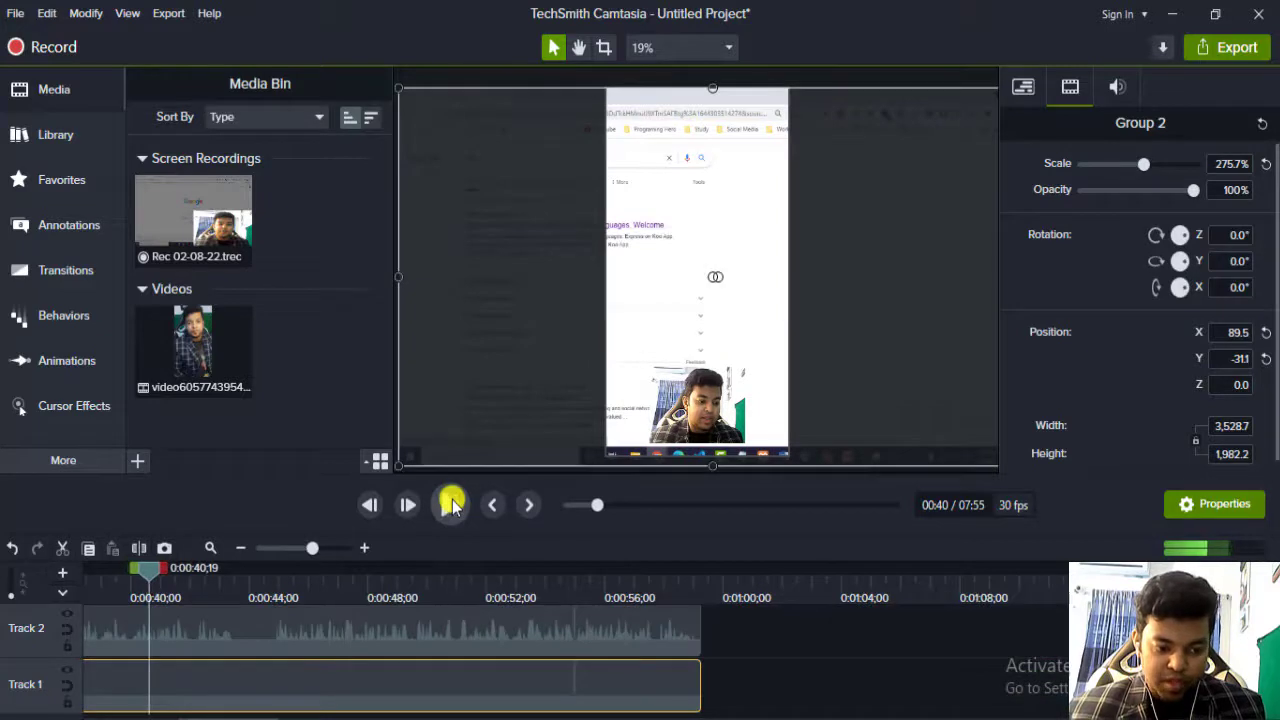
drag(157, 578, 131, 580)
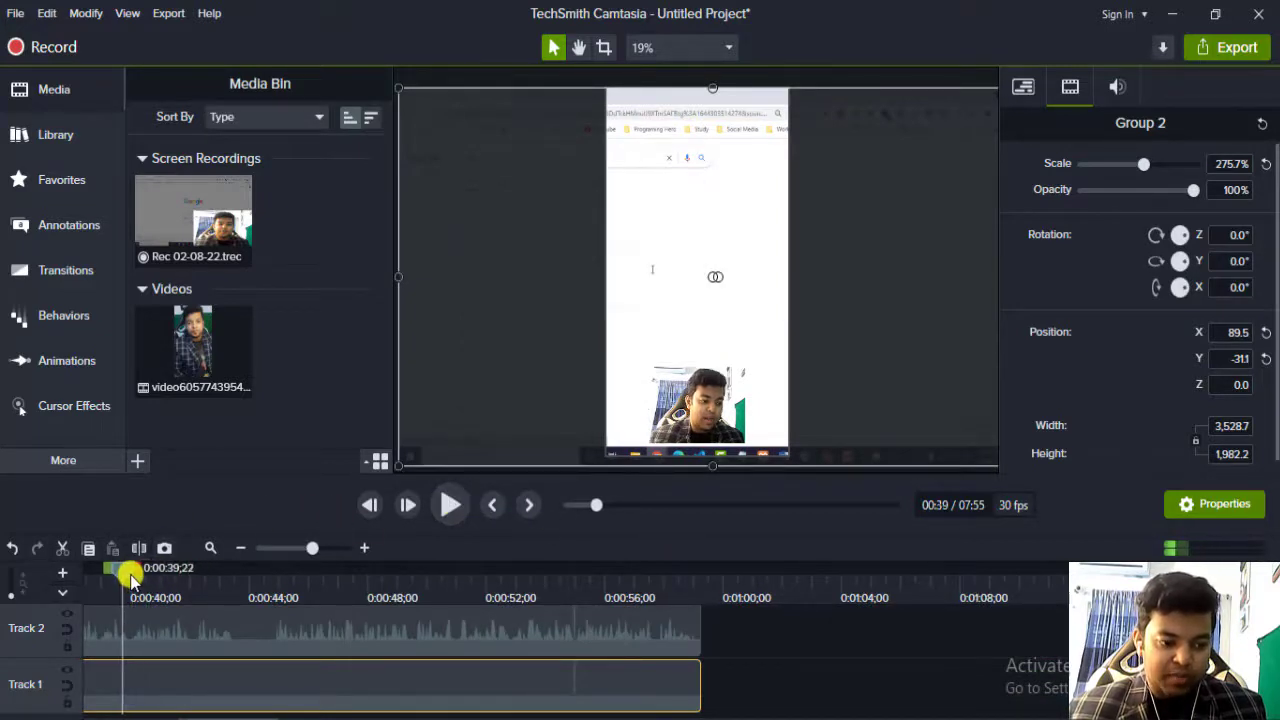
click(450, 504)
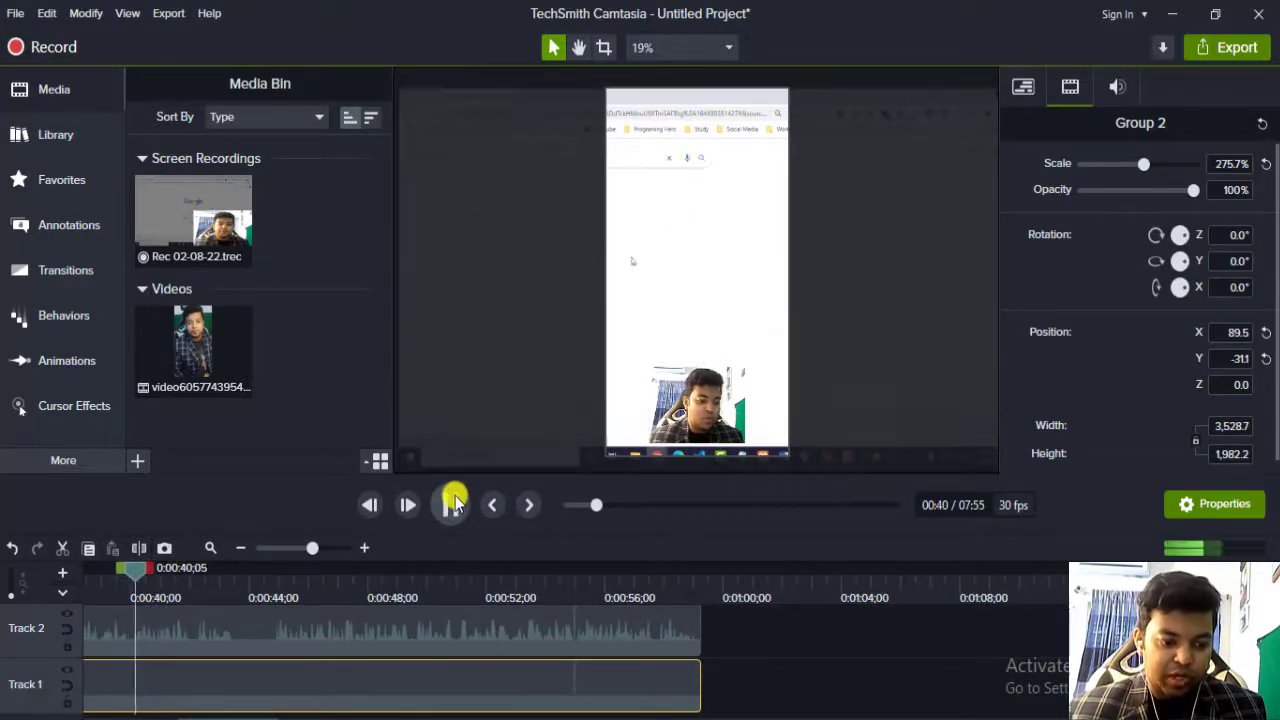
click(450, 504)
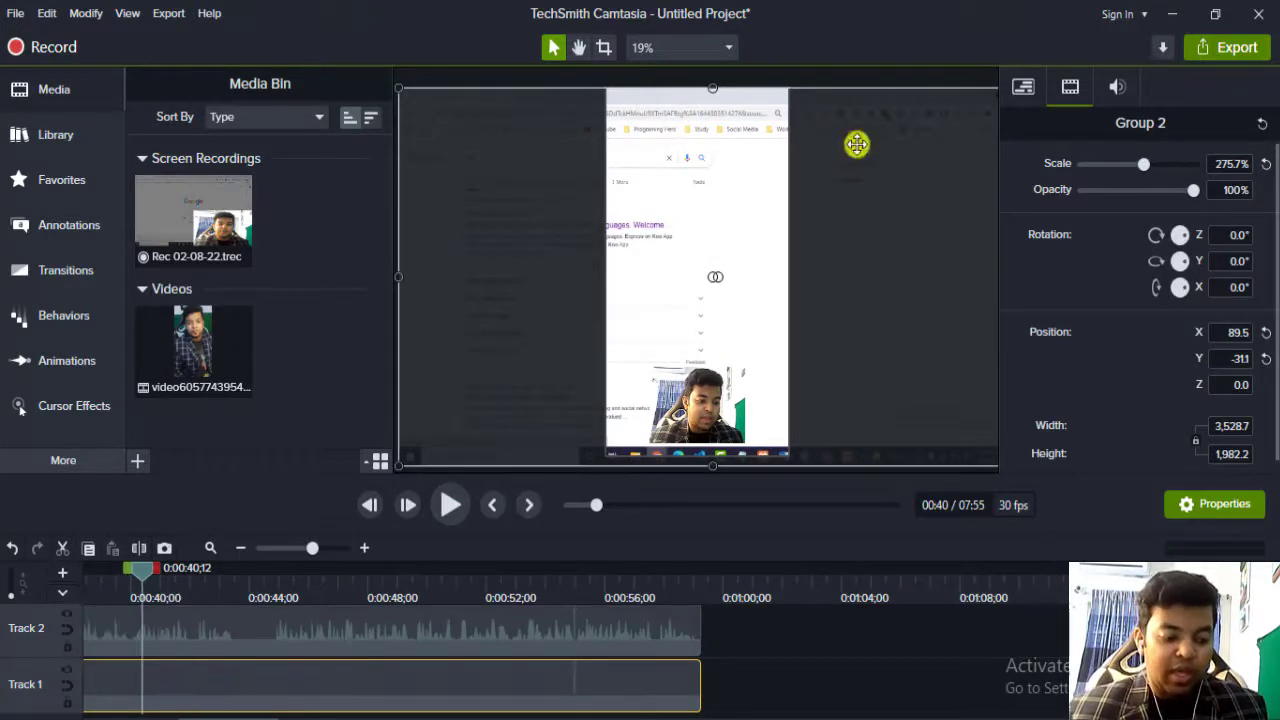
click(137, 548)
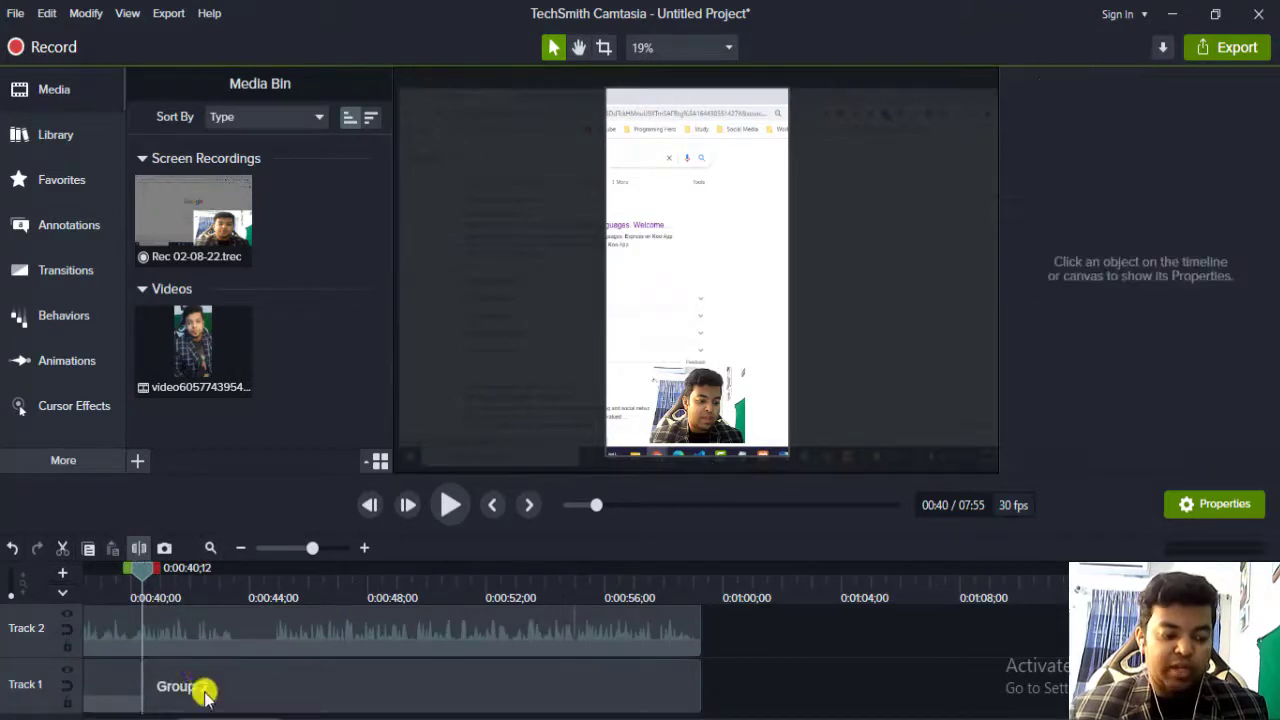
click(182, 688)
click(126, 686)
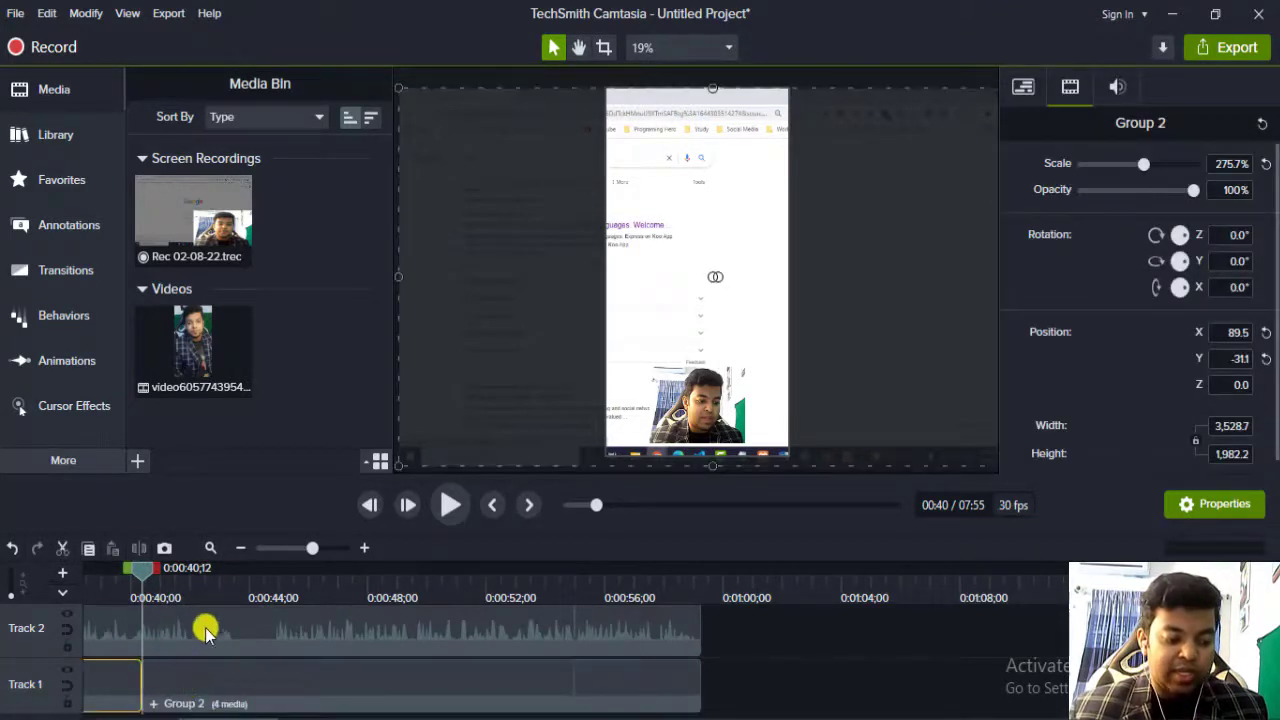
Move the Group 2 segment after the split to about X 968 so the start of the search results is in frame.
drag(140, 573, 200, 590)
click(206, 682)
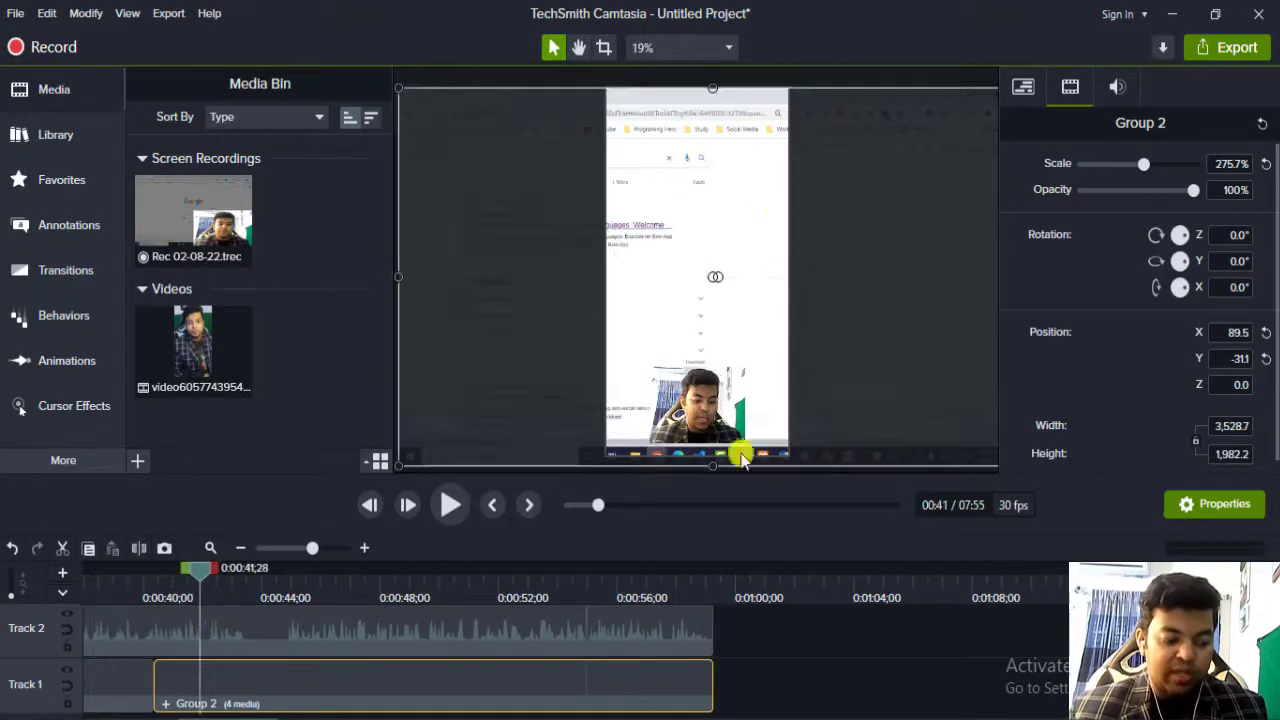
drag(659, 247, 807, 244)
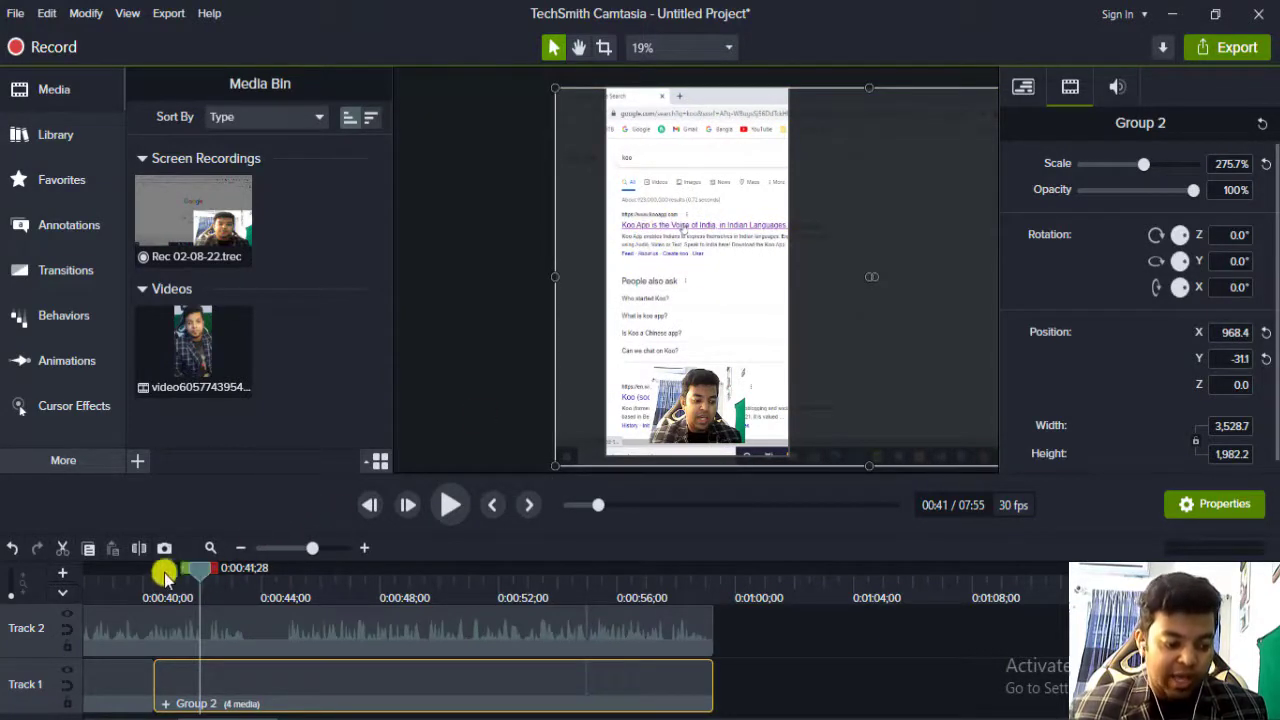
Play and scrub across the Group 2 split to examine the change of position around 0:40.
drag(165, 575, 103, 577)
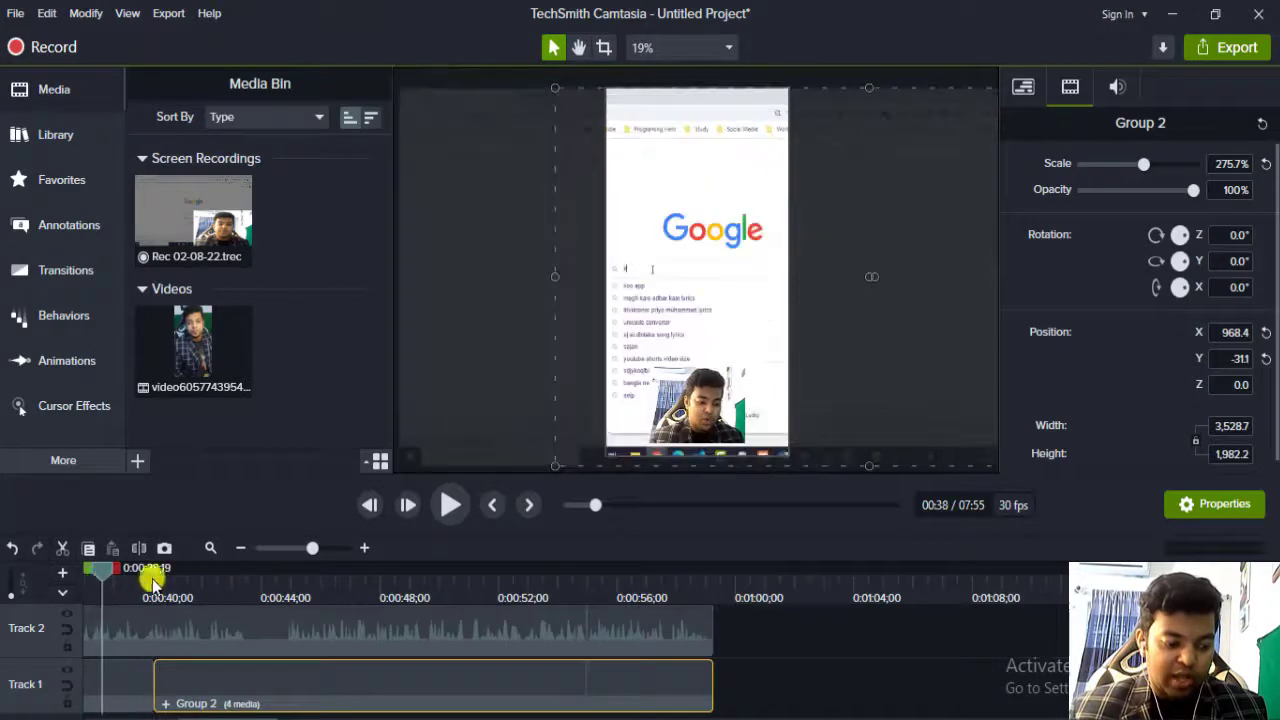
click(447, 508)
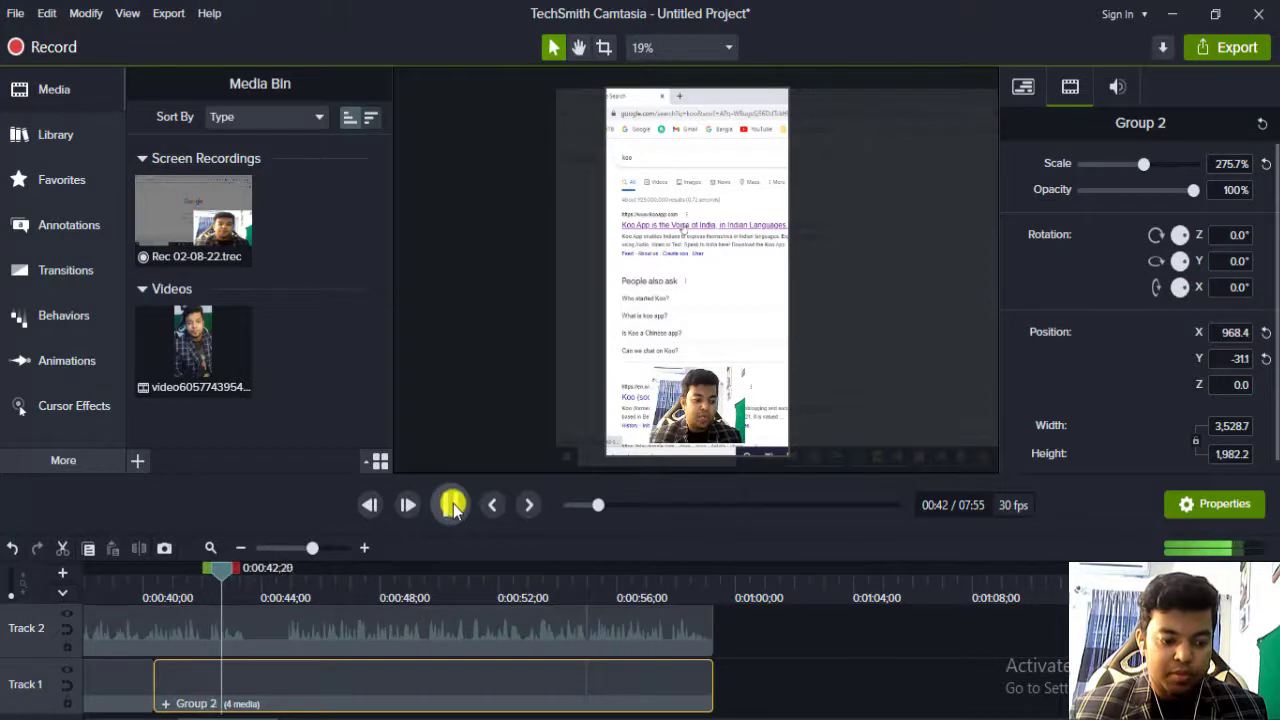
click(453, 506)
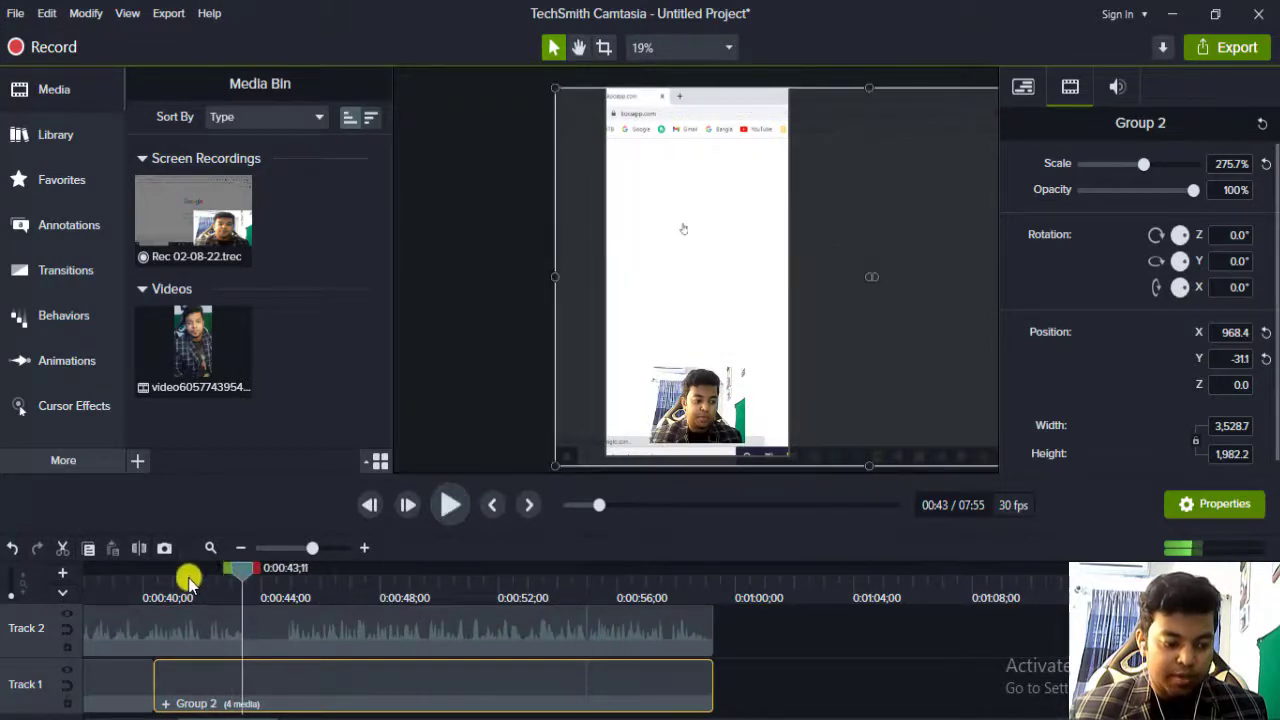
click(143, 583)
drag(143, 585, 144, 595)
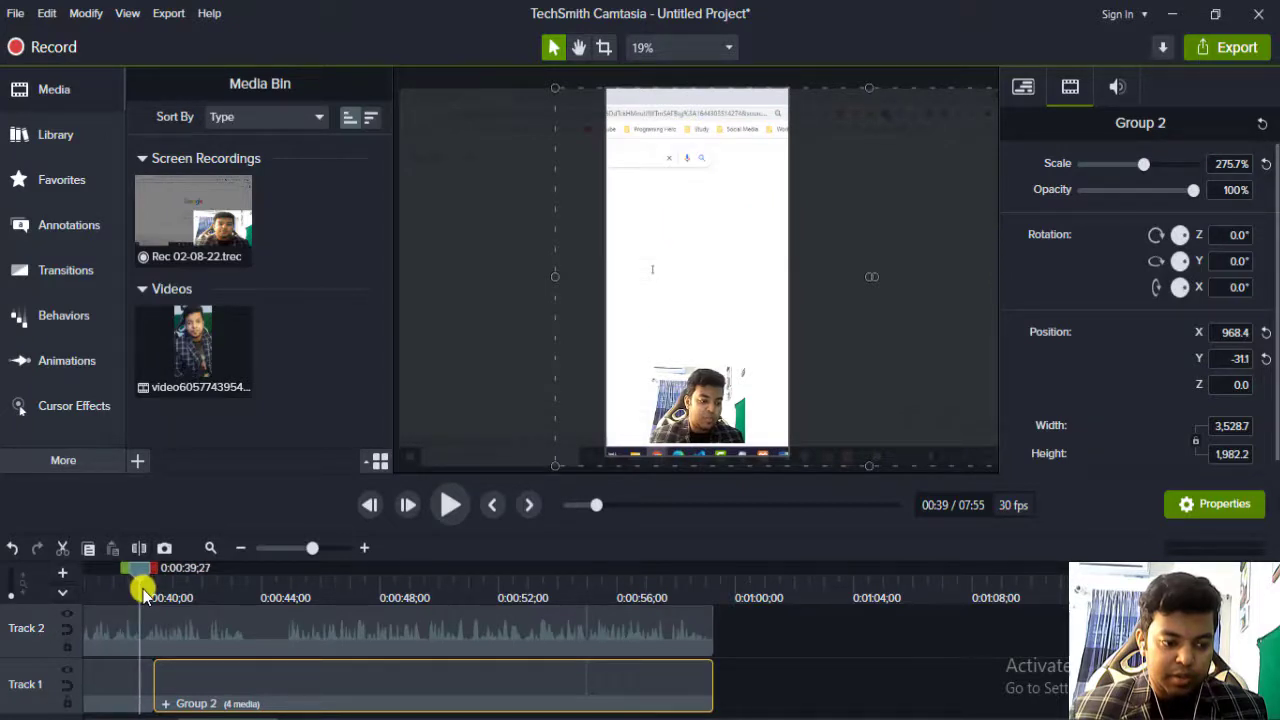
drag(143, 590, 165, 589)
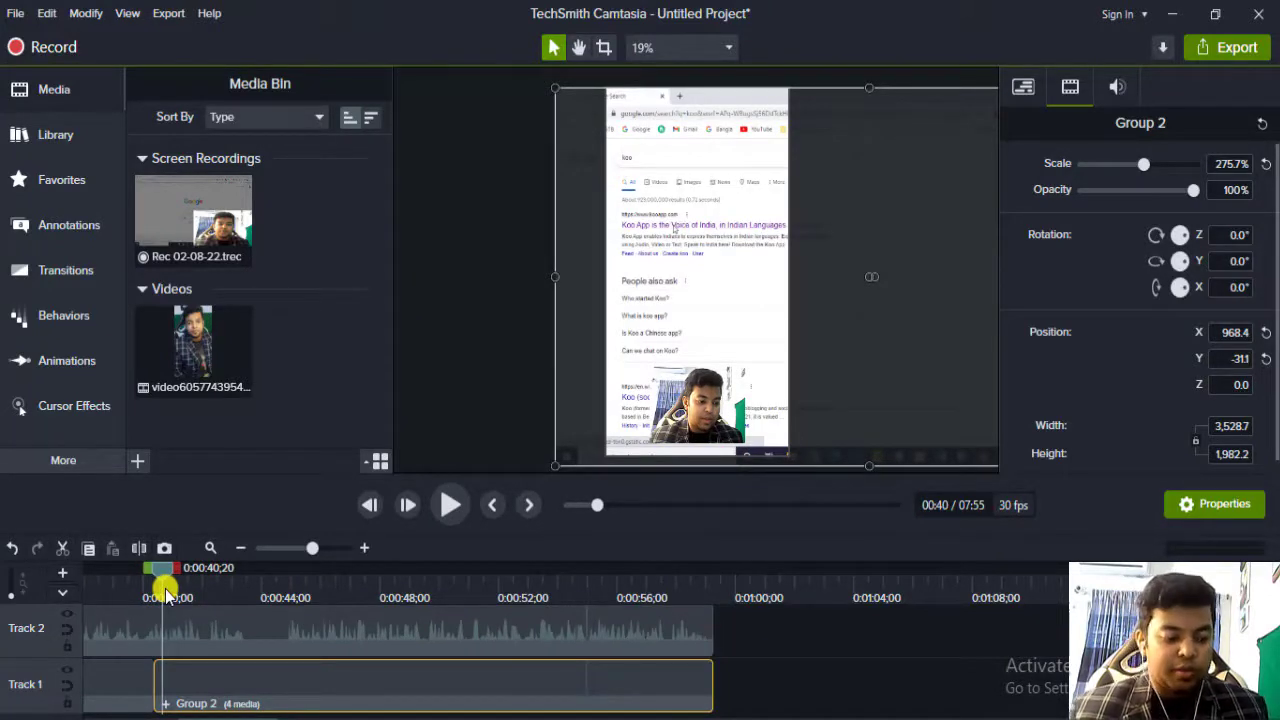
drag(149, 591, 117, 580)
Add a Custom animation to the end of the Group 2 segment before the split and move its end position to about X 1005.
click(55, 360)
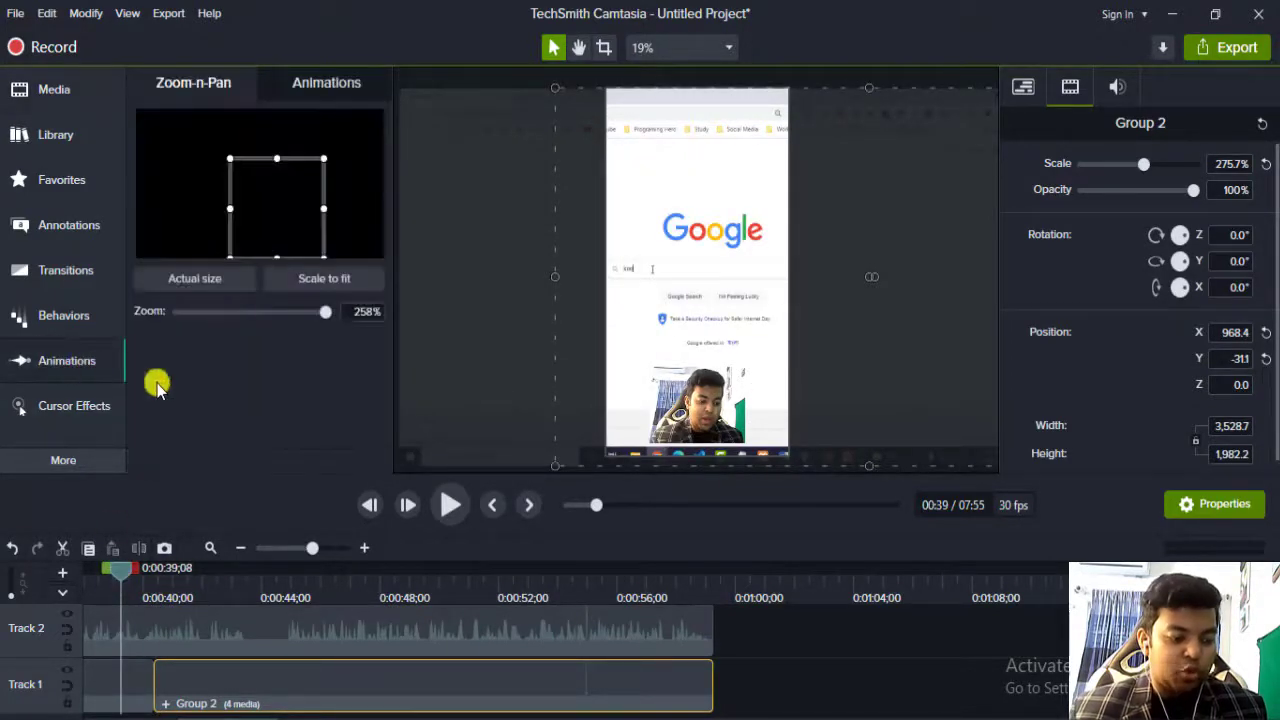
click(310, 90)
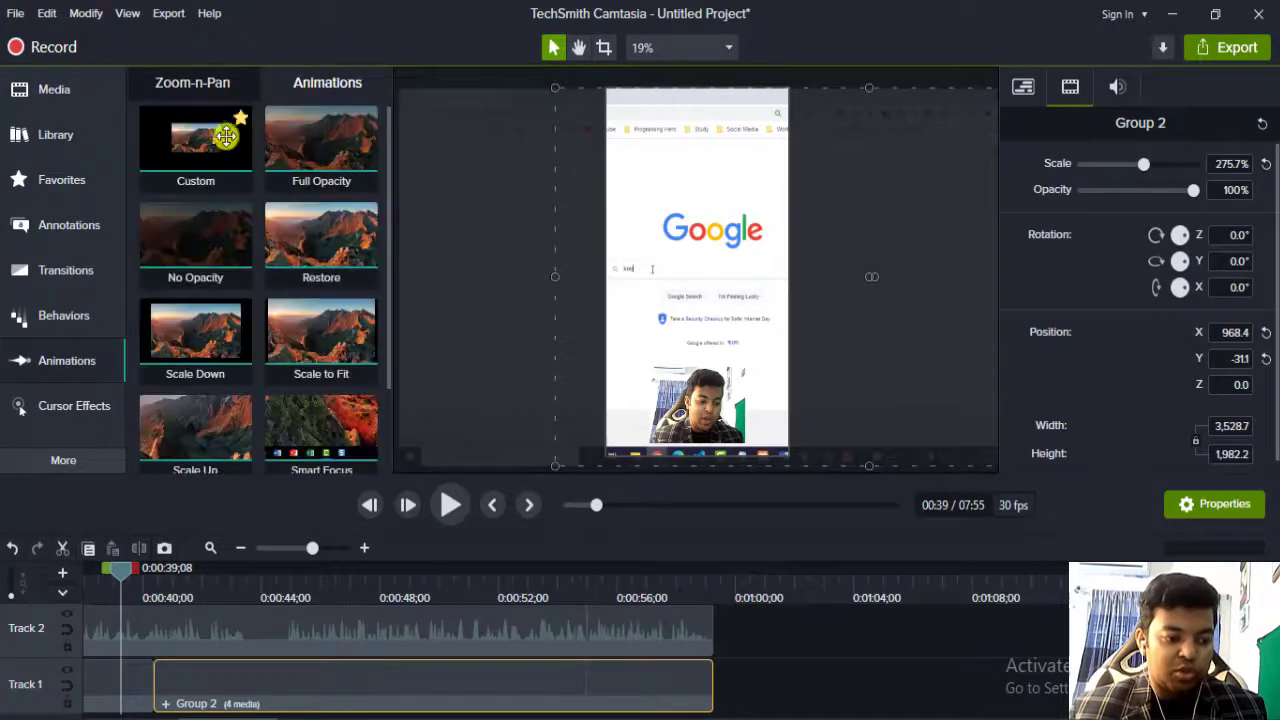
drag(210, 140, 128, 697)
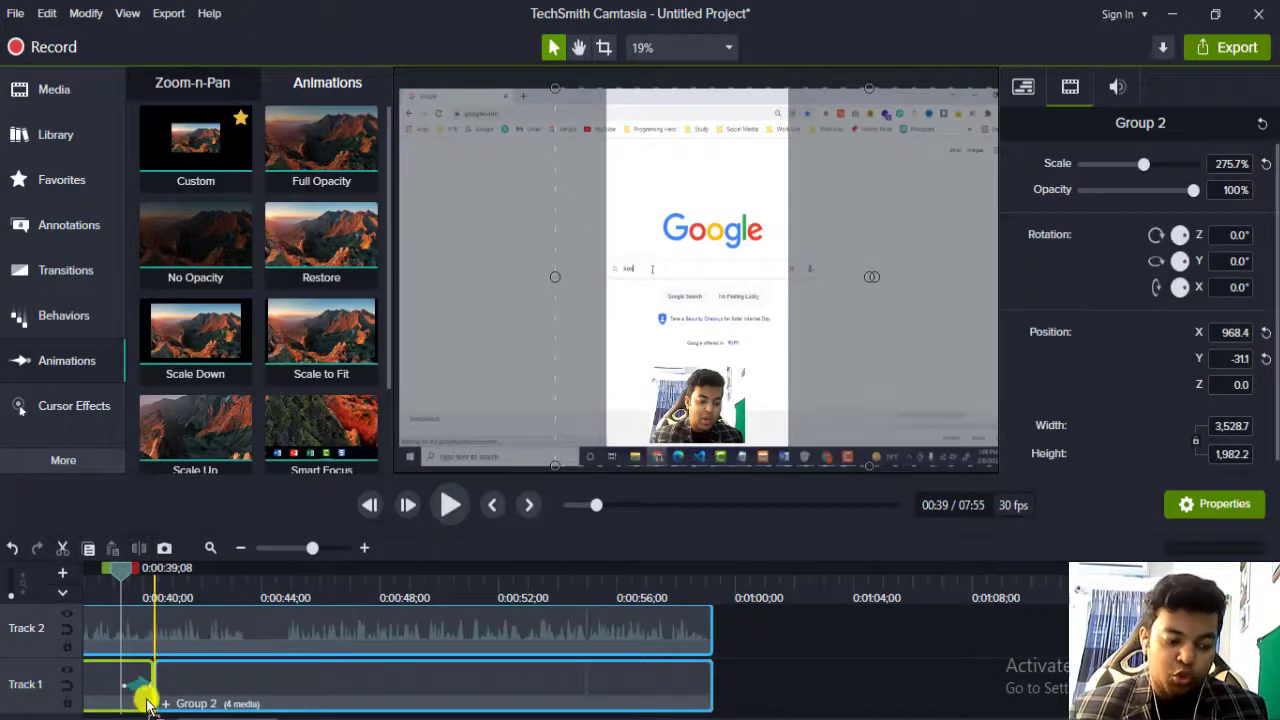
drag(143, 707, 145, 705)
click(144, 687)
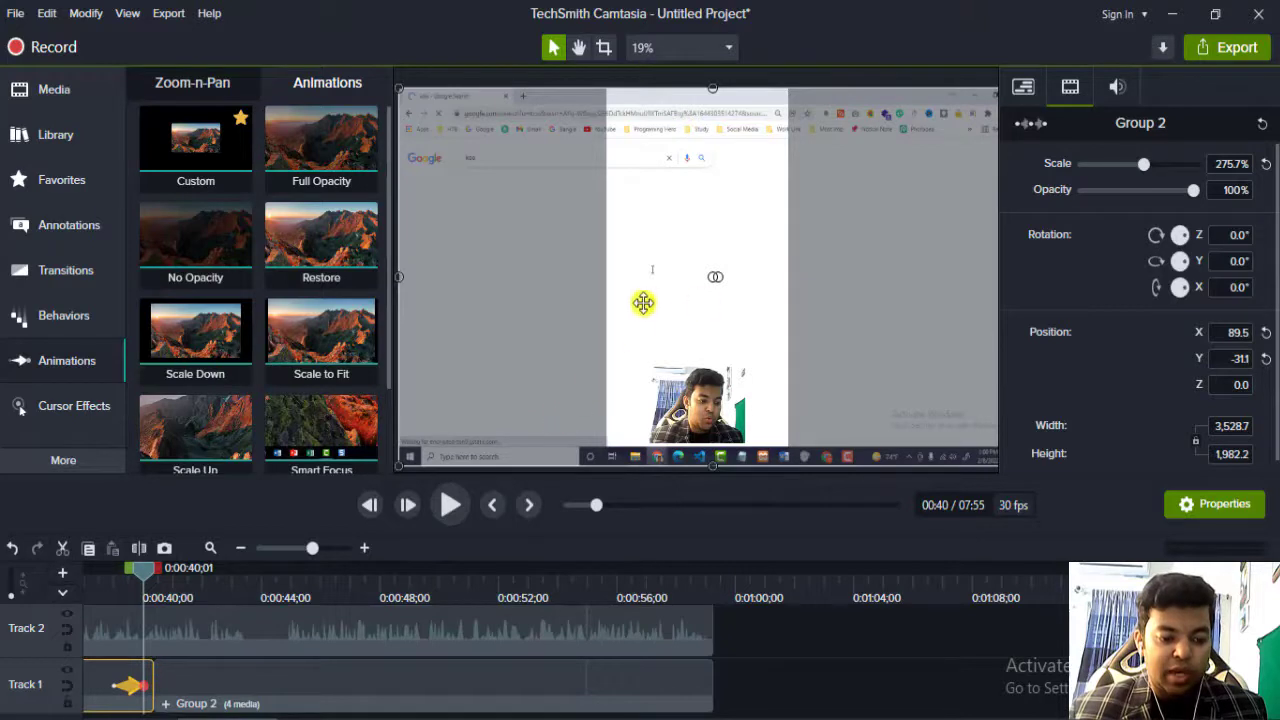
drag(643, 303, 806, 311)
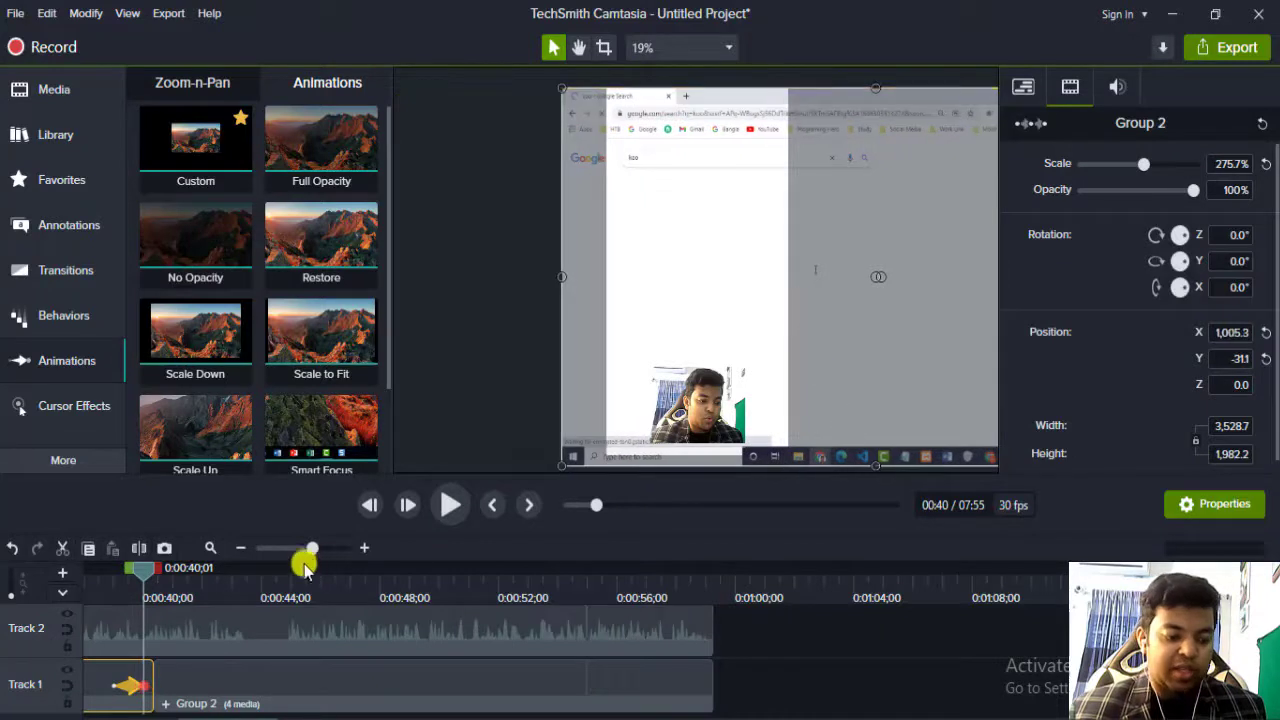
Play back the animated shift across the split to check it, and select the Group 2 segment after the split.
click(98, 570)
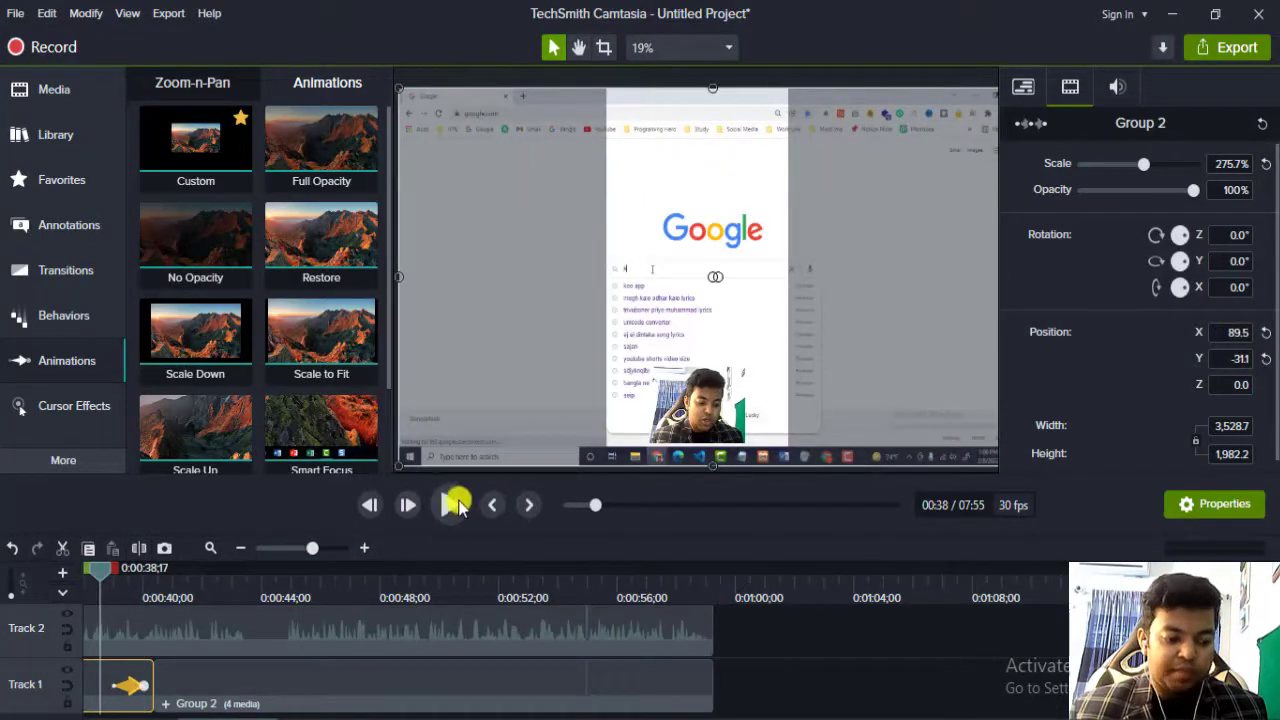
click(455, 505)
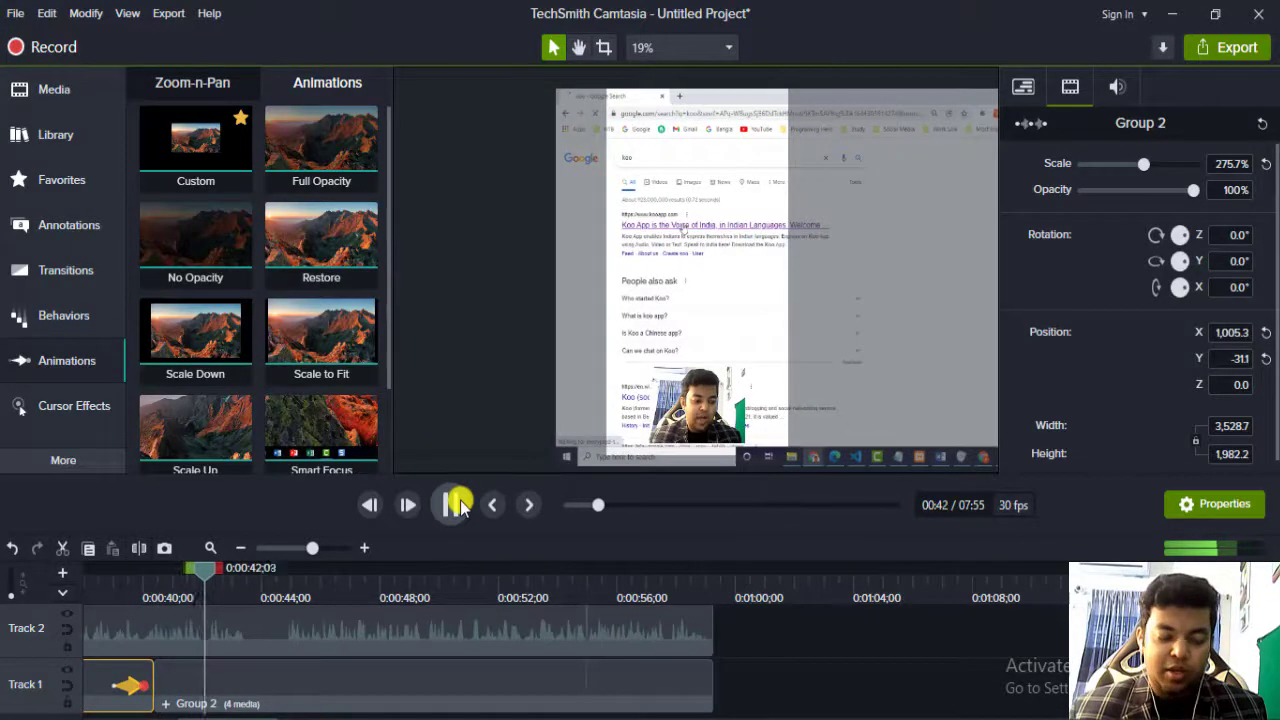
click(452, 505)
drag(237, 576, 70, 580)
click(455, 505)
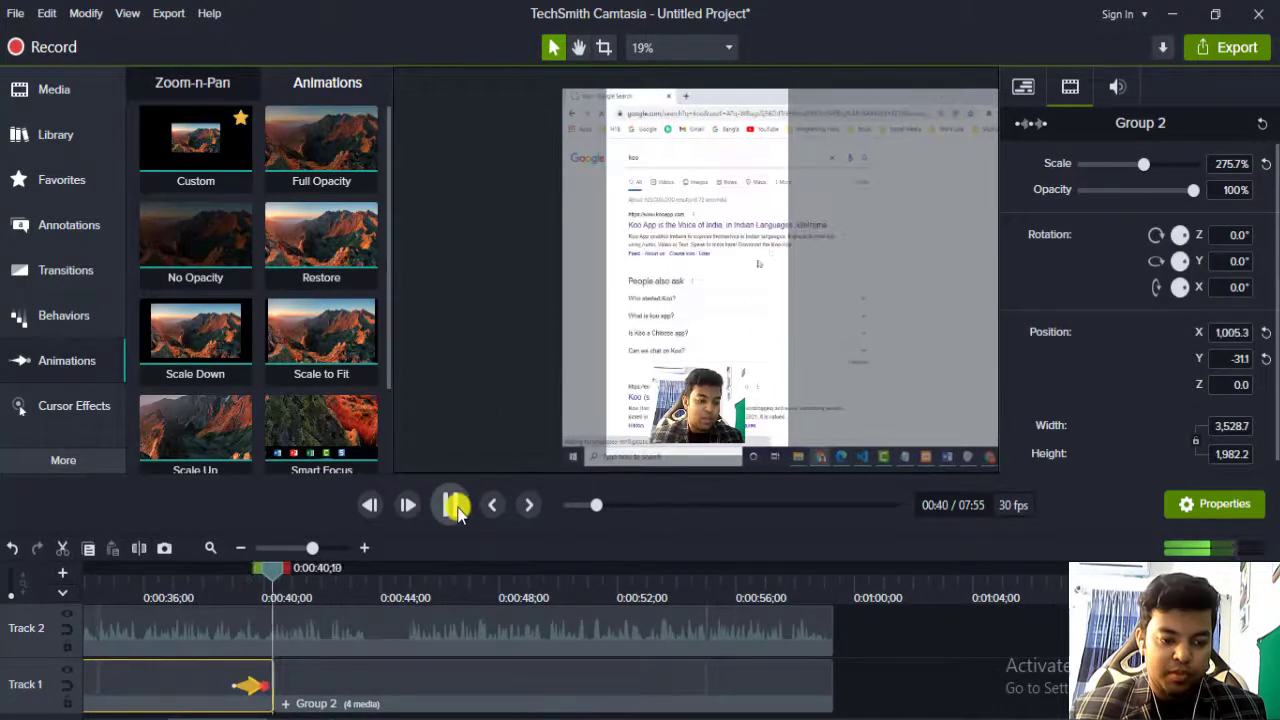
click(447, 507)
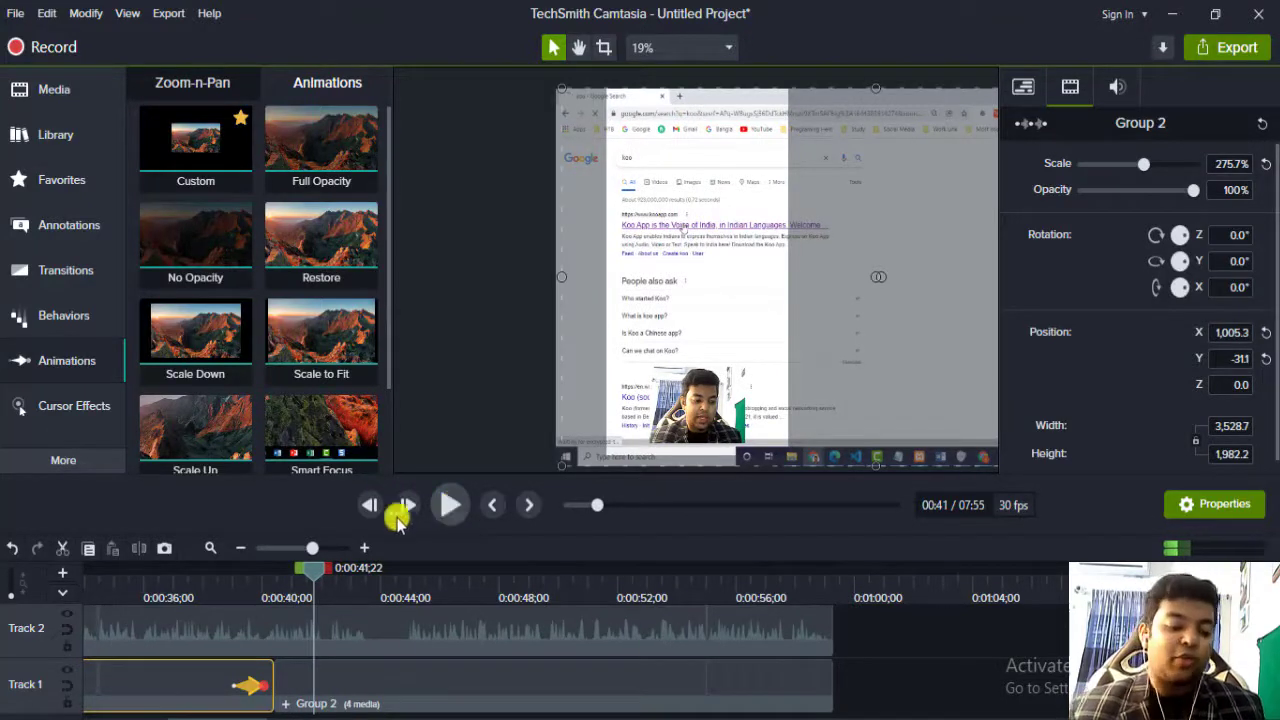
click(451, 505)
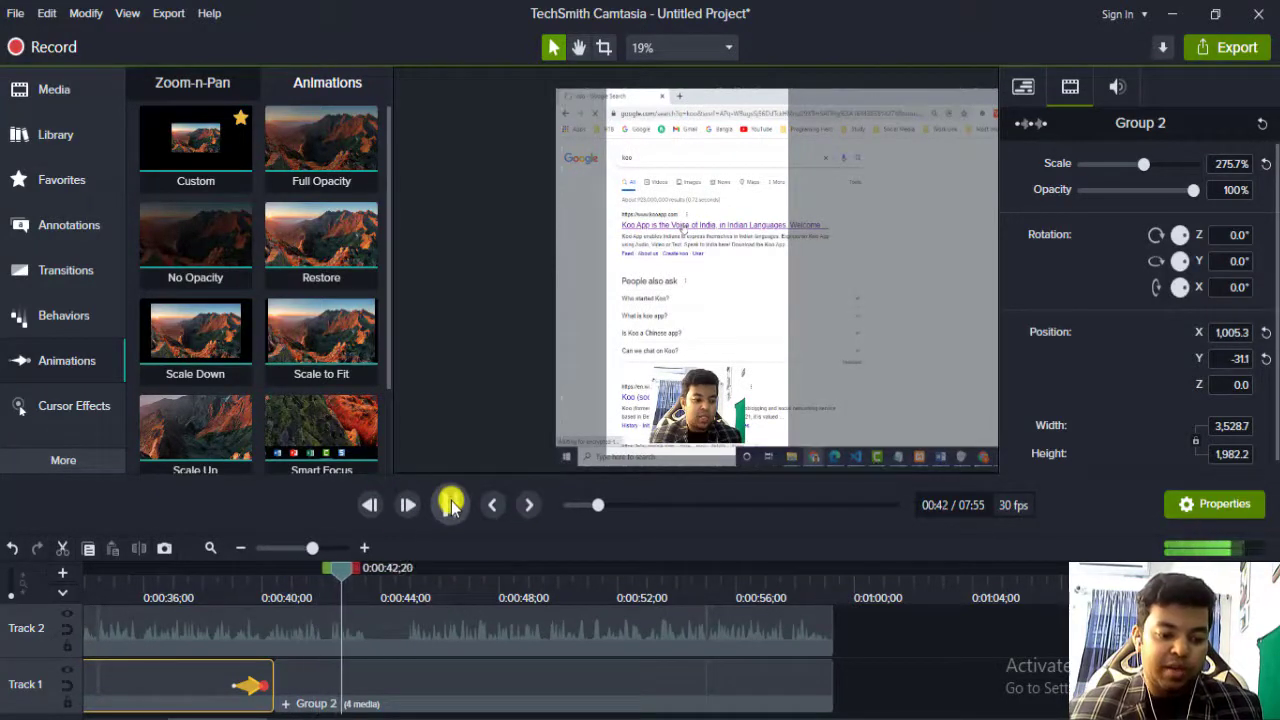
click(451, 505)
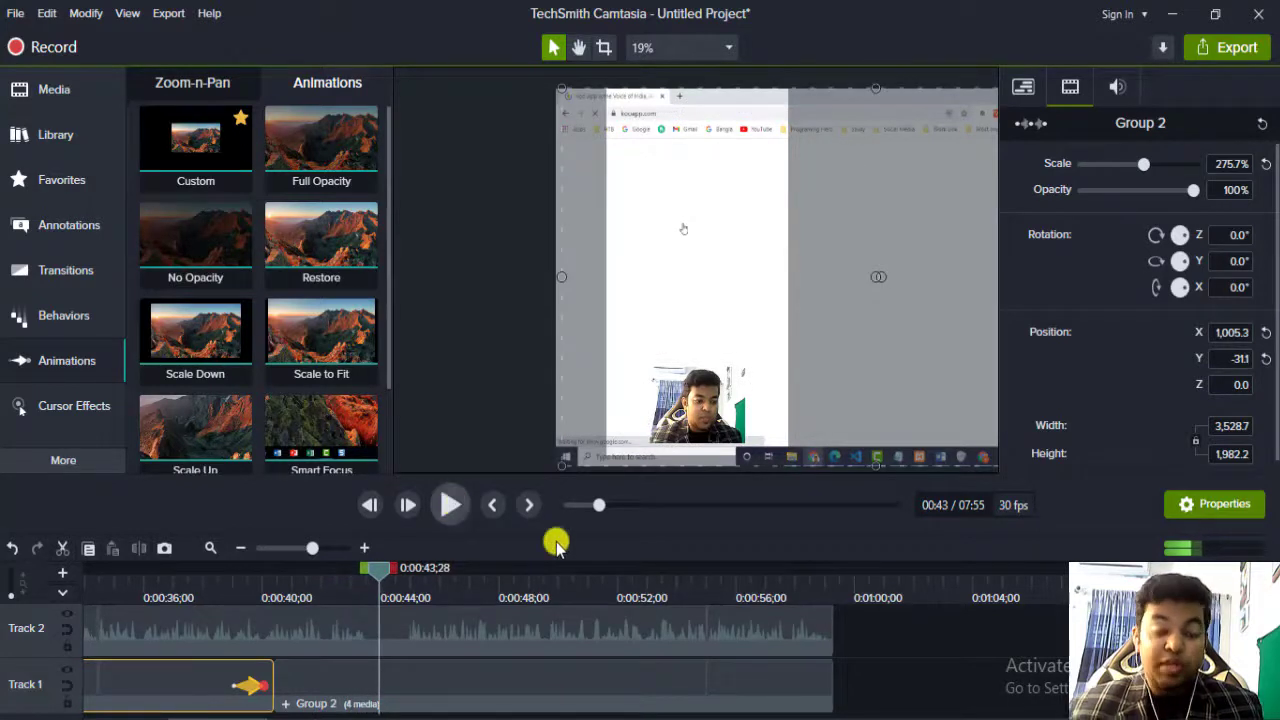
click(435, 690)
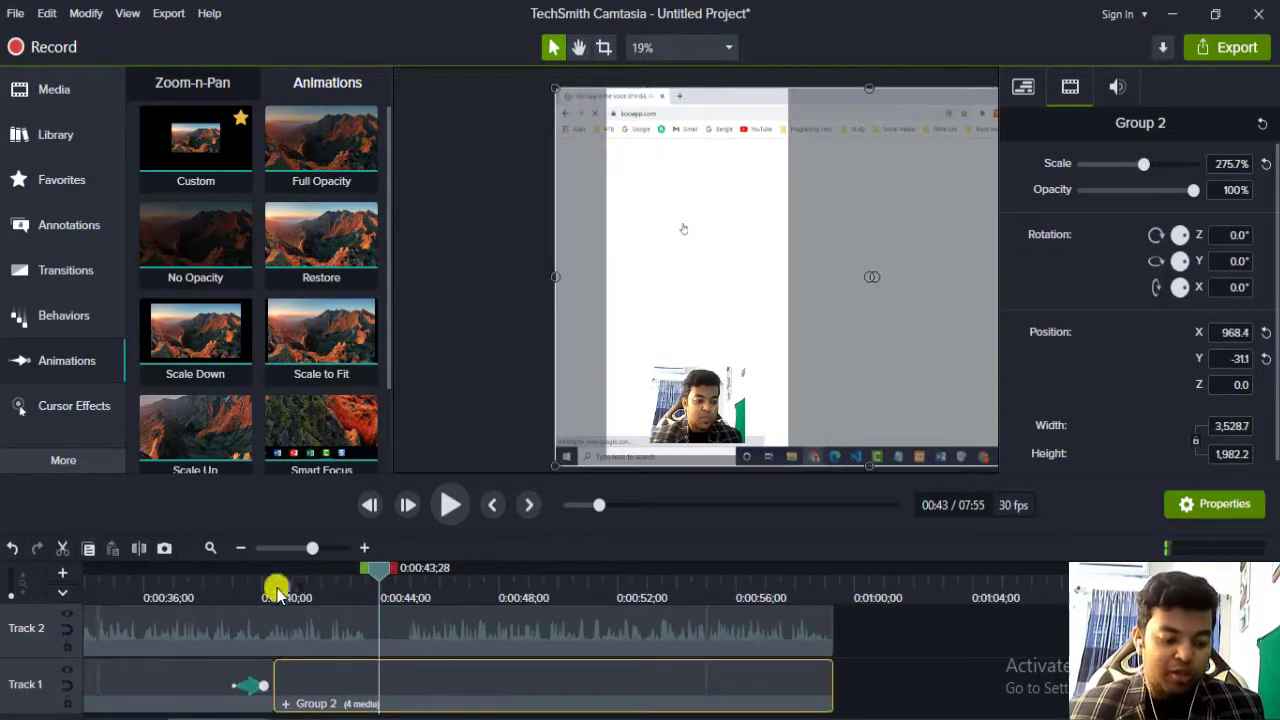
Split Group 2 at 0:43;28 and play on to about 0:45, where the Koo page loads.
click(142, 553)
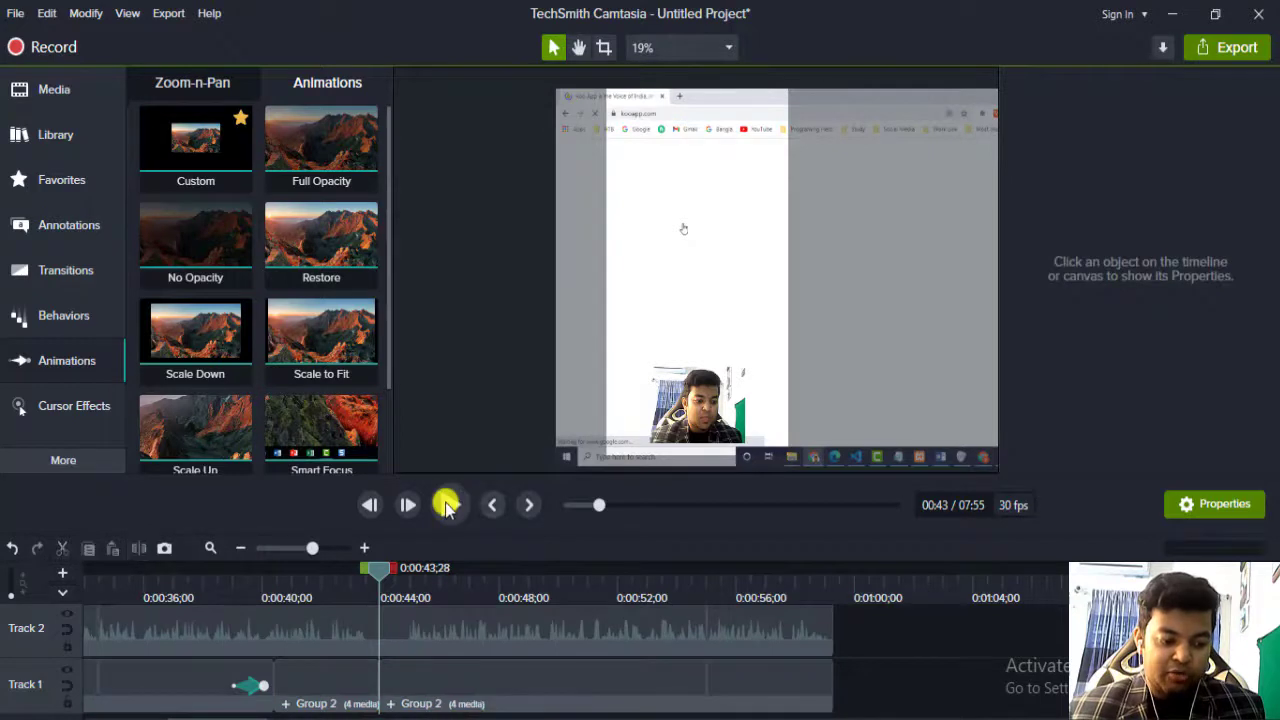
click(449, 505)
click(447, 505)
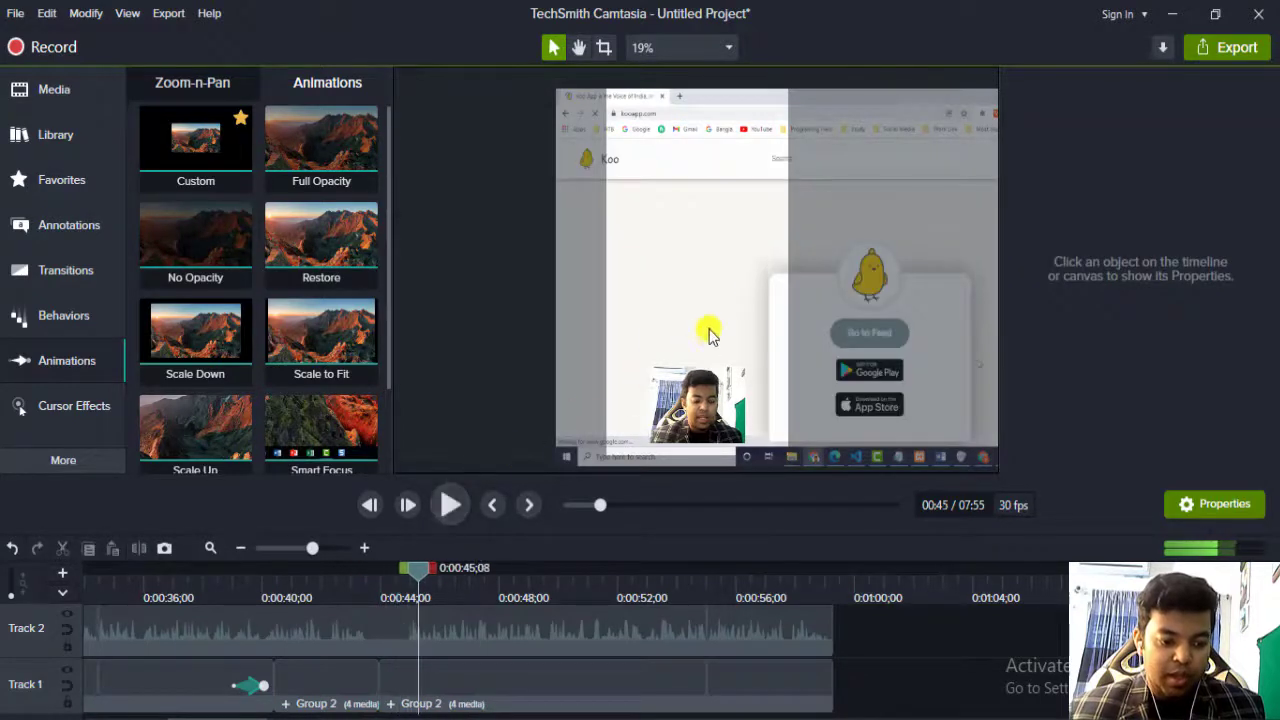
Centre the Group 2 segment after the split at X 0 and enlarge it to about 352%.
click(712, 284)
drag(764, 263, 734, 312)
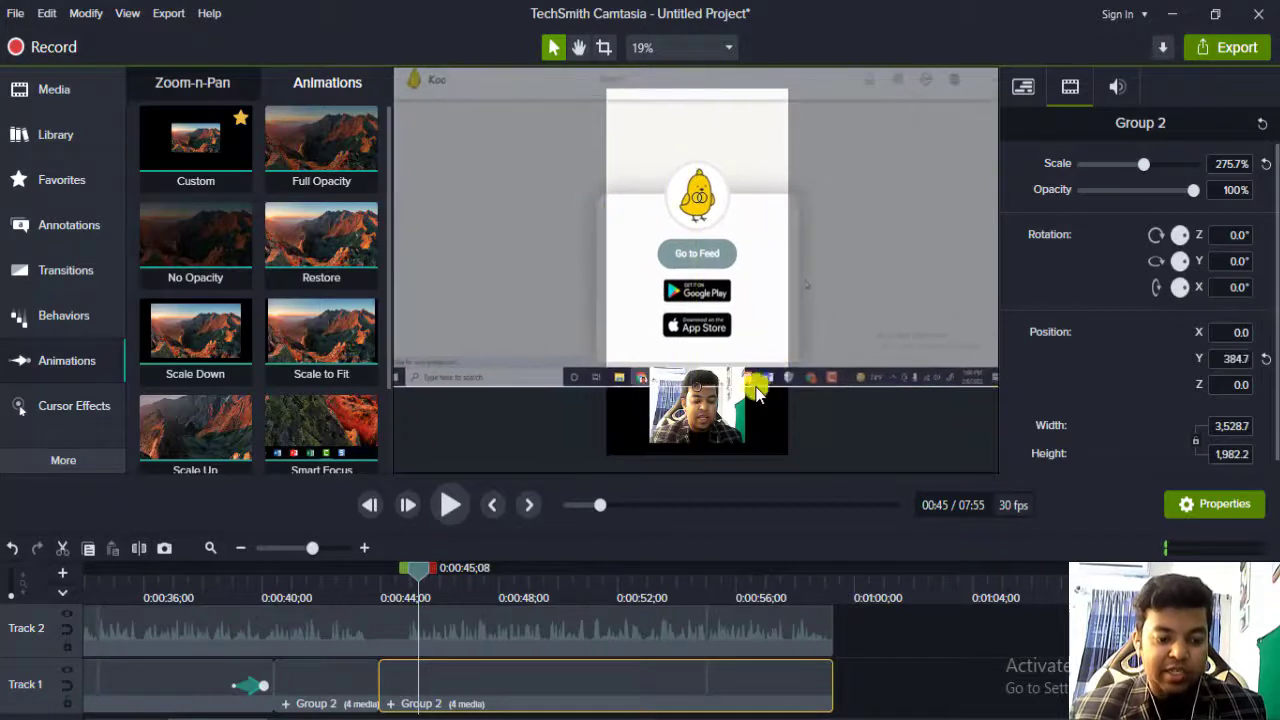
drag(698, 388, 716, 493)
Move the enlarged Group 2 segment to about Y 305 and place the webcam group at X 0, Y about -758.
drag(731, 418, 766, 428)
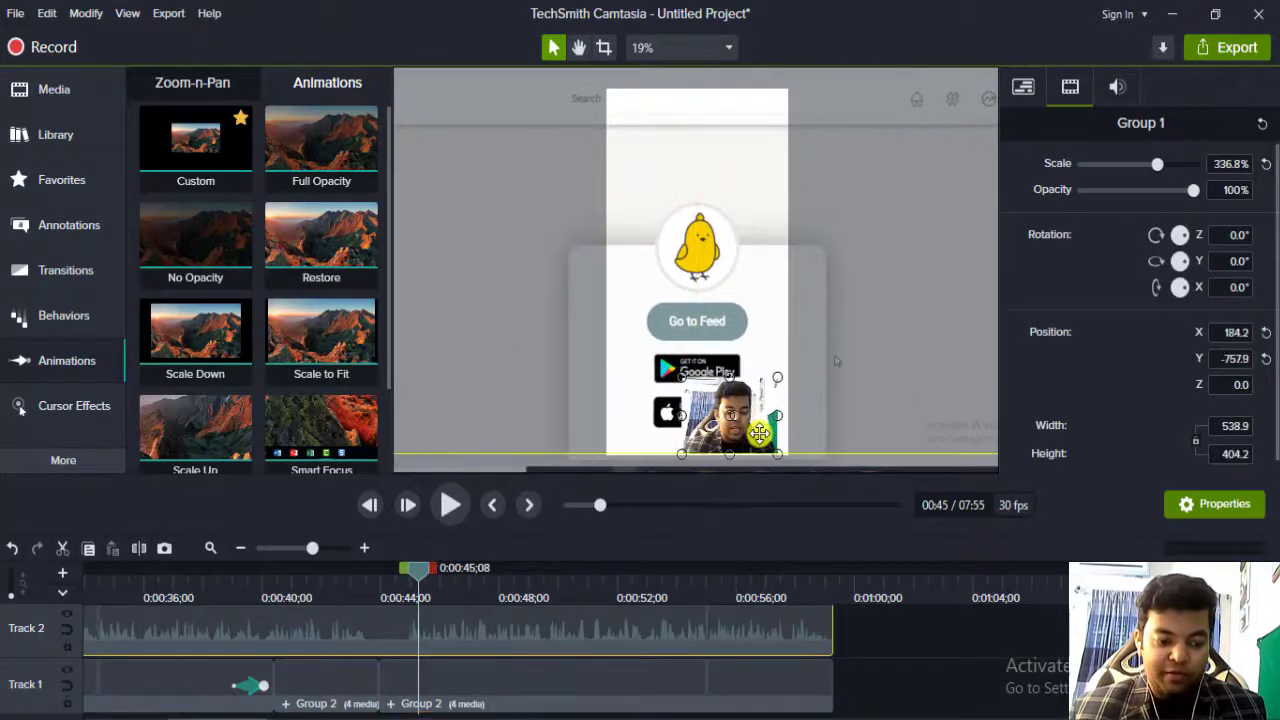
drag(836, 361, 836, 323)
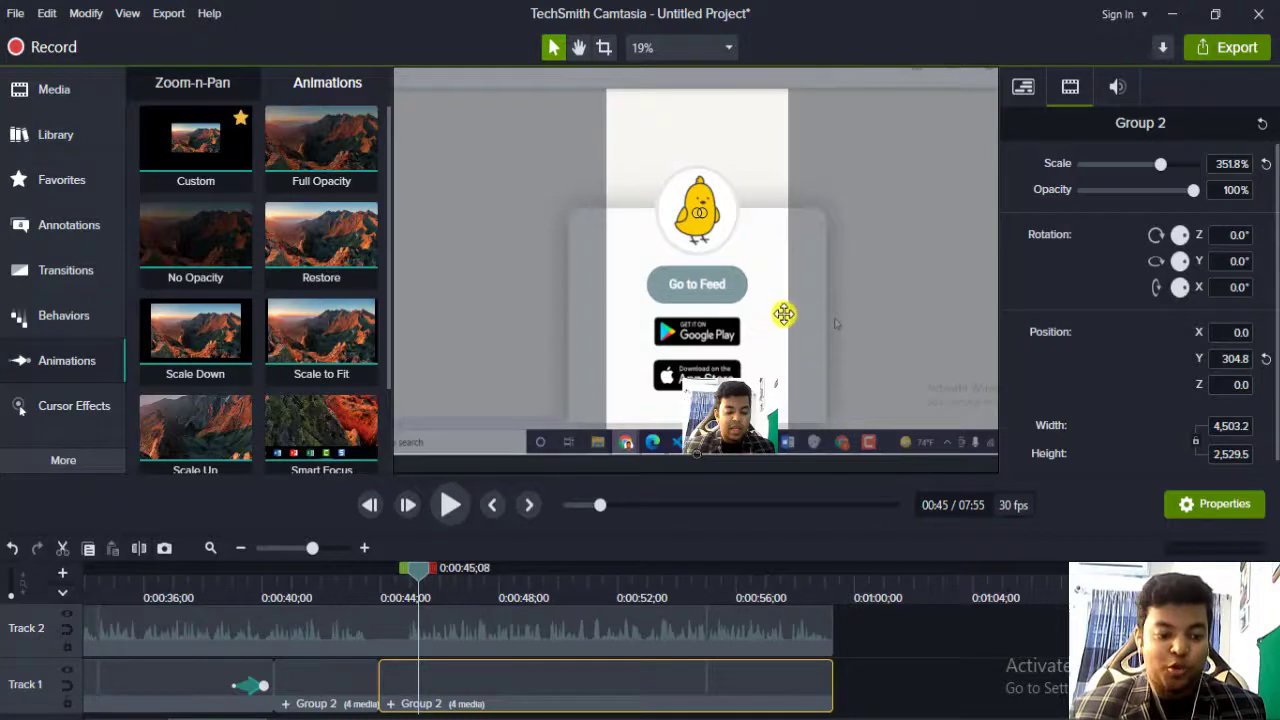
click(752, 404)
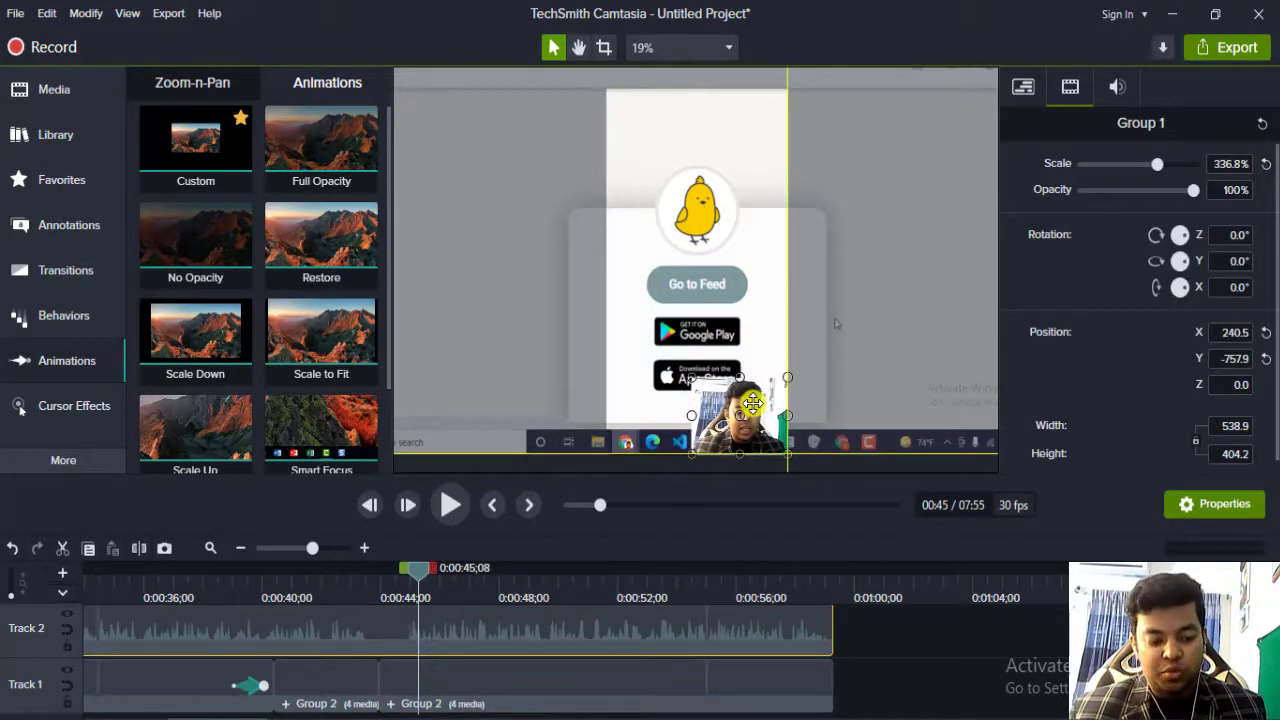
drag(752, 404, 711, 404)
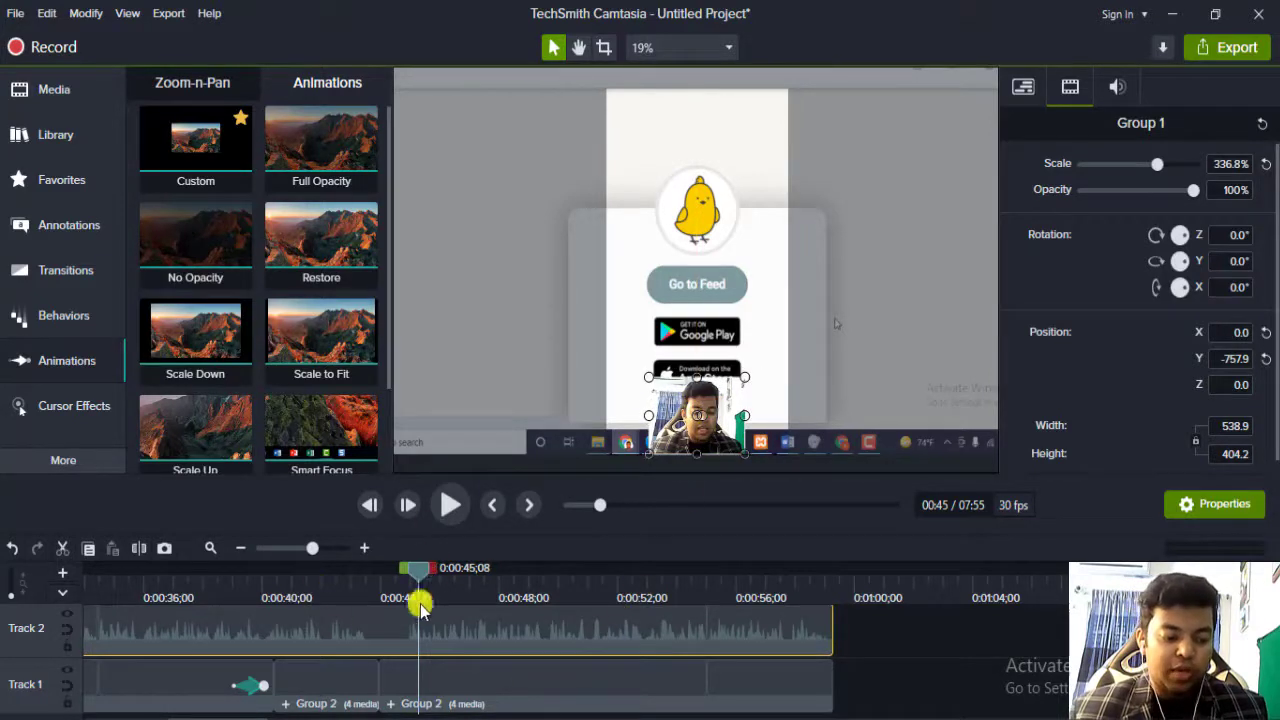
Play from before the split to about 0:51 to check the framing of the Koo page and language dialog.
drag(417, 580, 360, 610)
click(449, 507)
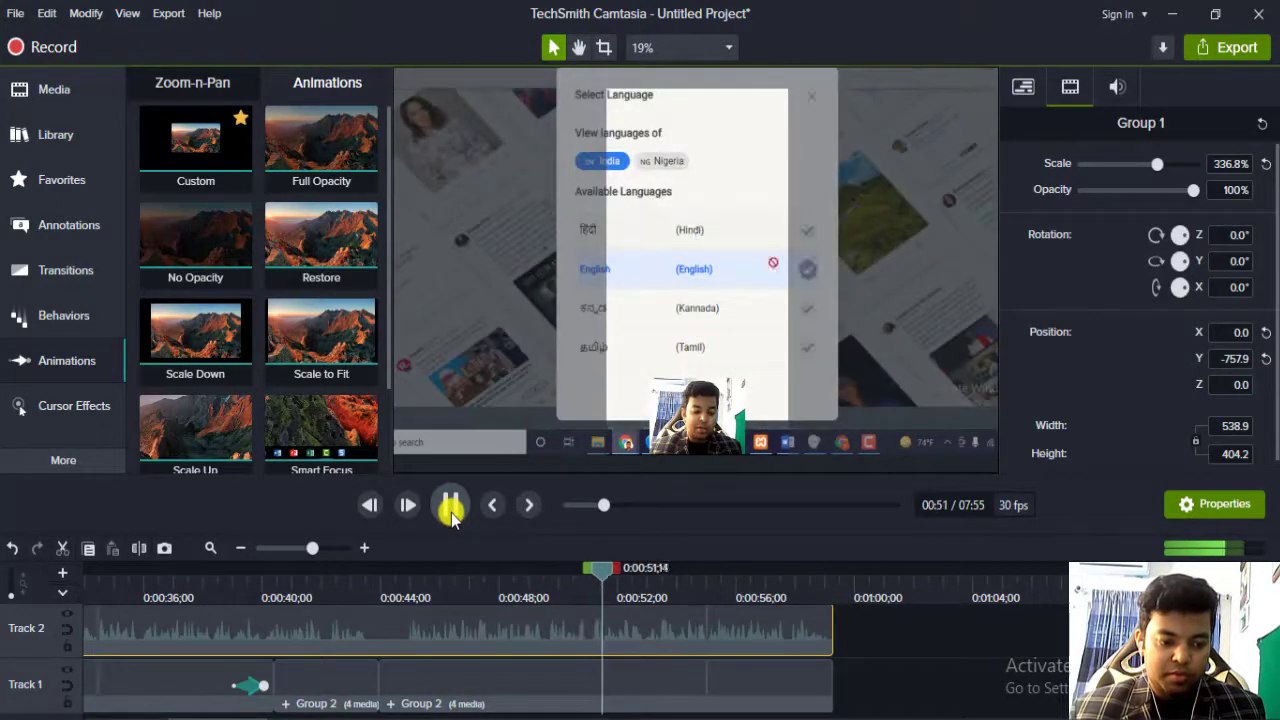
click(451, 507)
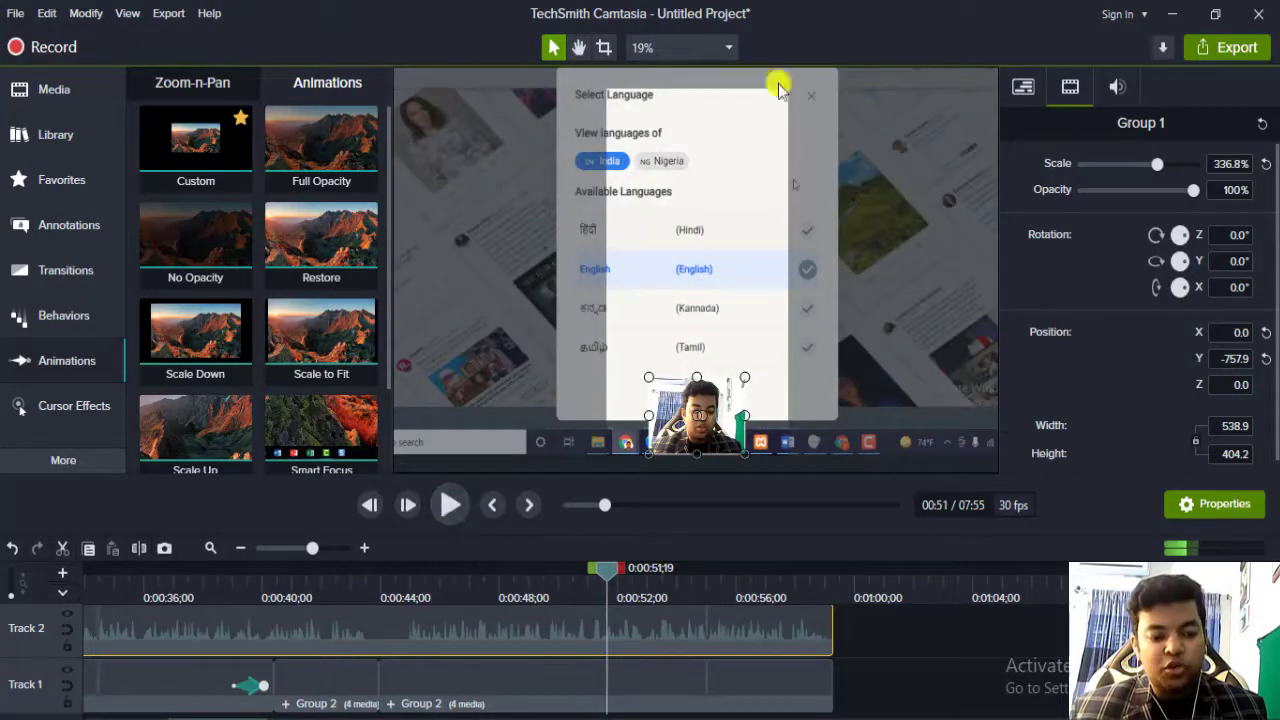
Split the last Group 2 segment at 0:50;27, just before the language dialog opens.
mouse_move(597, 563)
mouse_down()
mouse_move(573, 580)
mouse_move(584, 576)
mouse_up()
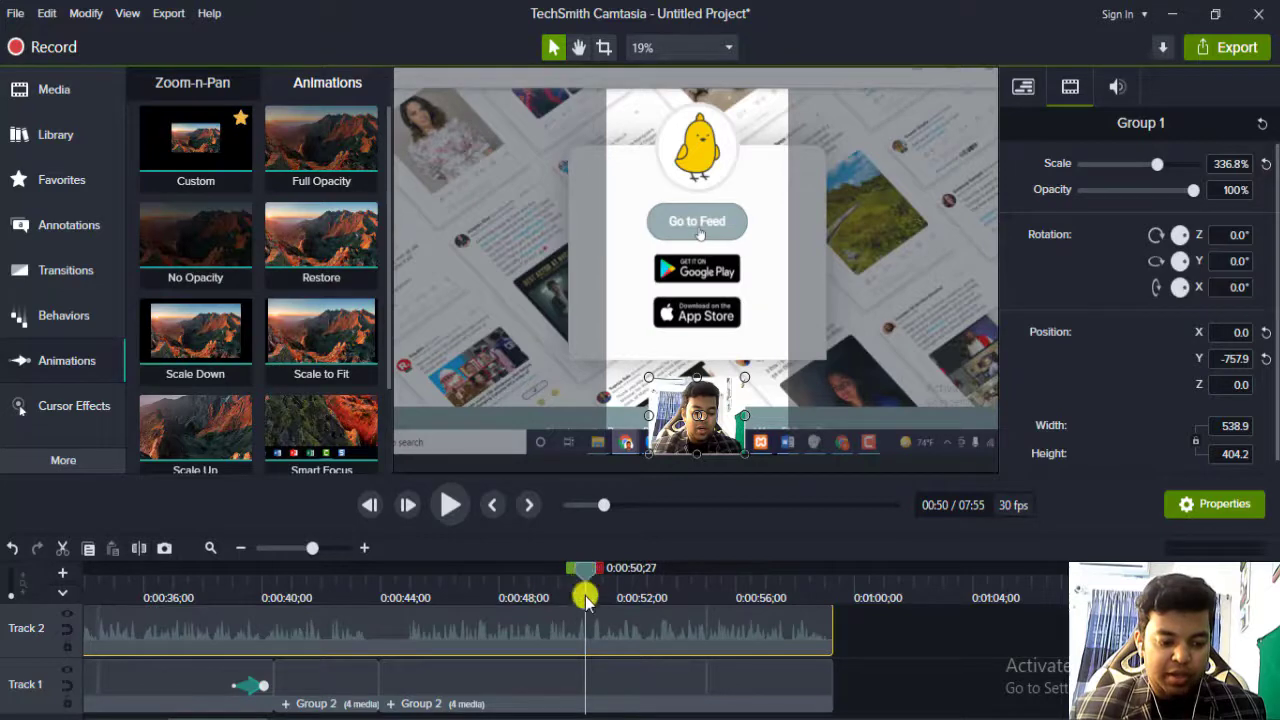
click(608, 680)
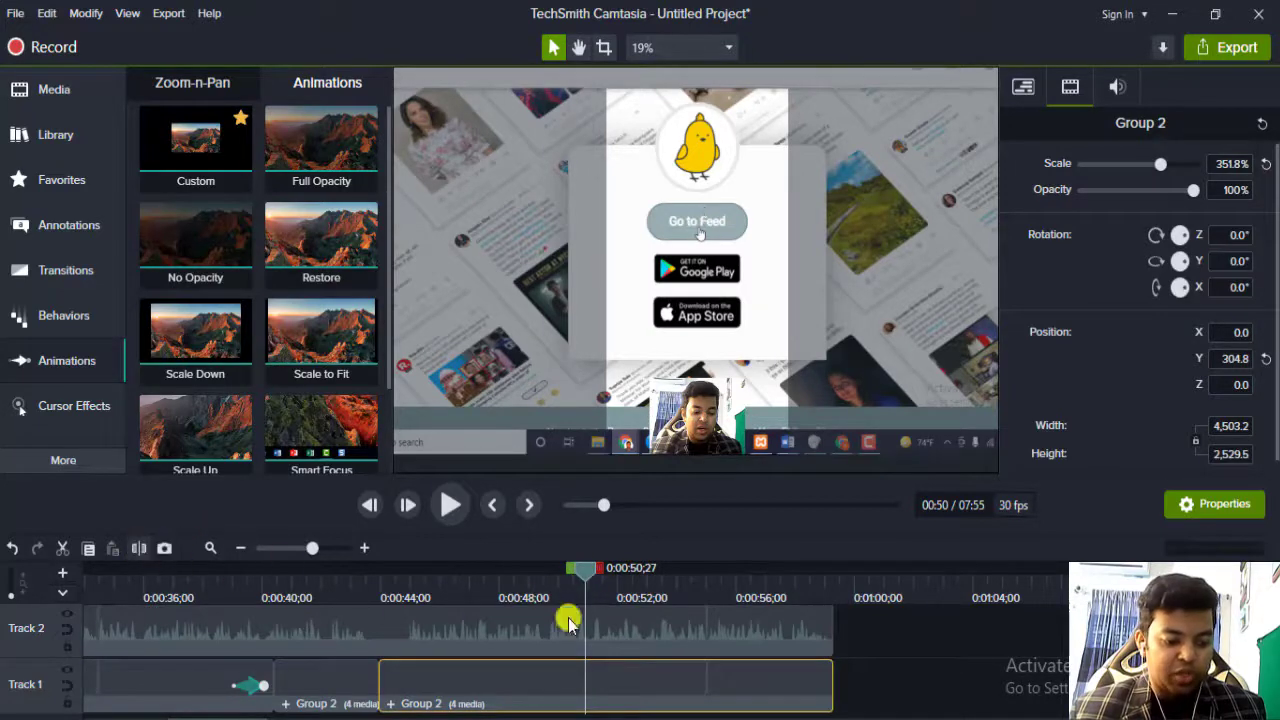
key(s)
Shrink the Group 2 segment after the new split to about 220% and centre it at X 0 so the language dialog fits the frame.
drag(591, 572, 617, 573)
click(890, 167)
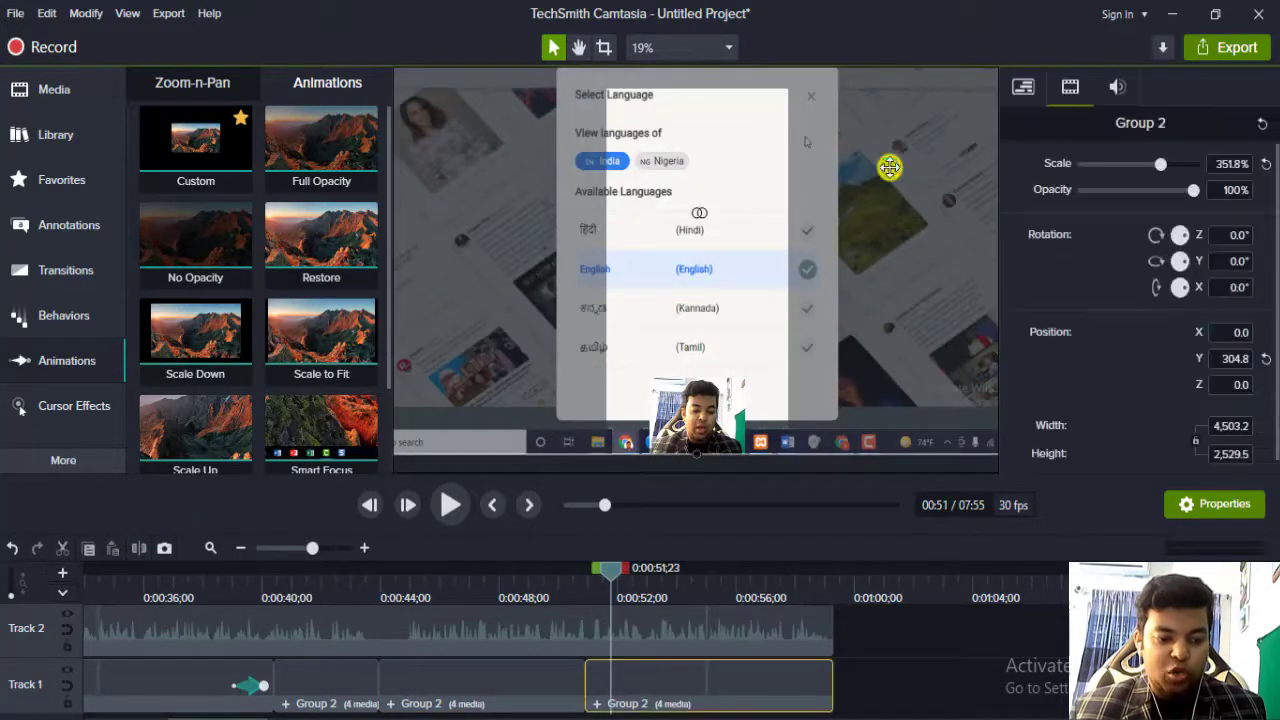
scroll(813, 352, down, 1)
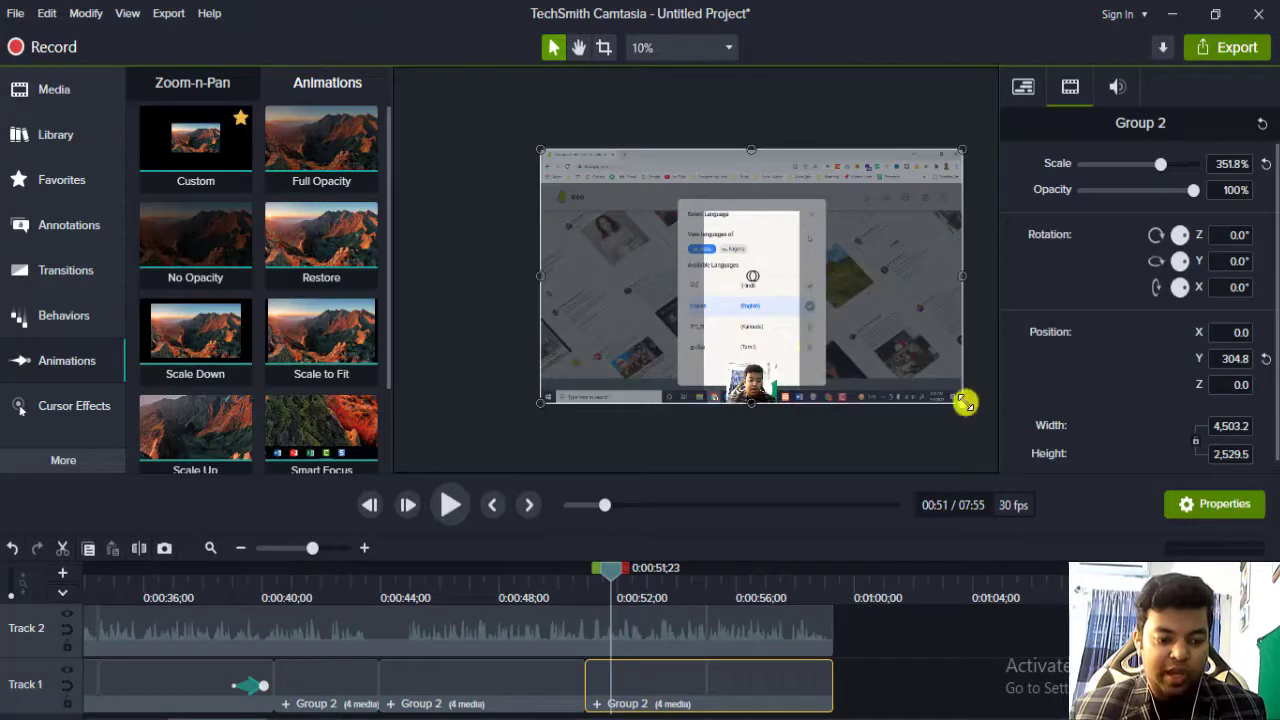
drag(928, 398, 805, 336)
drag(840, 295, 888, 340)
scroll(888, 340, up, 2)
scroll(888, 340, down, 2)
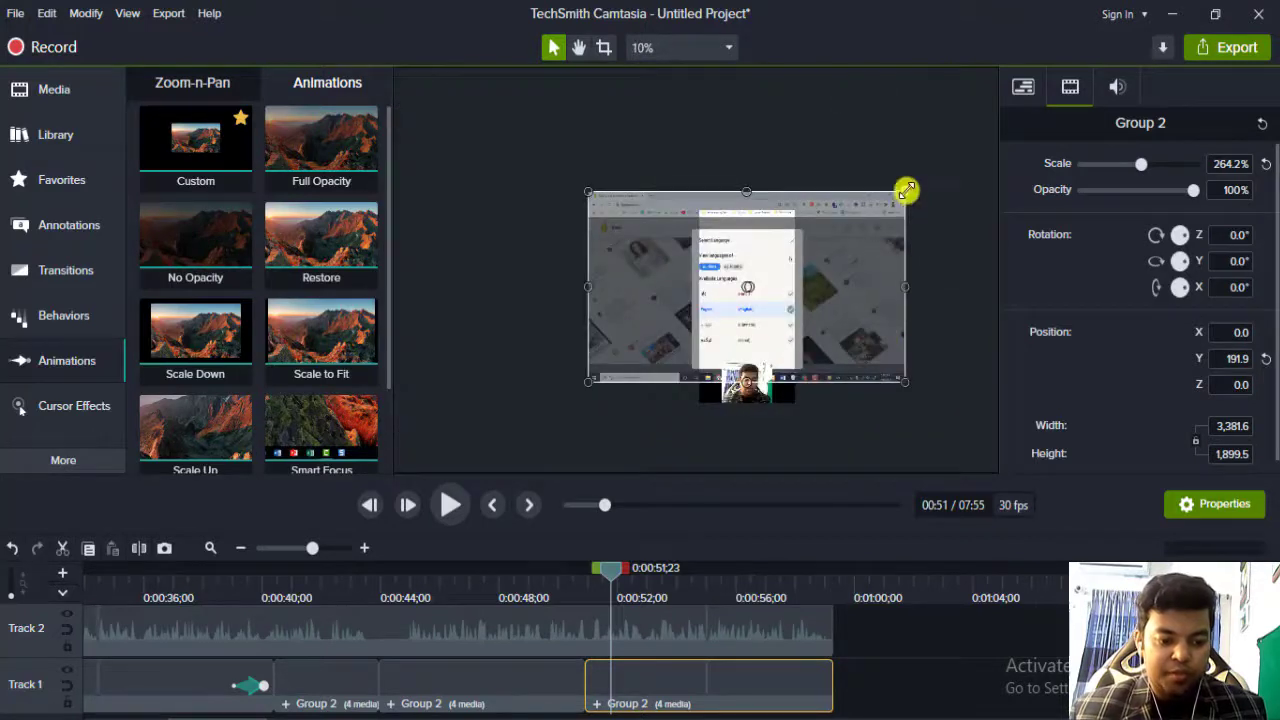
drag(903, 191, 851, 224)
drag(837, 277, 863, 277)
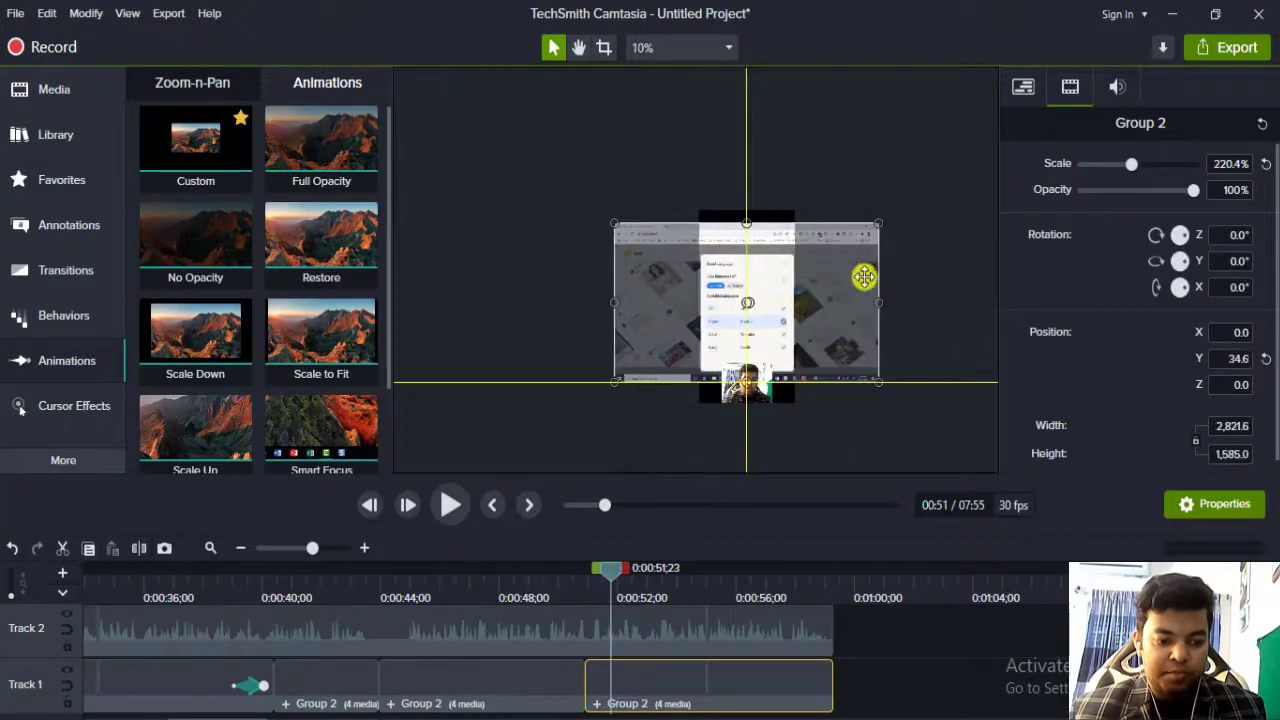
Stretch the last Group 2 segment vertically to a height of 1,920 so it fills the frame at Y 0.
drag(749, 225, 749, 210)
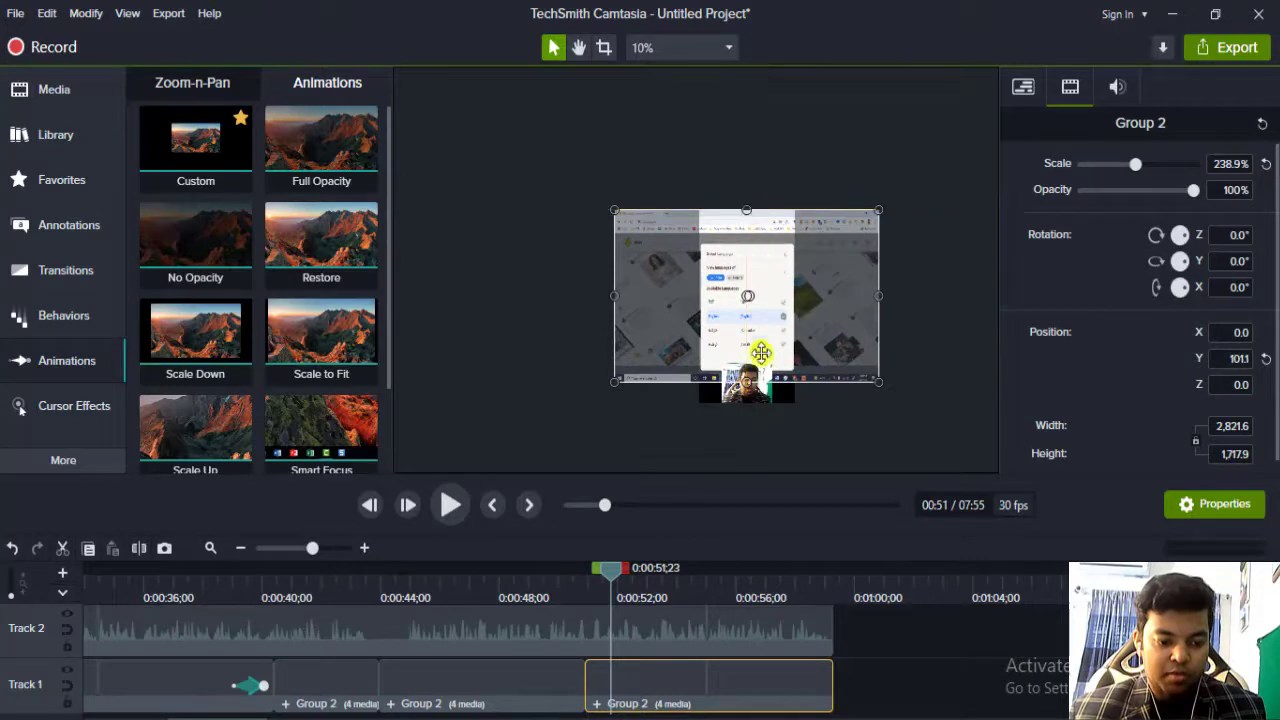
drag(749, 378, 753, 394)
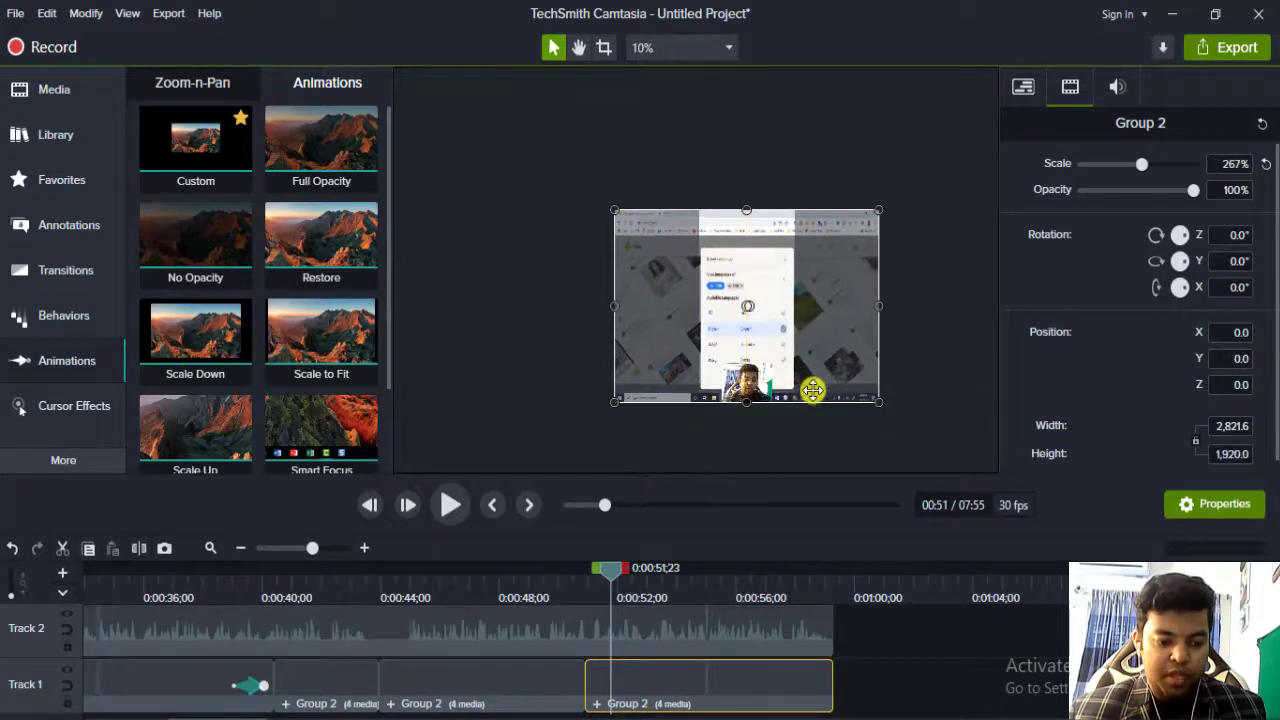
scroll(868, 425, up, 3)
scroll(868, 425, down, 3)
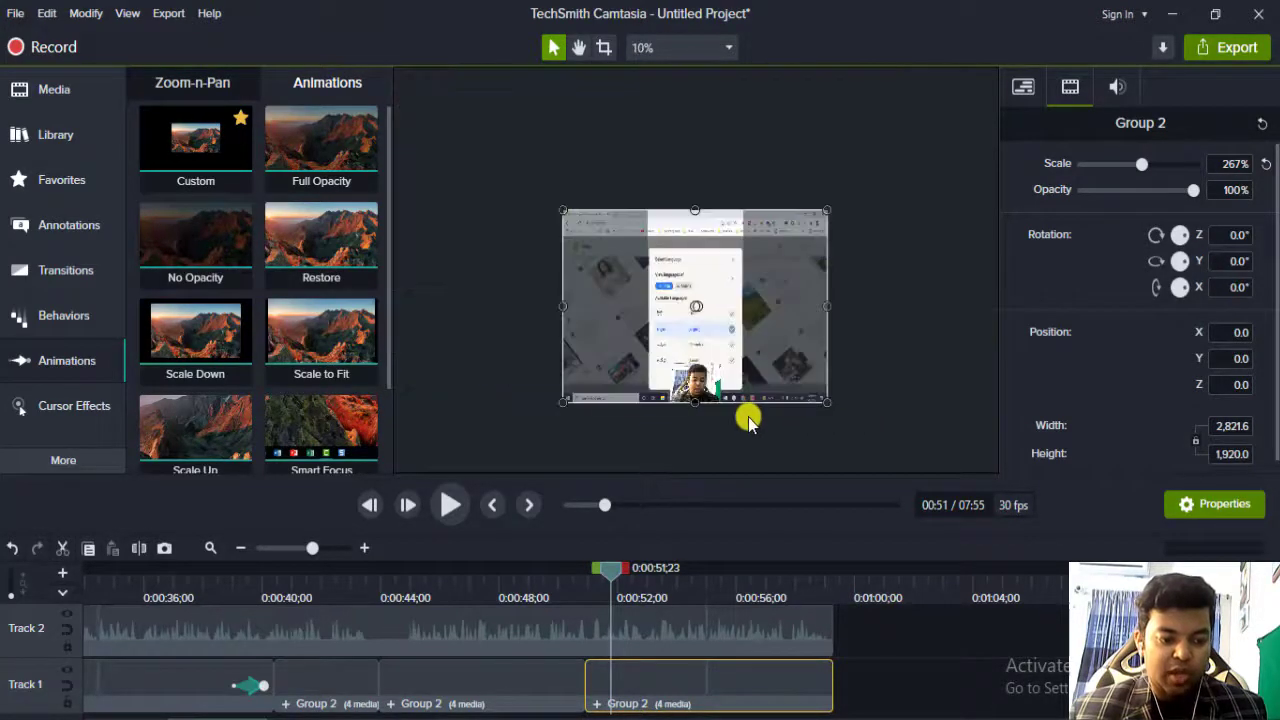
Examine the language dialog's framing up close and play the last segment through to the end of the clips at about 0:59.
scroll(748, 420, up, 2)
scroll(748, 423, down, 2)
scroll(717, 427, up, 2)
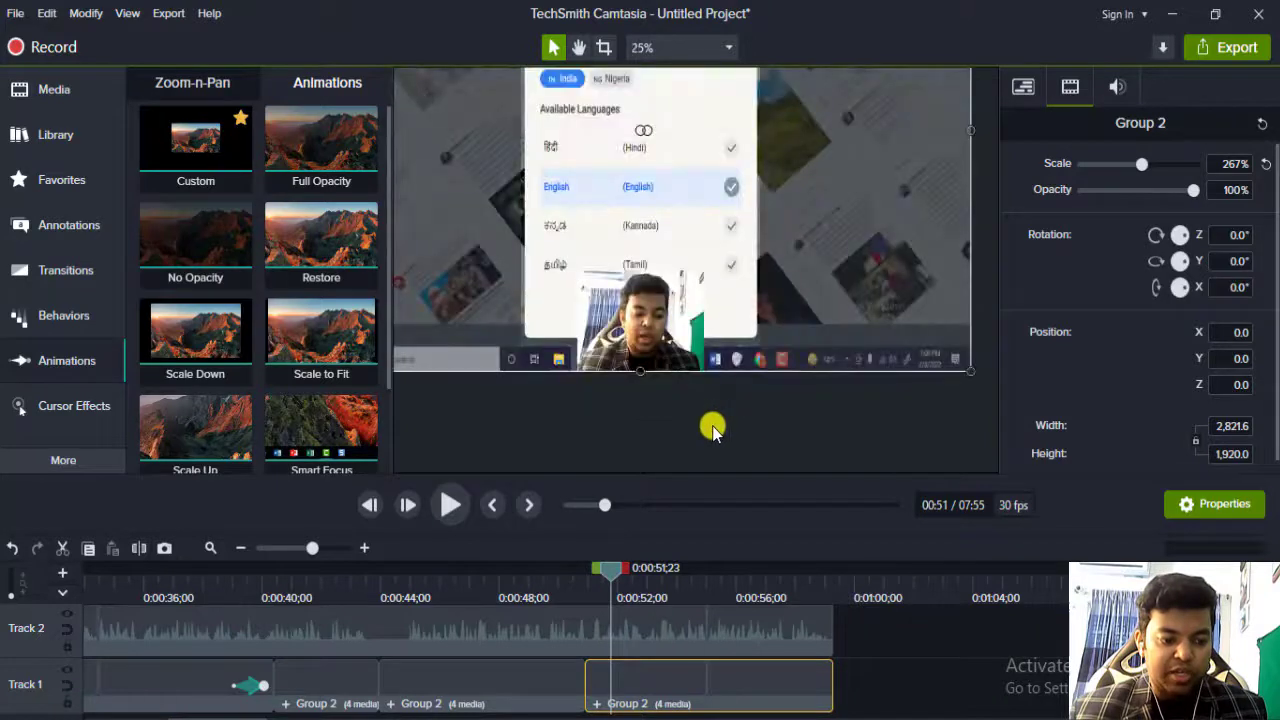
click(578, 47)
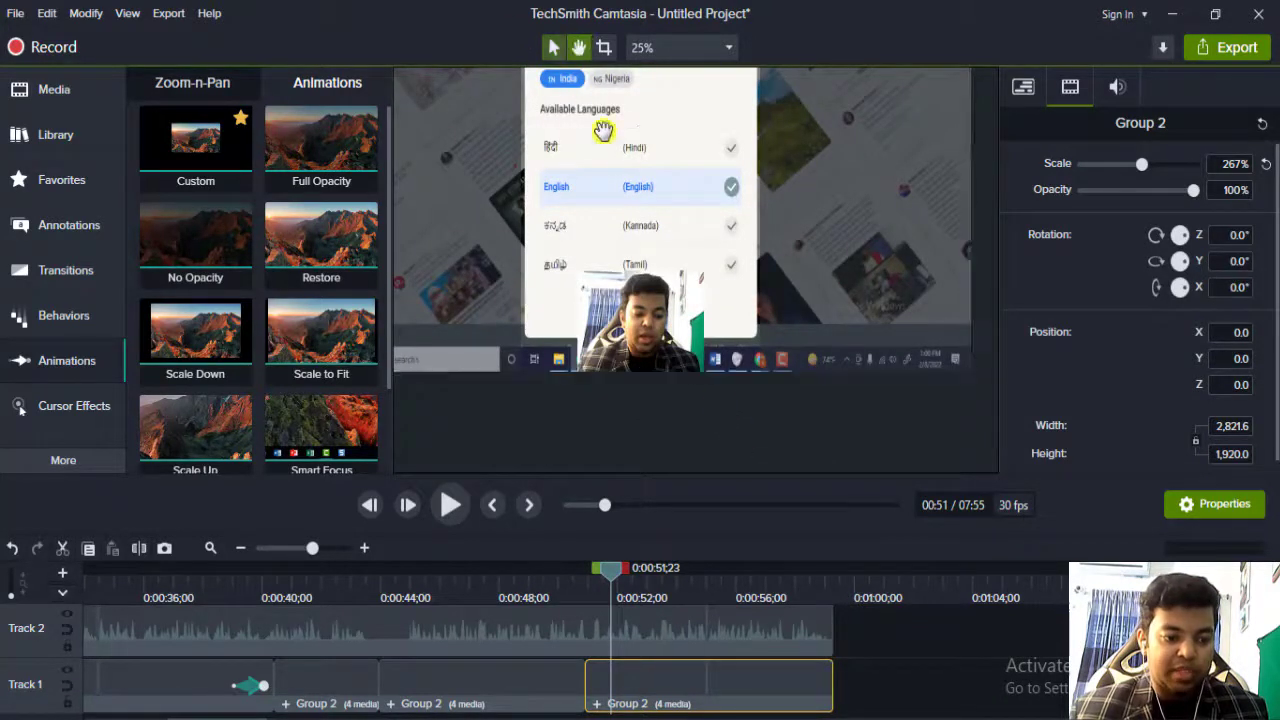
drag(624, 156, 675, 243)
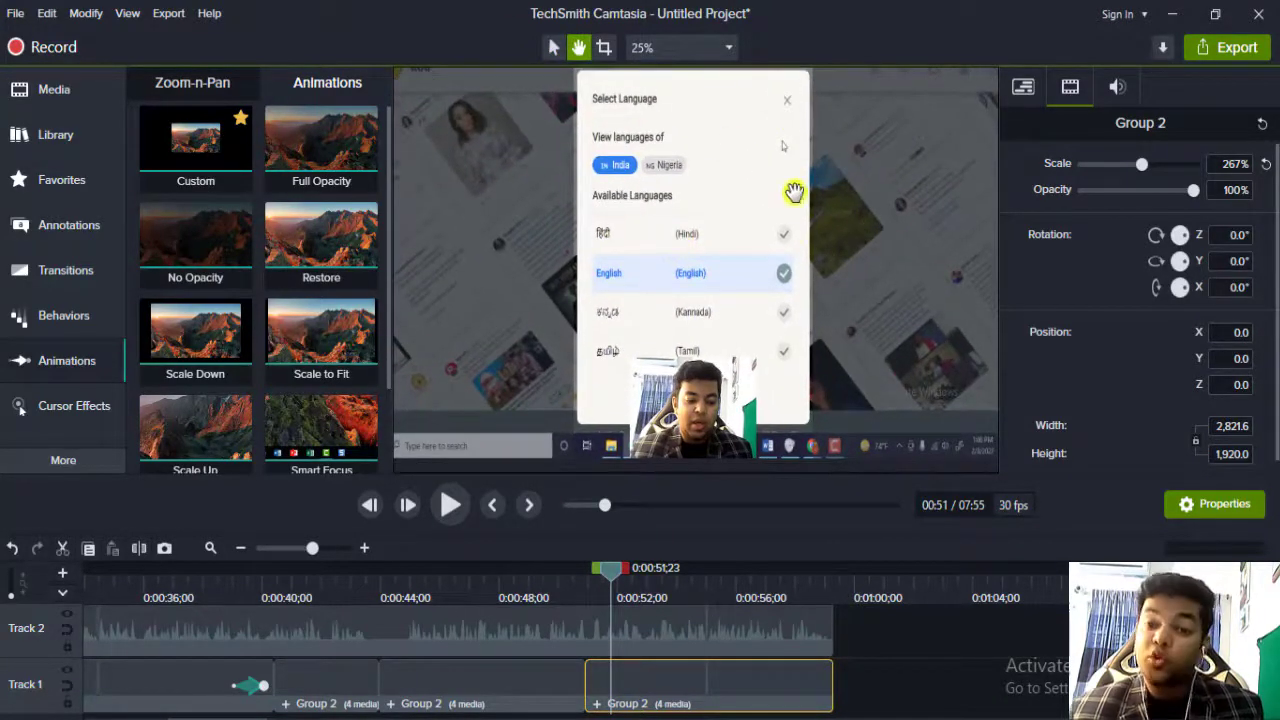
click(448, 505)
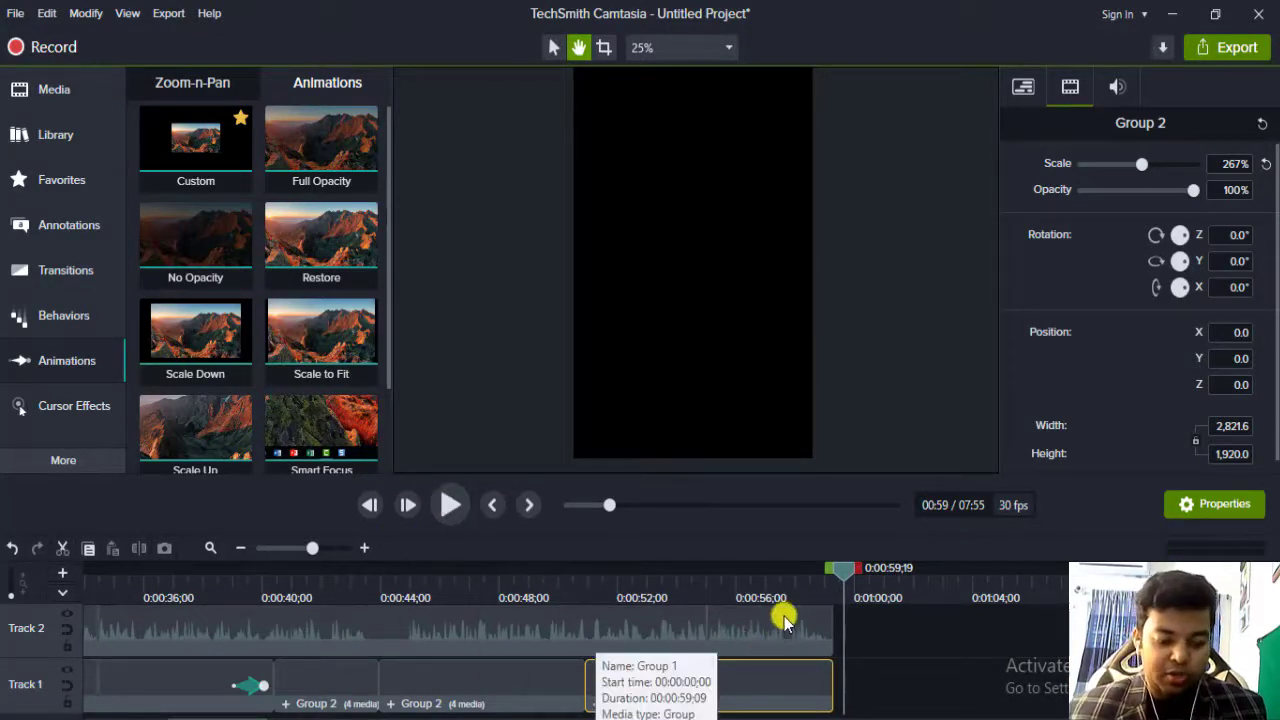
click(834, 578)
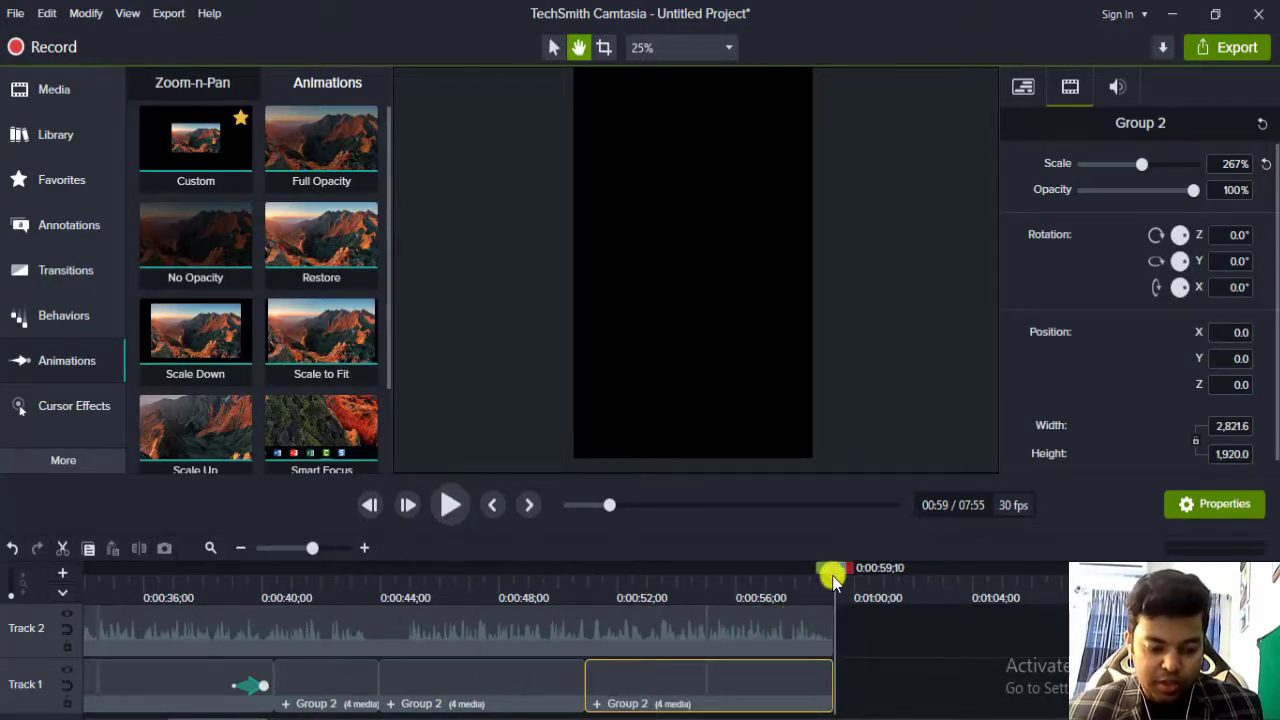
click(832, 579)
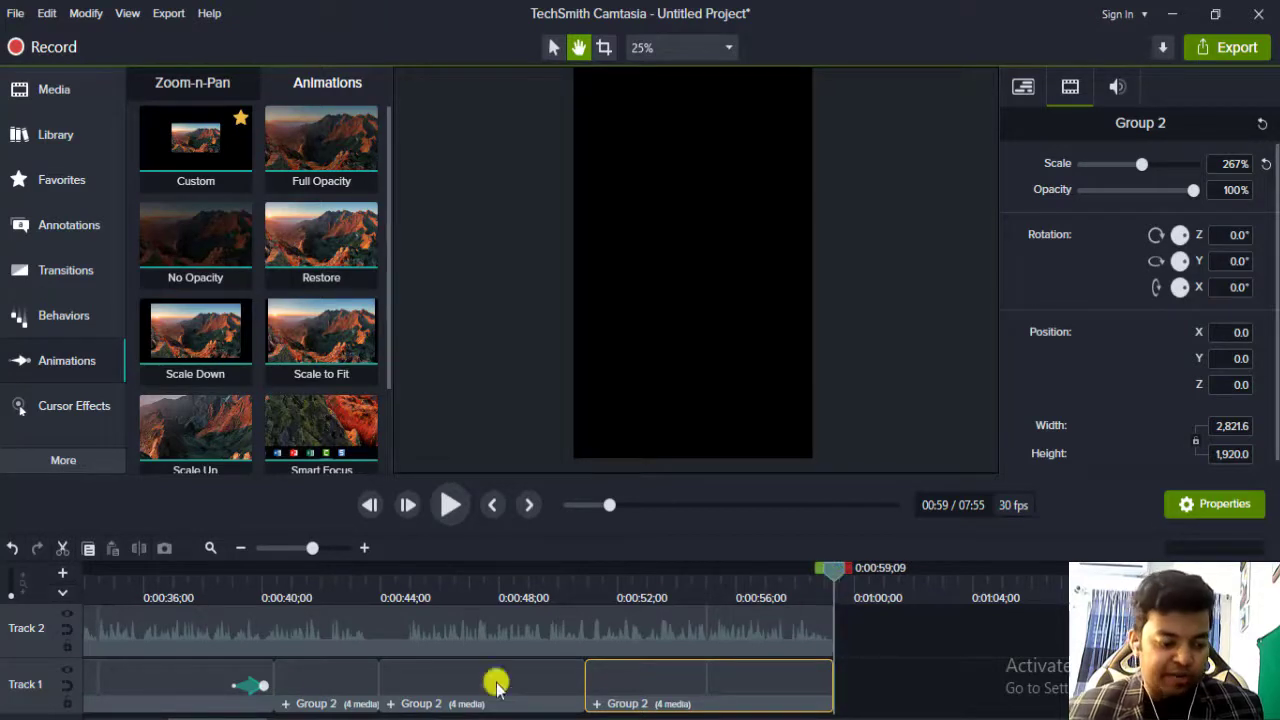
scroll(286, 697, down, 5)
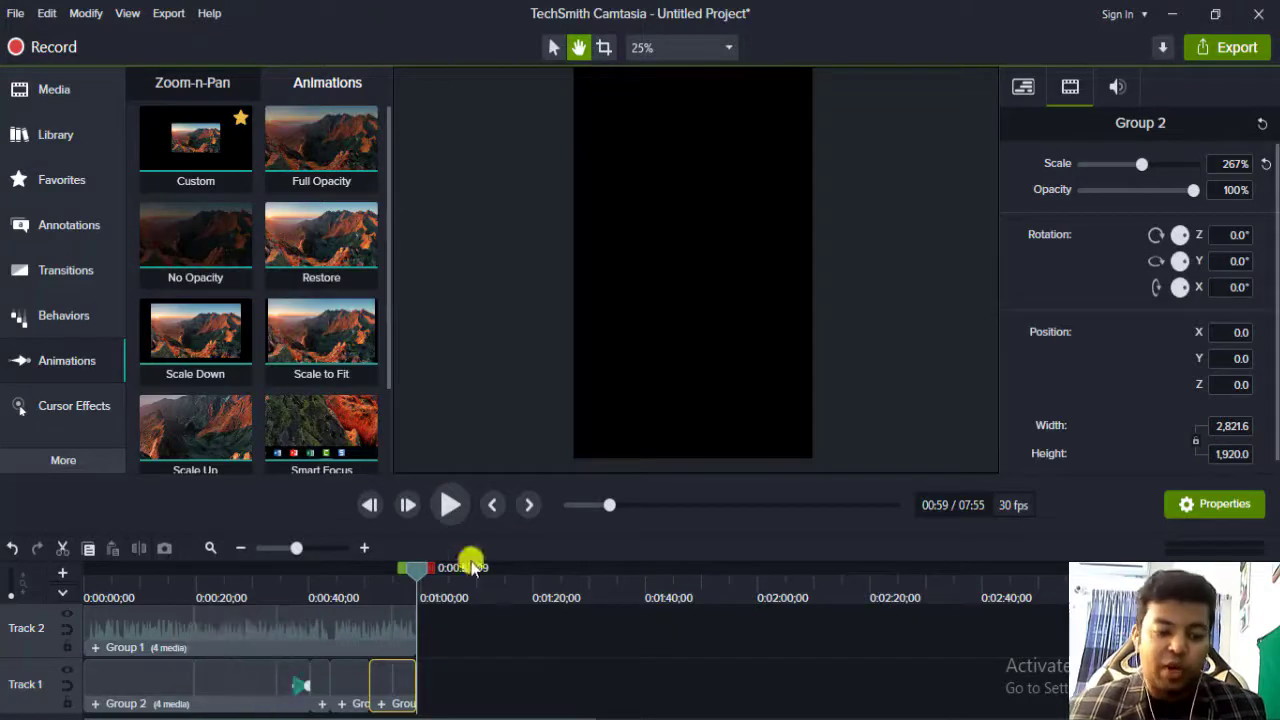
Start a local file export and choose the MP4 only (up to 1080p) preset.
click(1232, 50)
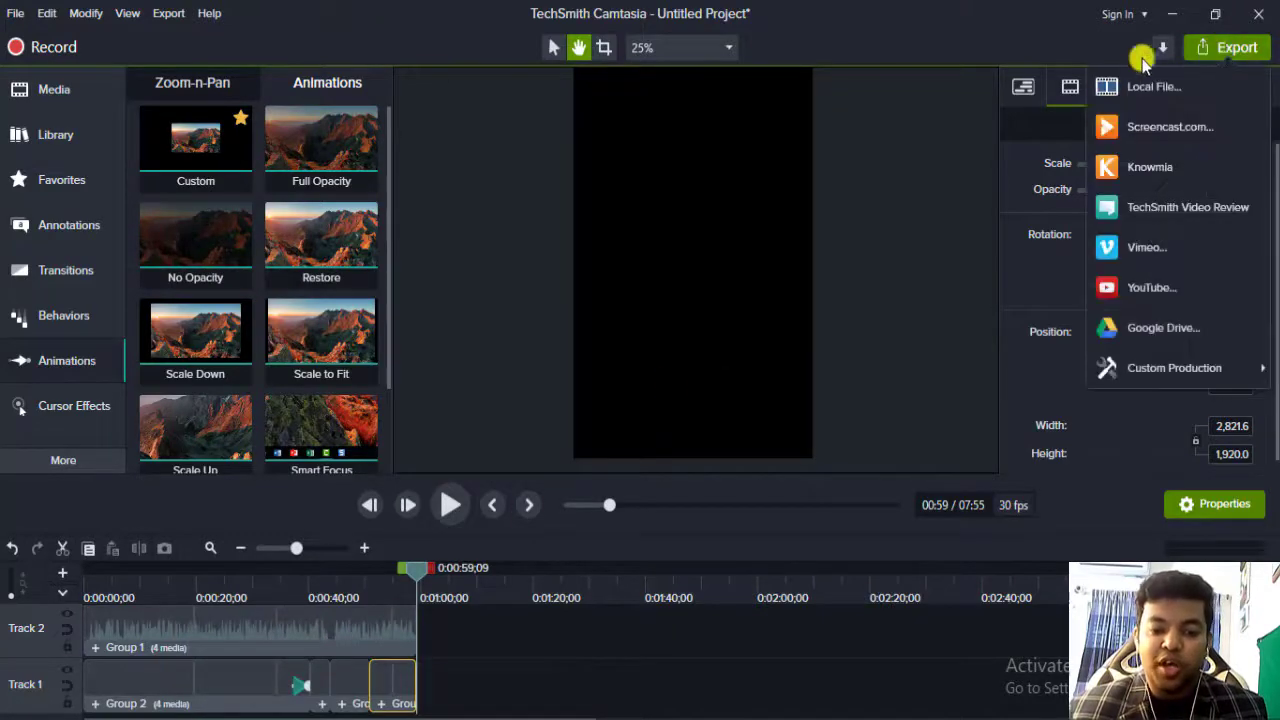
click(1195, 87)
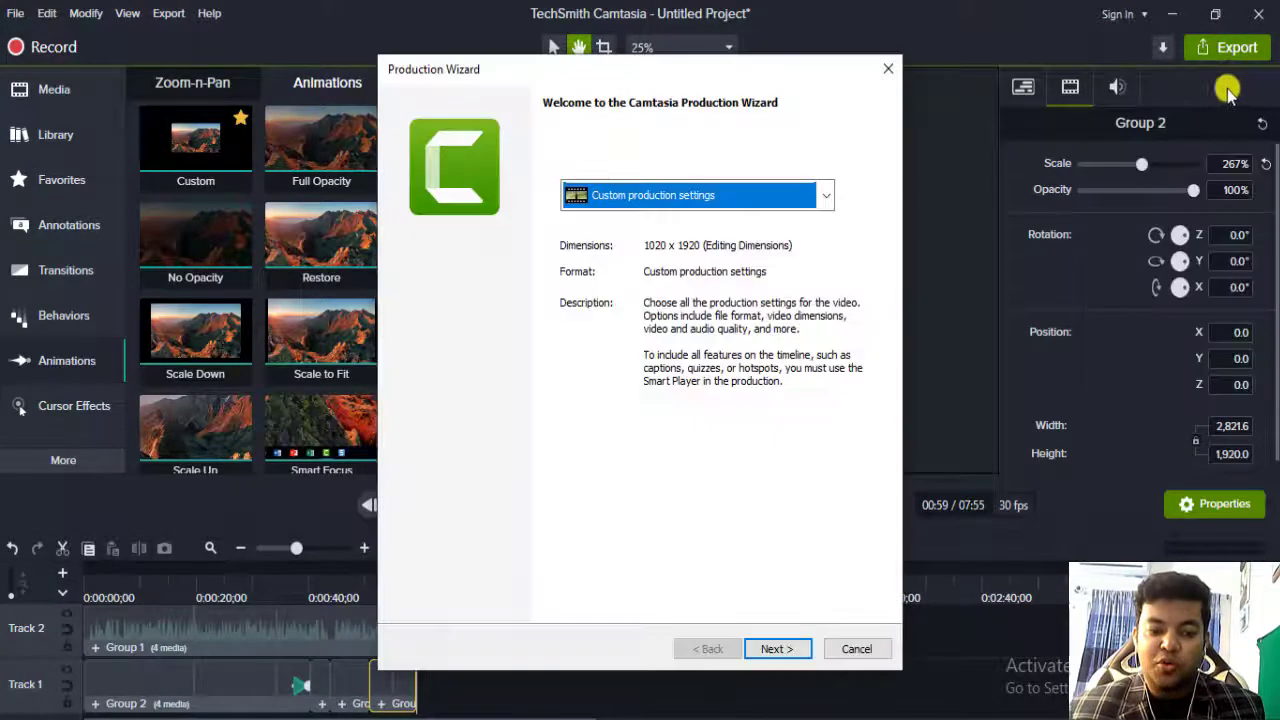
click(826, 195)
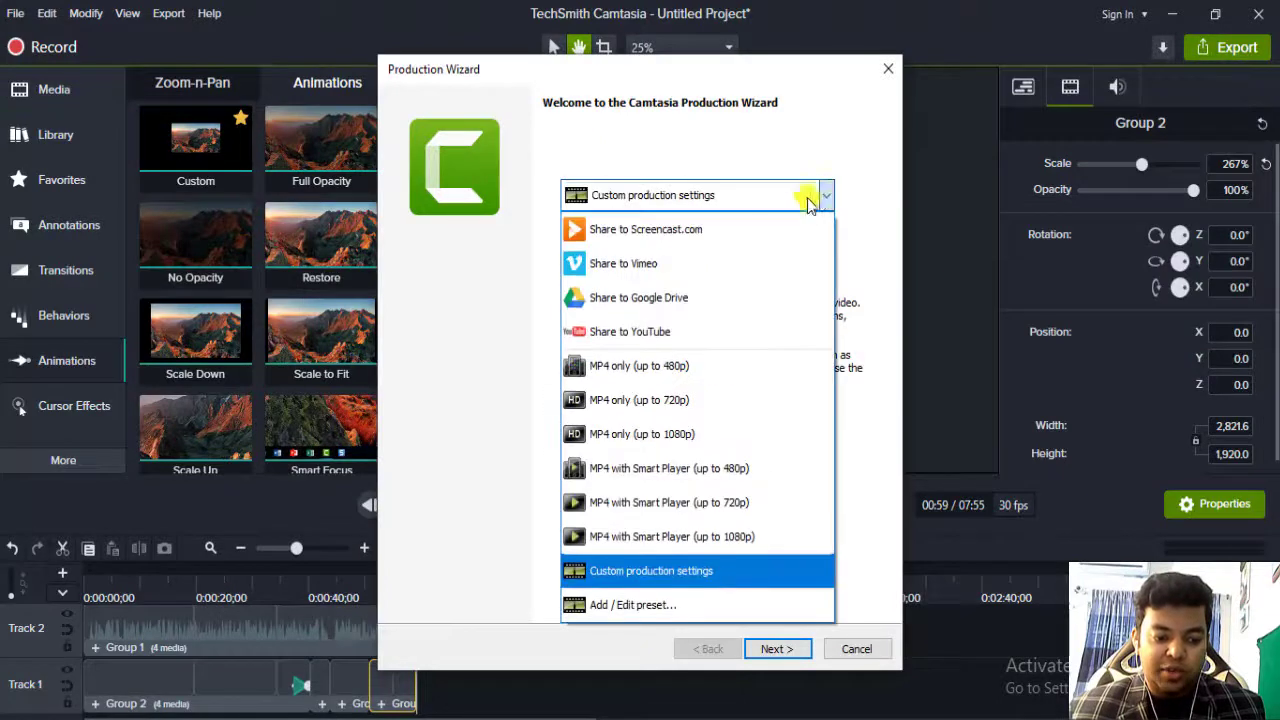
click(670, 440)
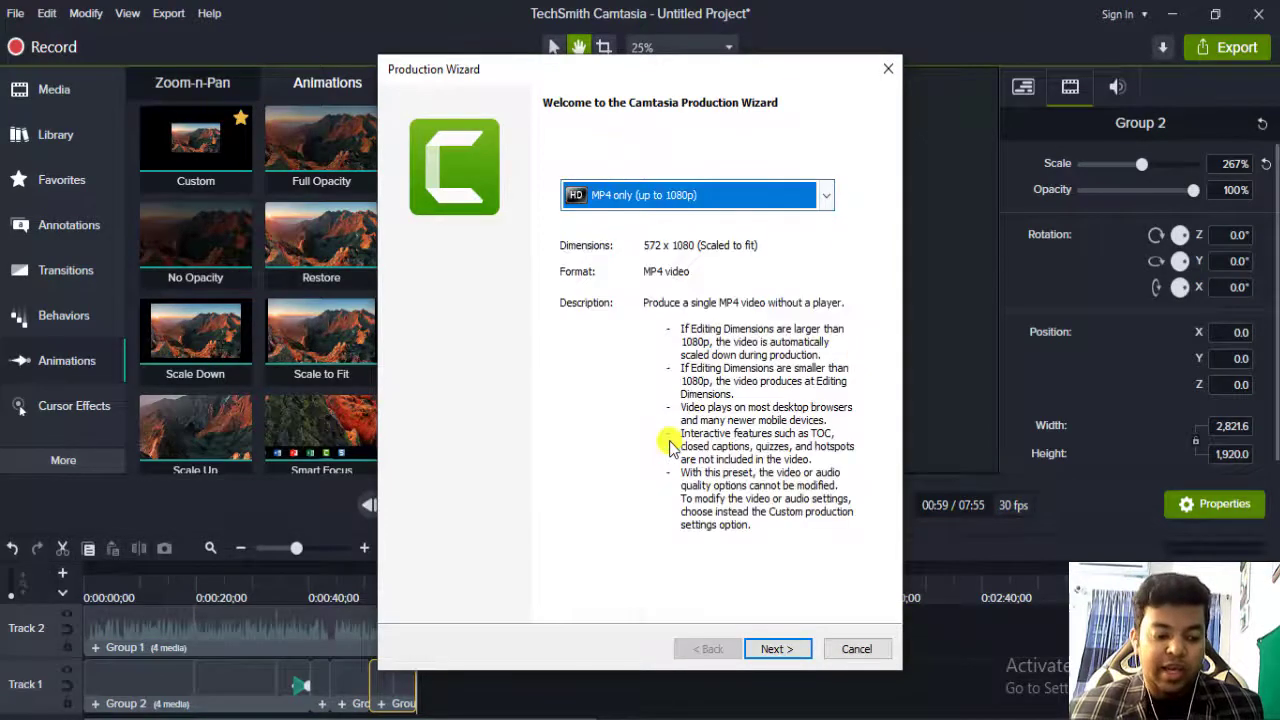
Continue to the export's file name and folder settings, browse for a save location, and close the export without producing the video.
click(777, 649)
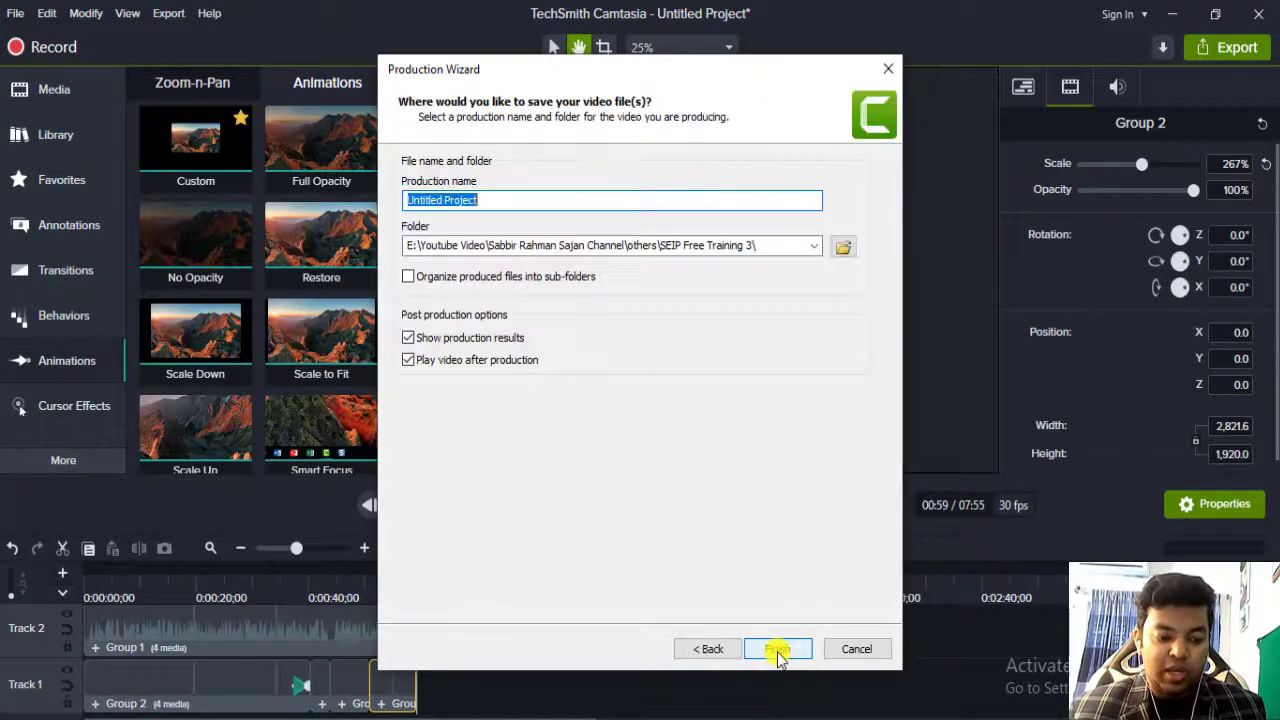
click(843, 247)
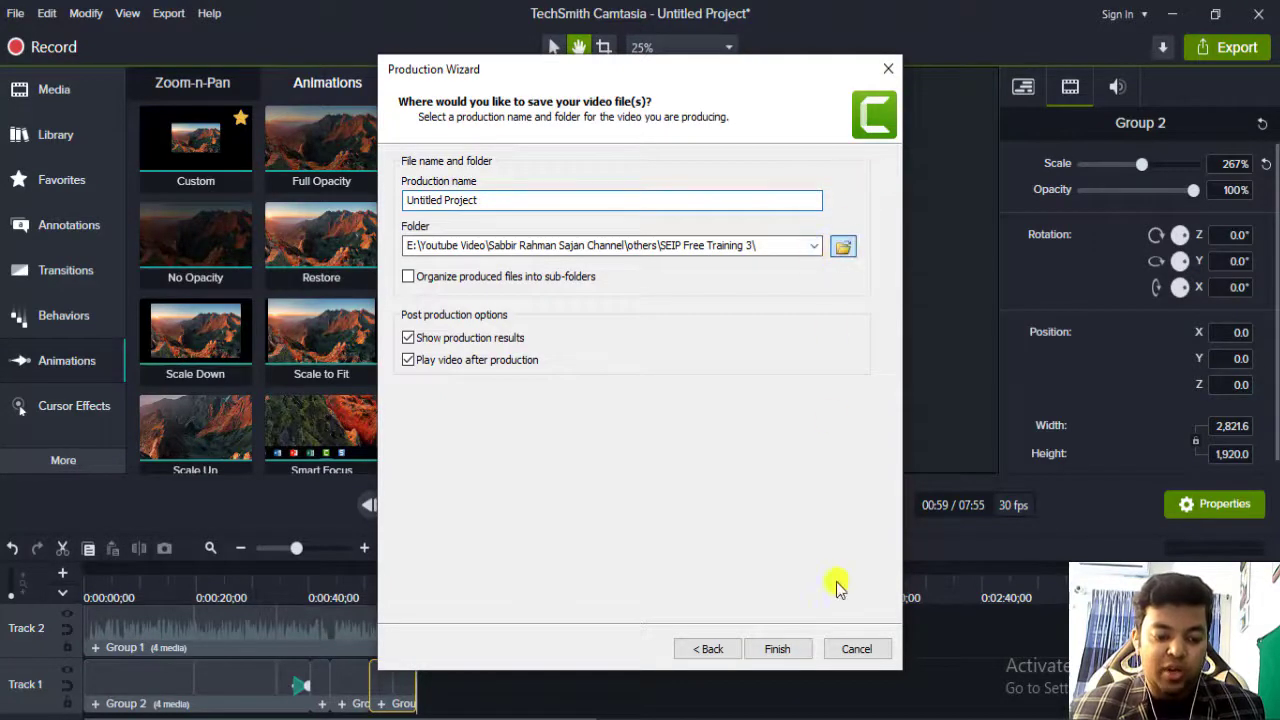
click(777, 649)
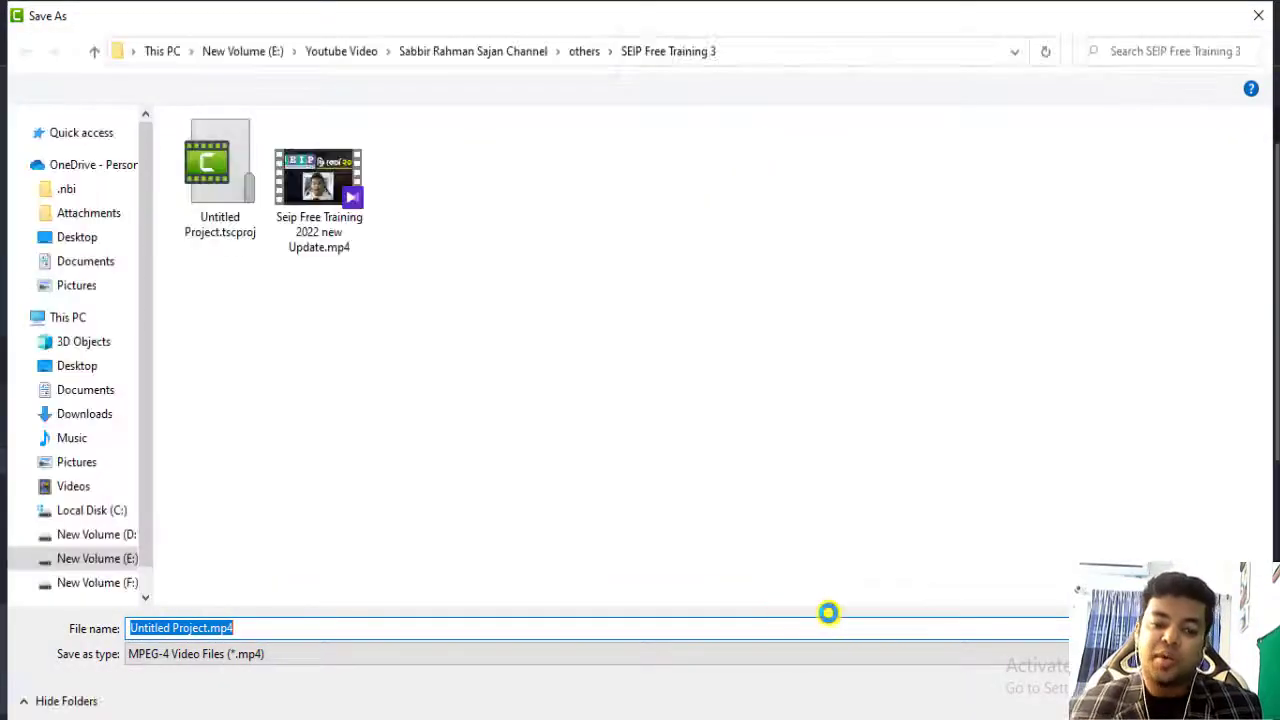
click(1254, 16)
click(890, 64)
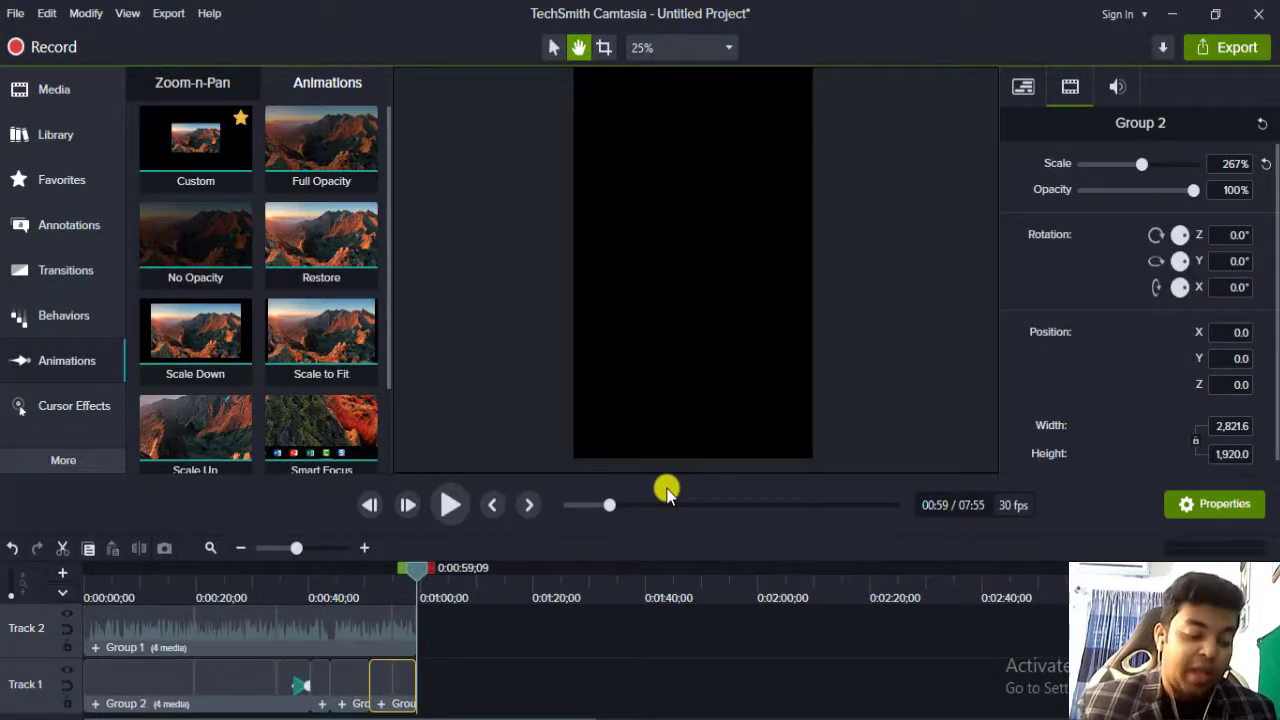
Scrub back to about 0:42 to review the repositioned search results in the vertical frame.
scroll(424, 674, down, 3)
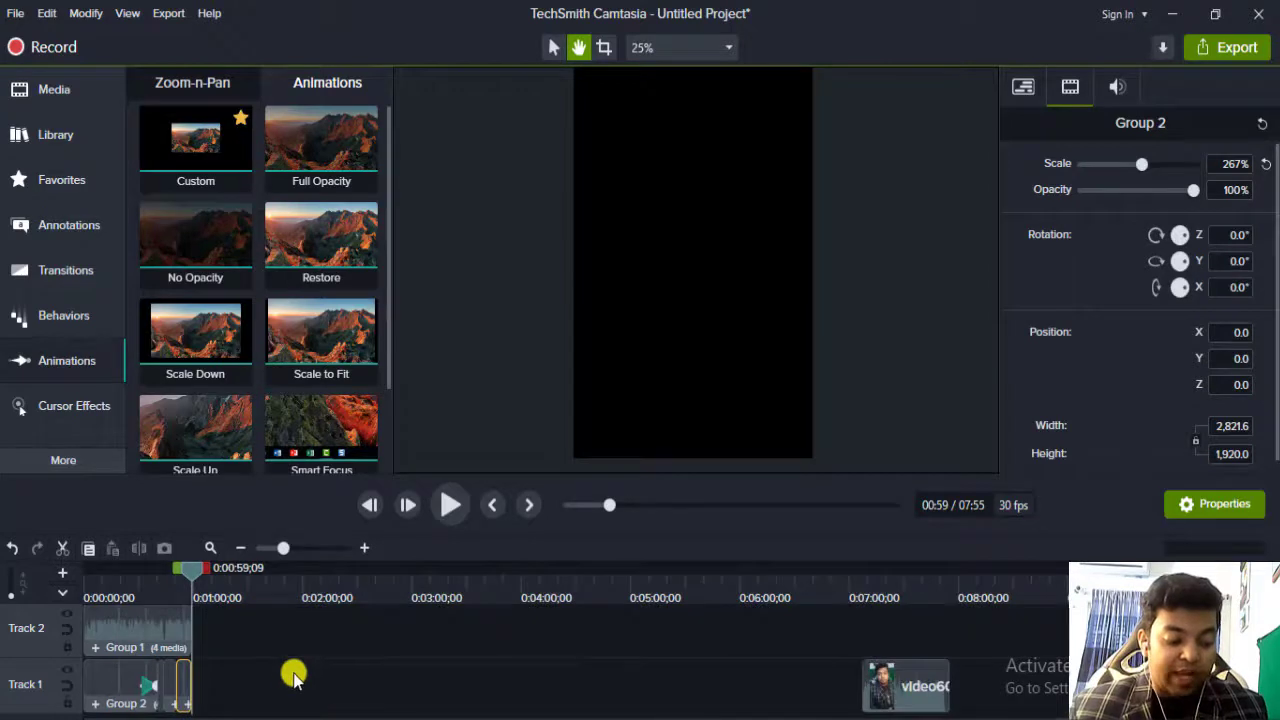
scroll(293, 676, up, 2)
drag(214, 569, 168, 572)
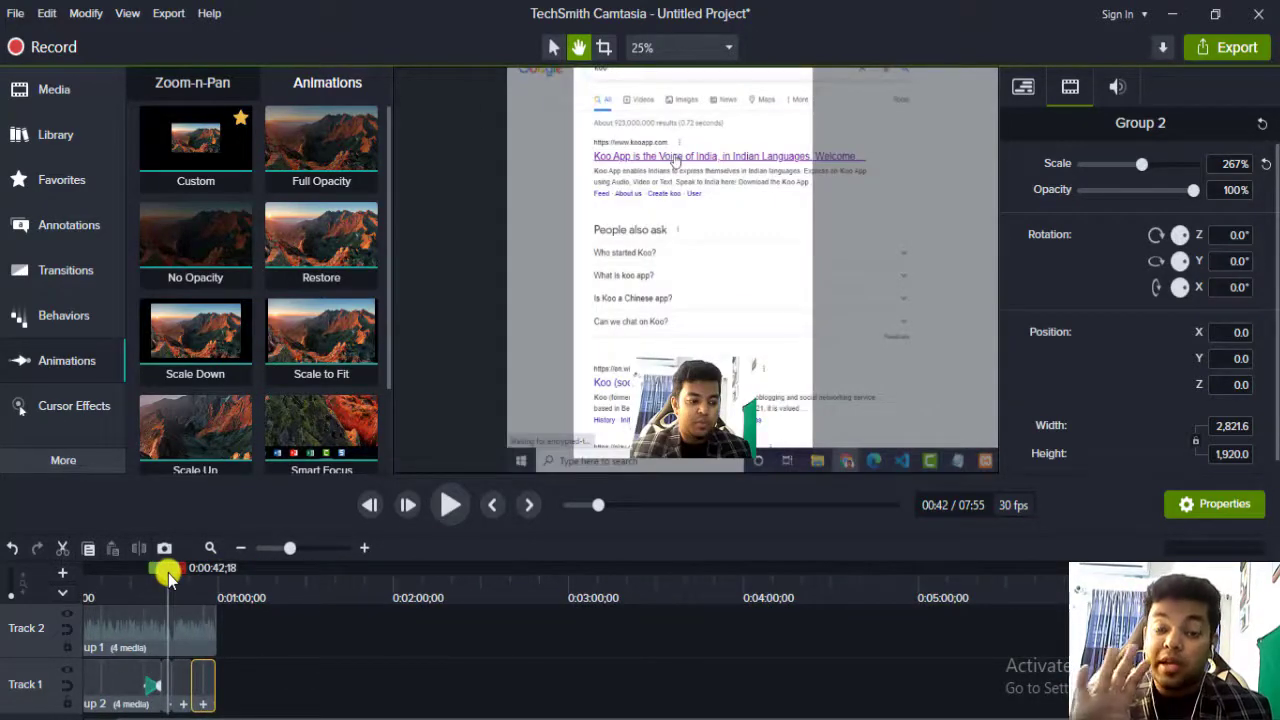
Place the portrait video from the Media Bin onto the canvas at about 1:34, past the end of the existing clips.
drag(171, 573, 320, 577)
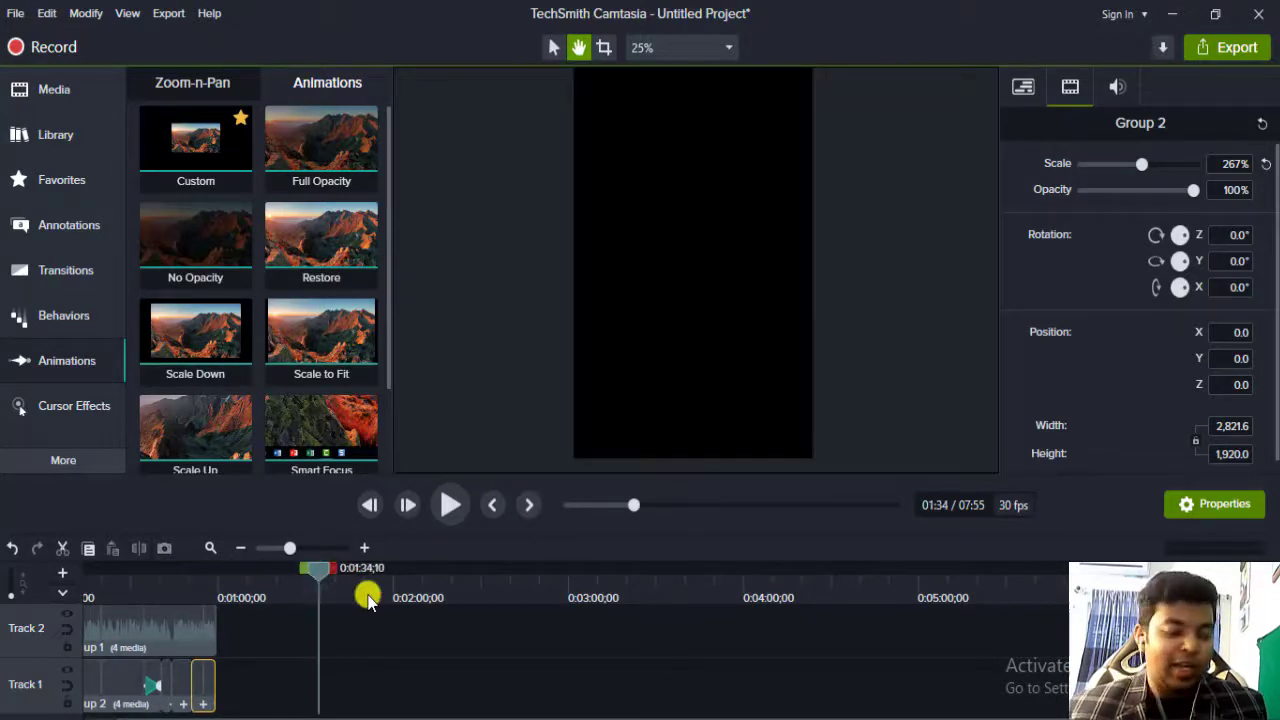
click(54, 92)
click(200, 355)
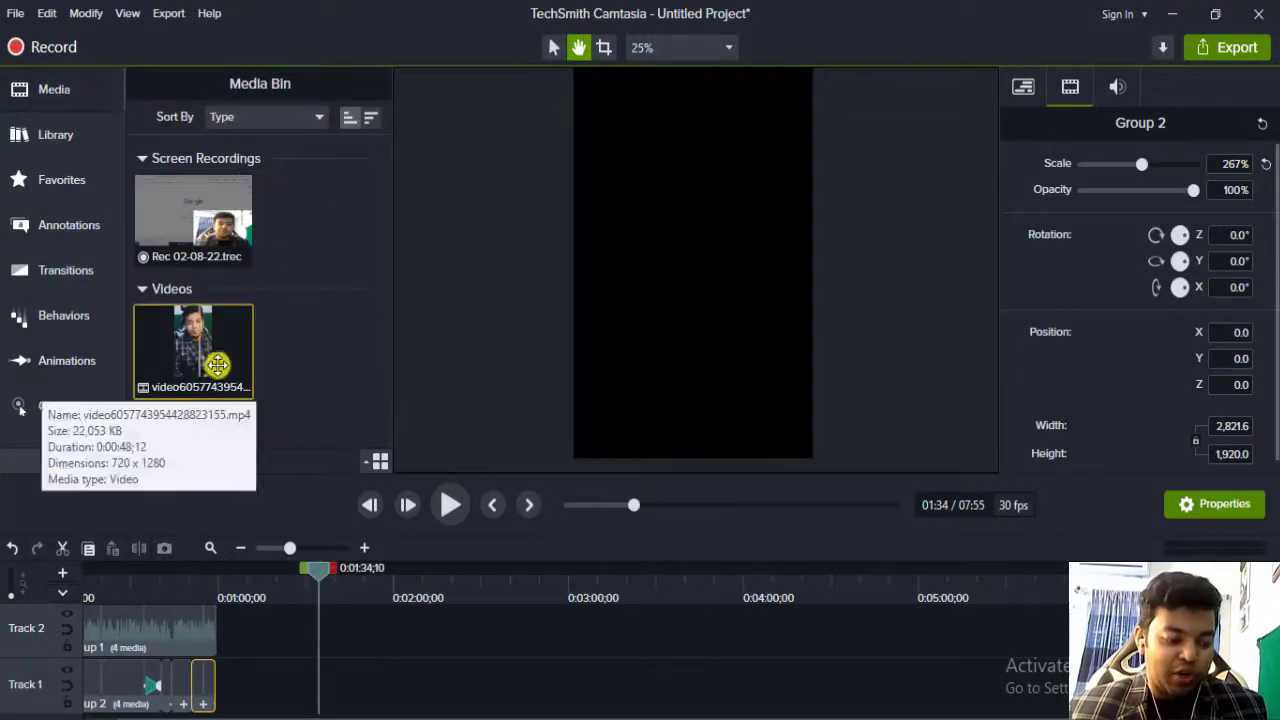
drag(283, 344, 671, 240)
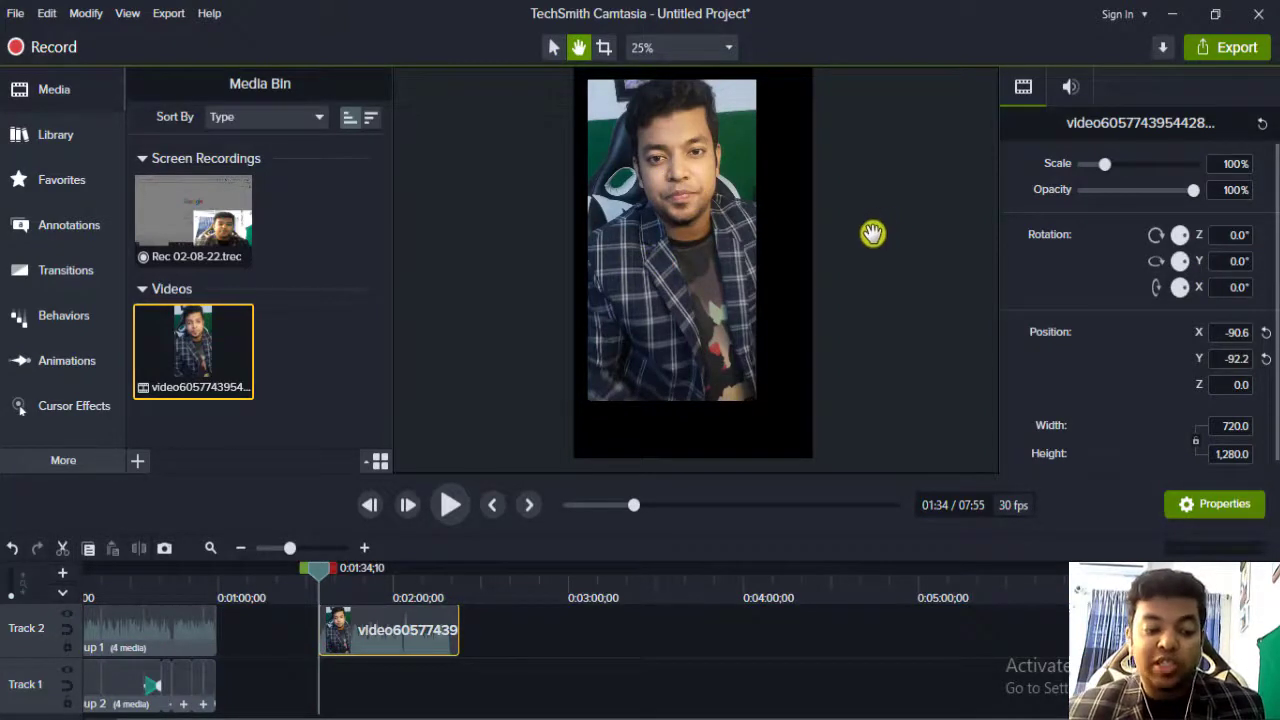
Align the portrait video with the canvas, enlarge it to about 141.7% to fill the frame's width, and play it briefly.
mouse_move(711, 257)
mouse_down()
mouse_move(723, 271)
mouse_move(711, 270)
mouse_up()
click(554, 47)
drag(659, 179, 667, 200)
drag(743, 390, 811, 469)
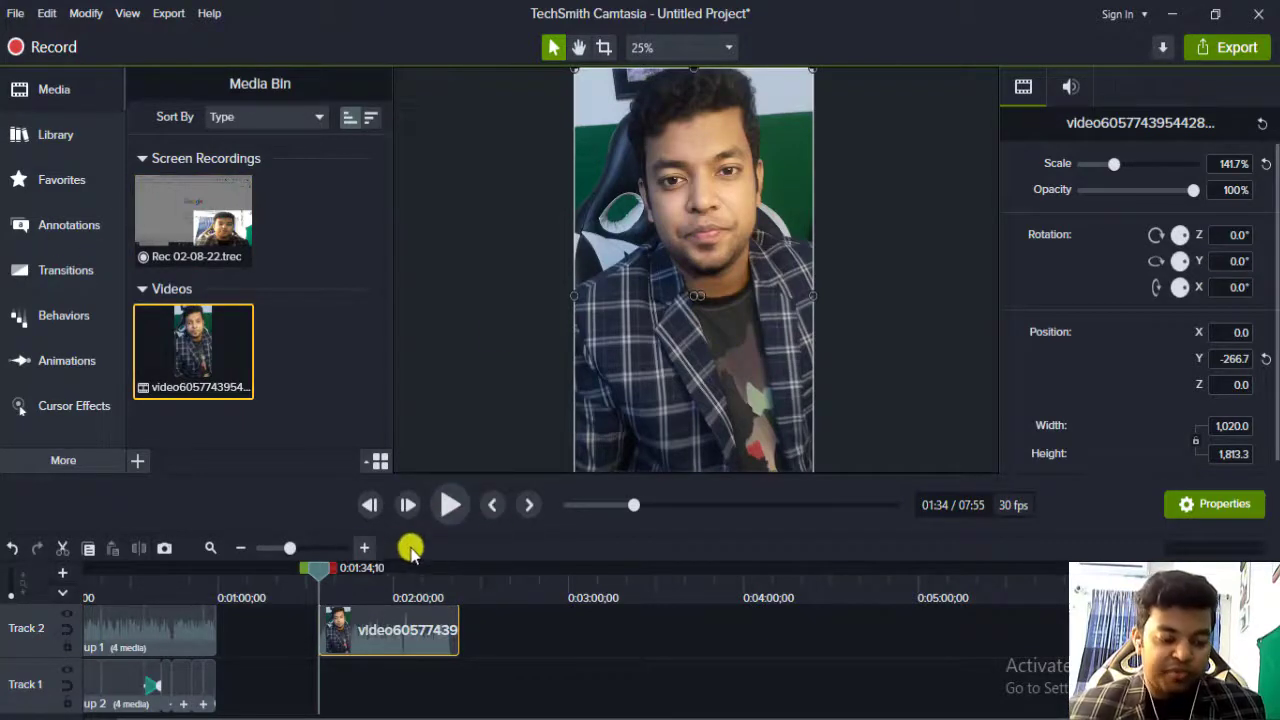
click(452, 505)
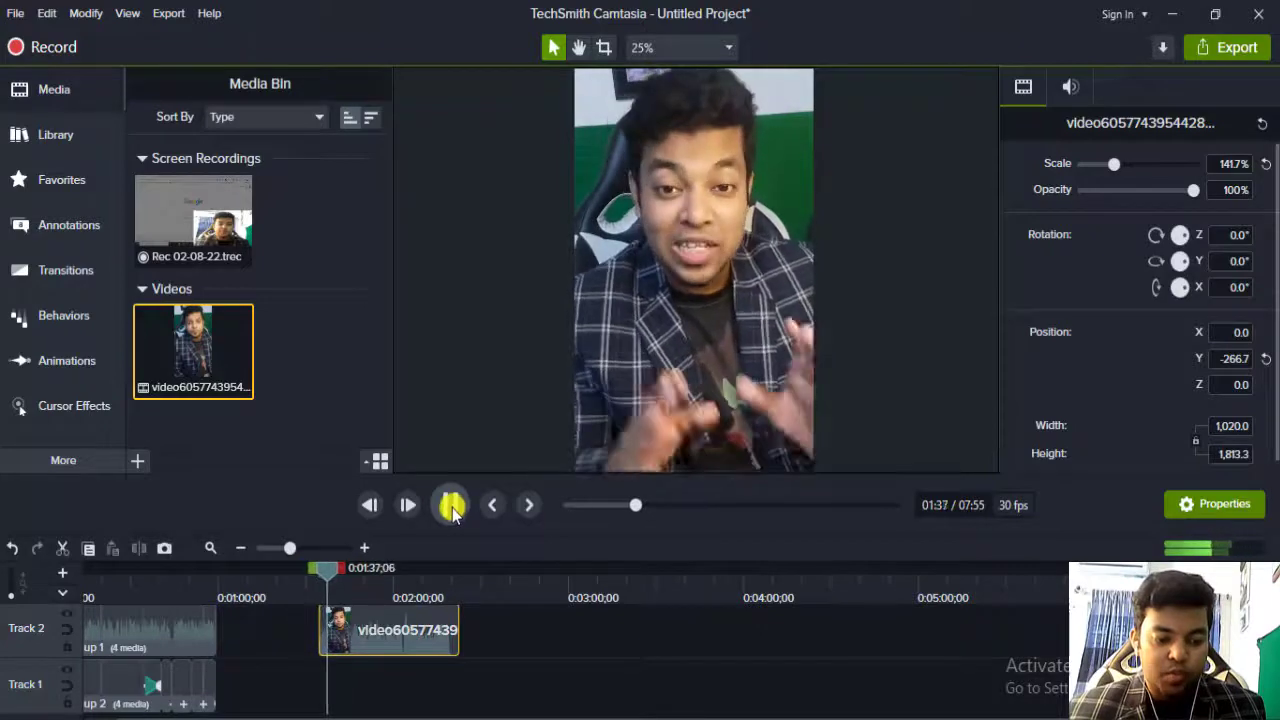
click(452, 505)
Add a white text rectangle callout reading "Daily Tech Update" over the portrait video and widen it so the text fits on one line.
click(24, 325)
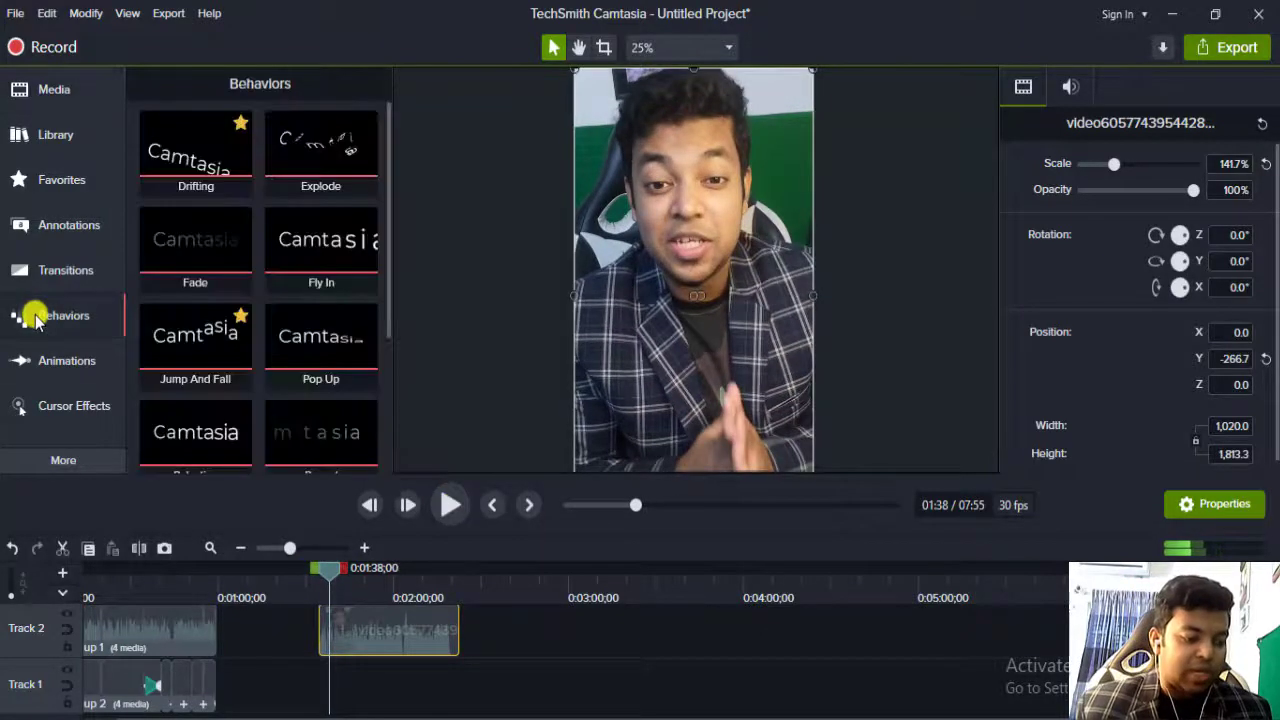
click(48, 358)
click(55, 280)
click(51, 224)
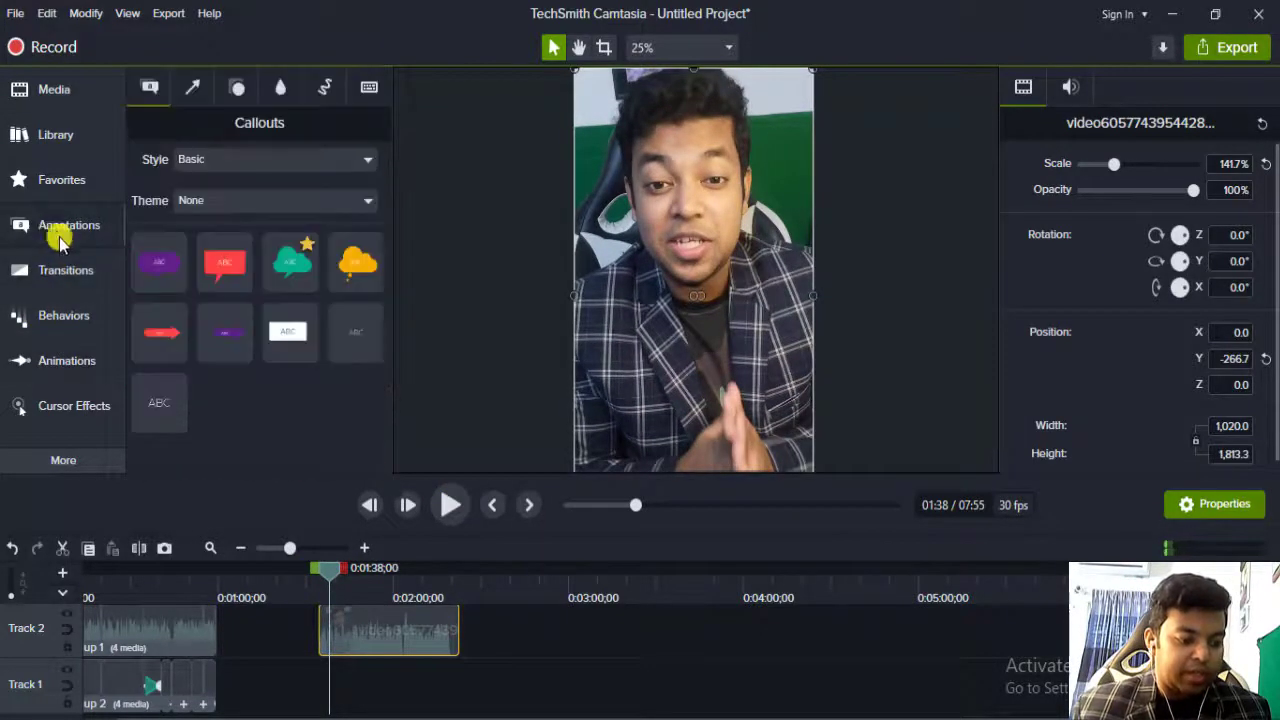
mouse_move(290, 332)
mouse_down()
mouse_move(403, 340)
mouse_move(703, 145)
mouse_move(730, 112)
mouse_up()
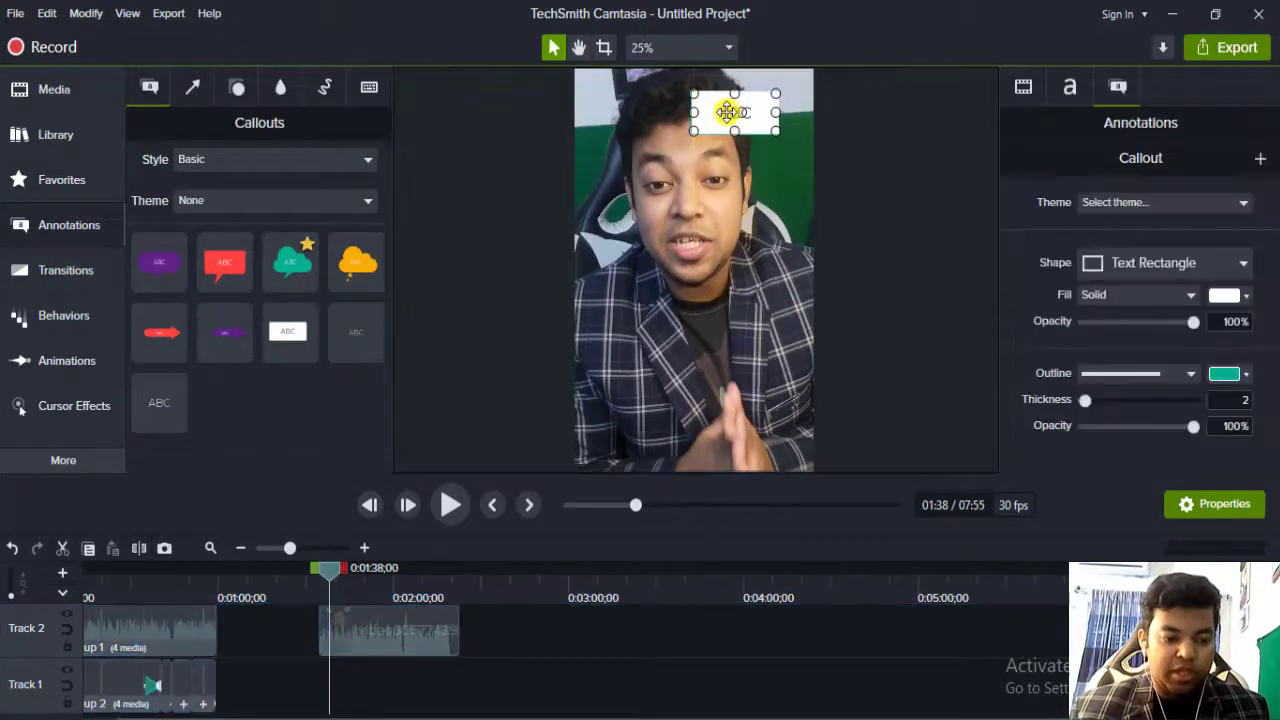
double_click(730, 112)
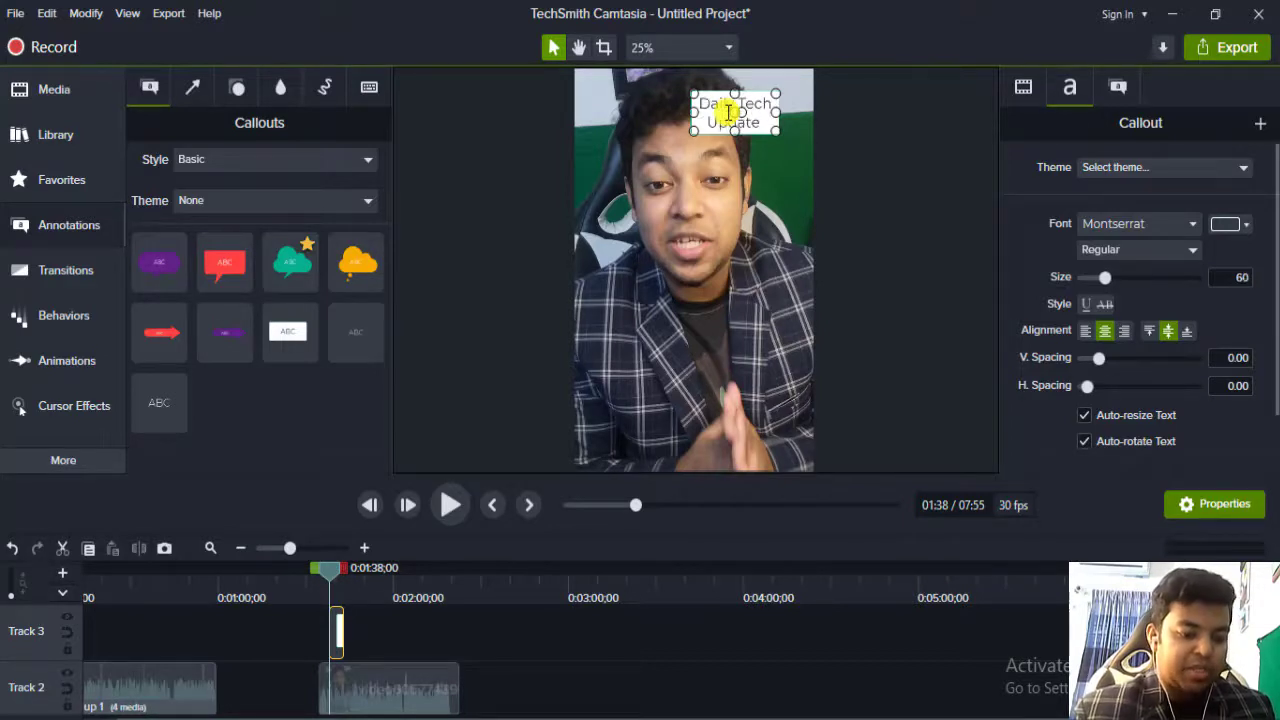
drag(694, 113, 624, 113)
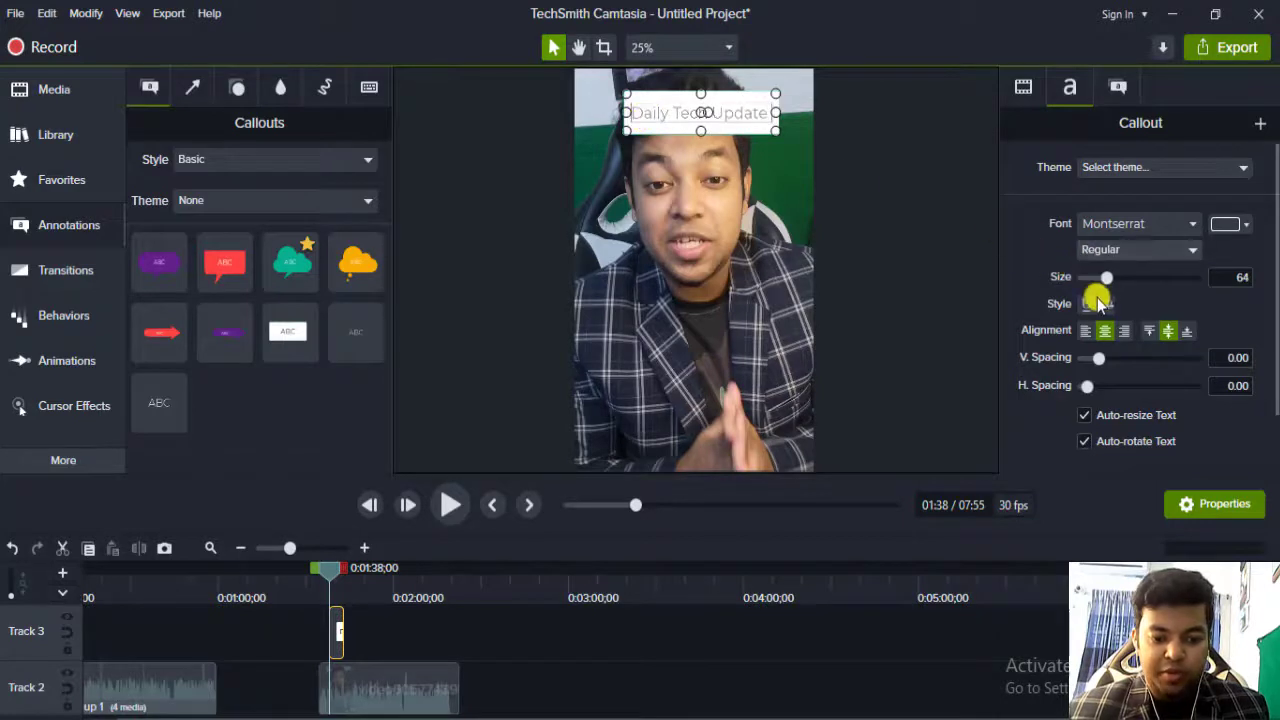
Style the callout with bold Montserrat text in white on a solid blue fill.
click(1128, 250)
click(1117, 317)
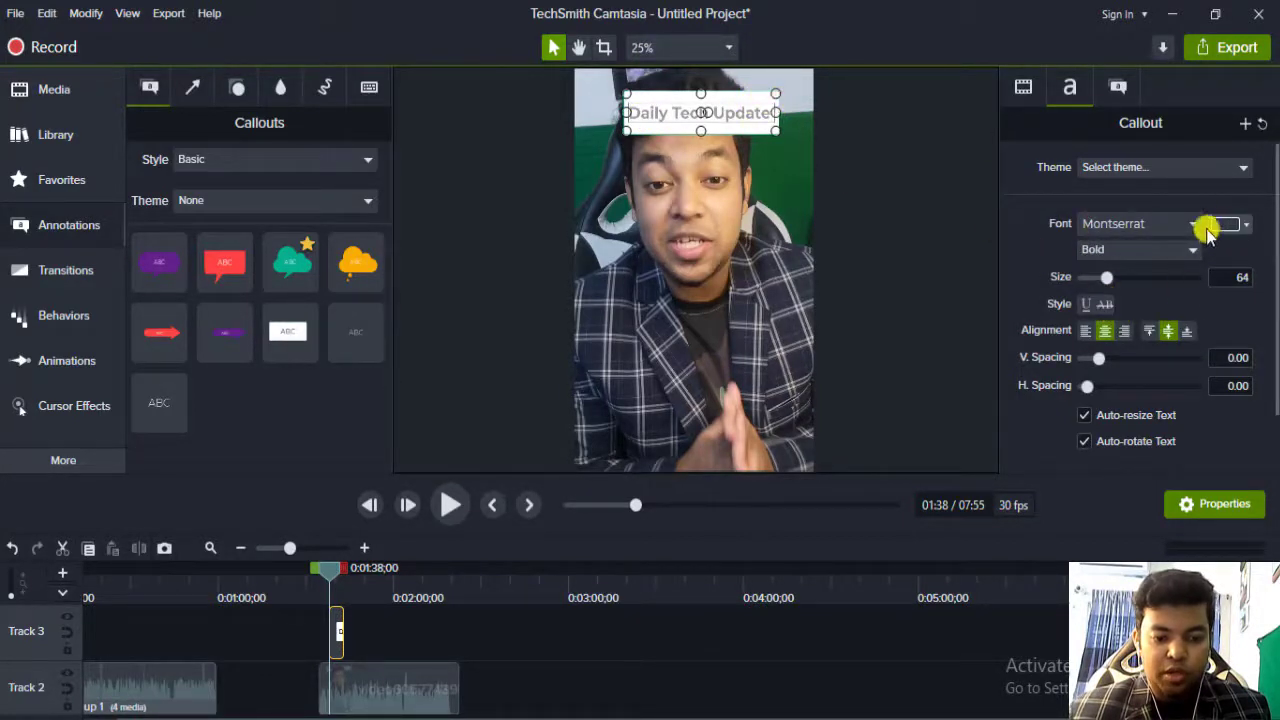
click(1120, 88)
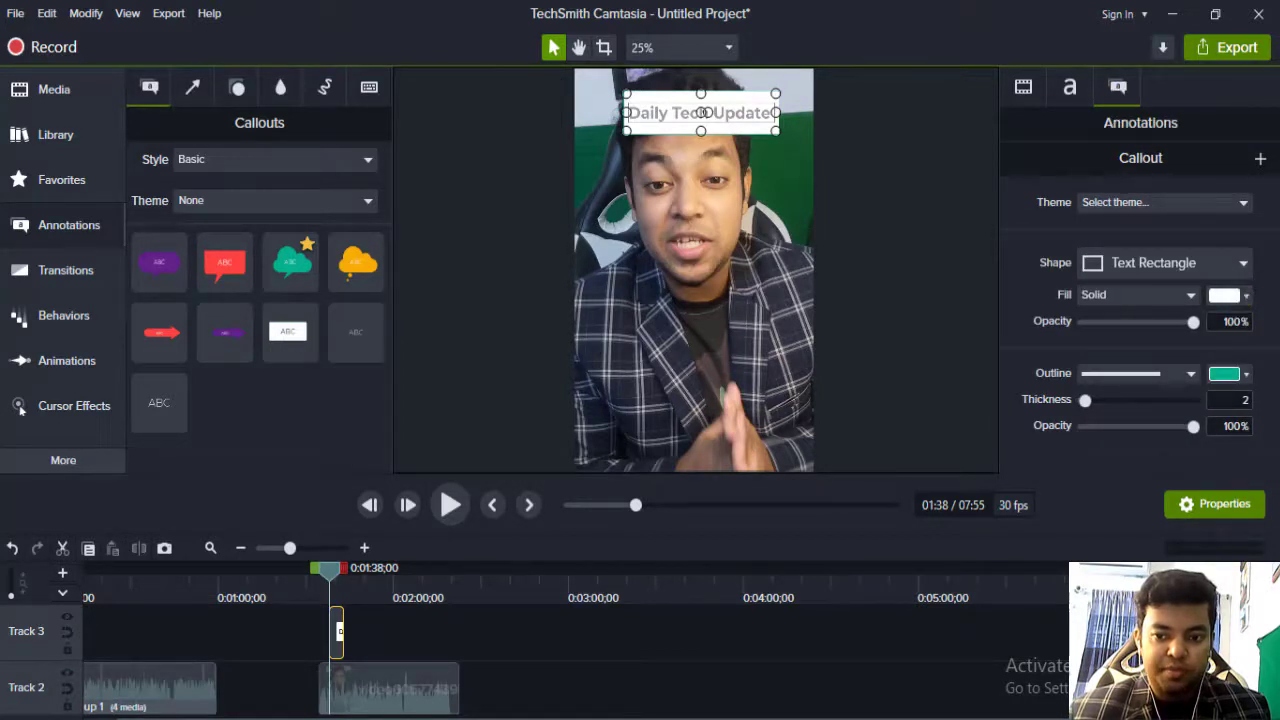
click(1224, 296)
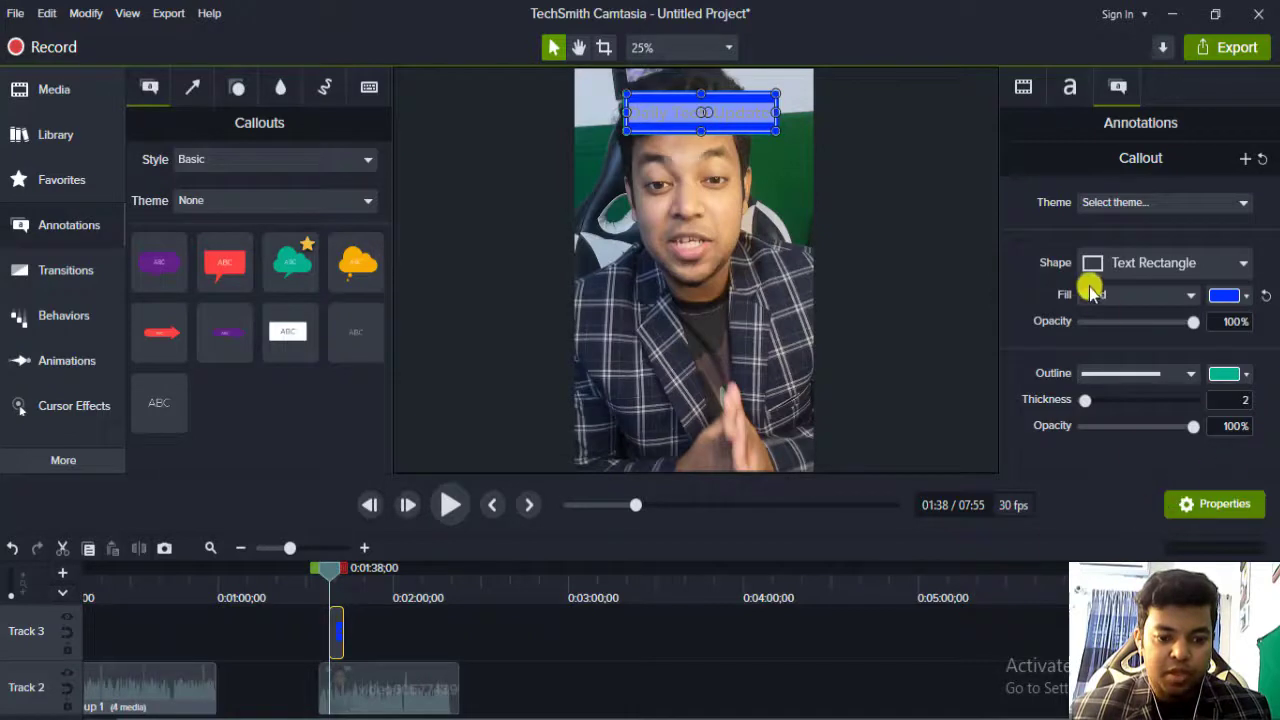
click(1072, 88)
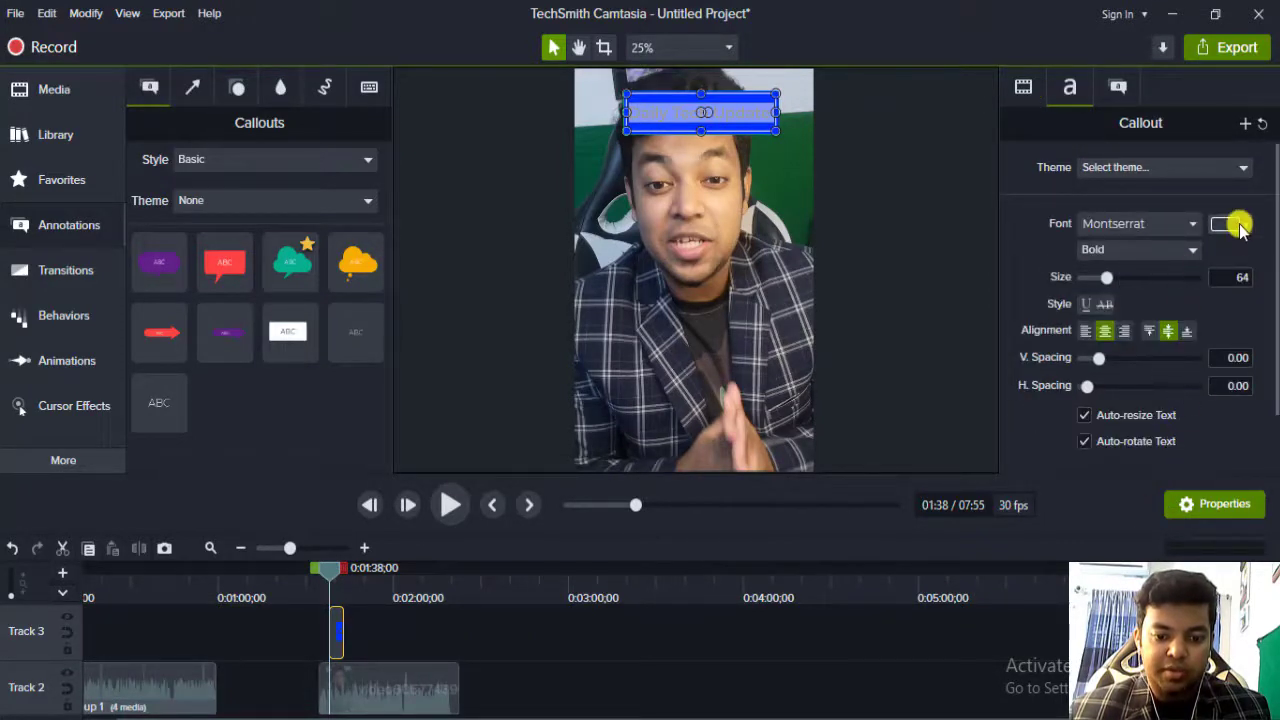
click(1248, 268)
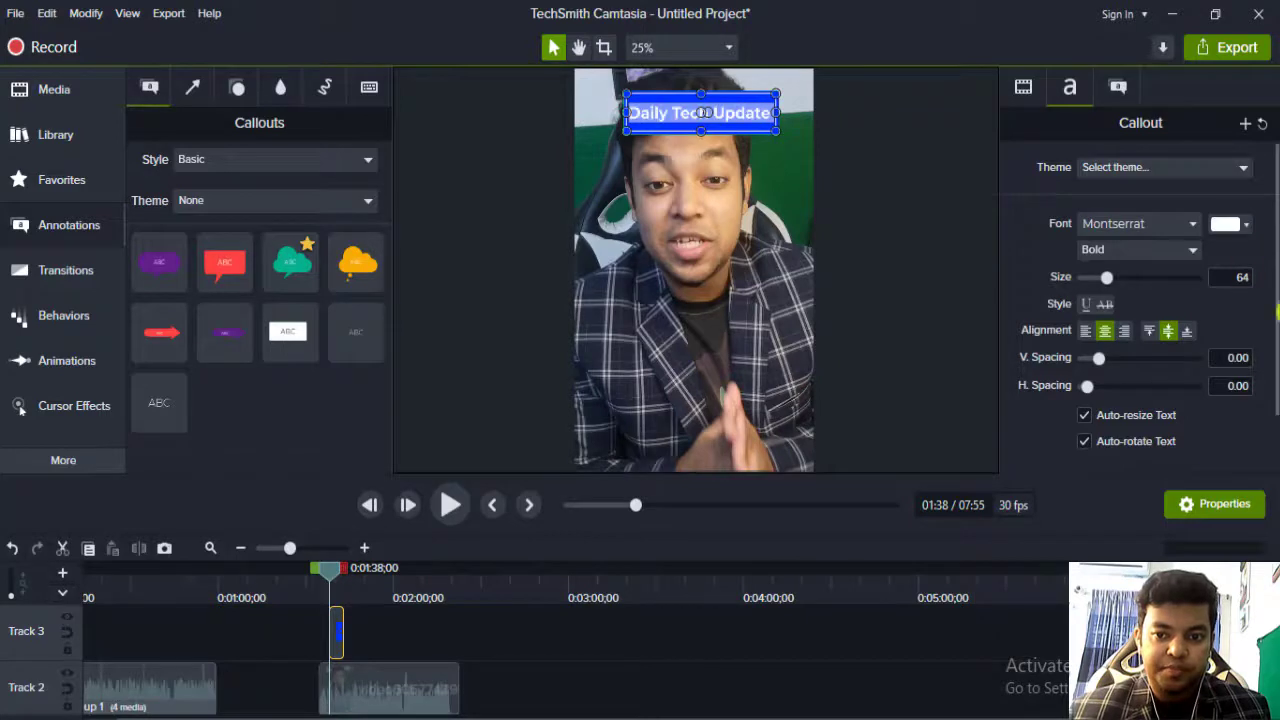
click(1170, 330)
click(857, 157)
Try the callout at the video frame's upper-right edge, and move it down to the frame's lower-right corner.
click(752, 120)
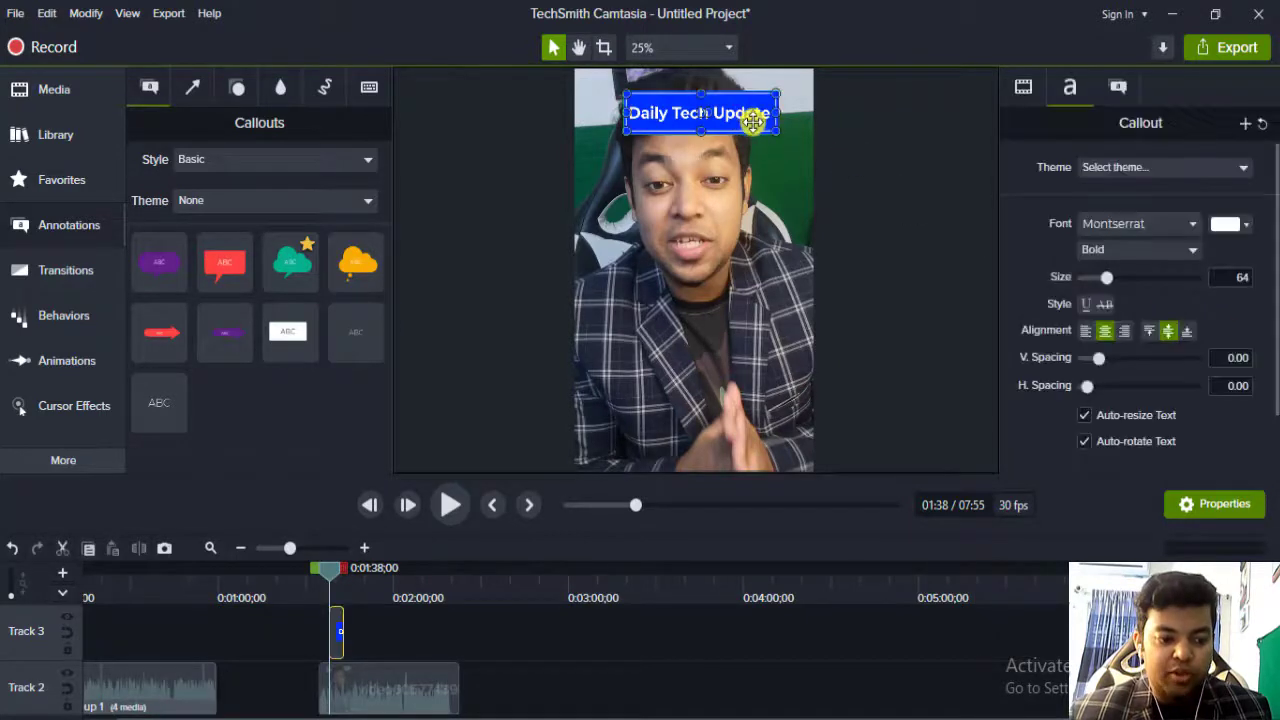
drag(752, 120, 791, 114)
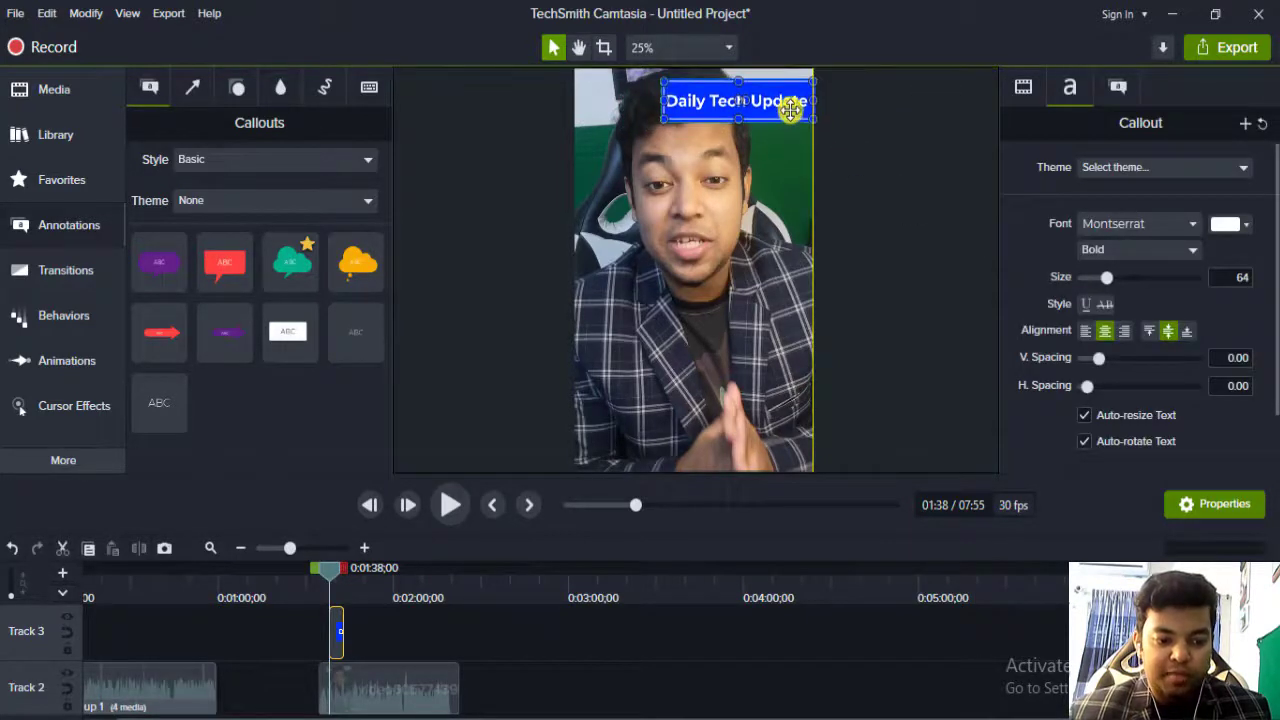
click(945, 162)
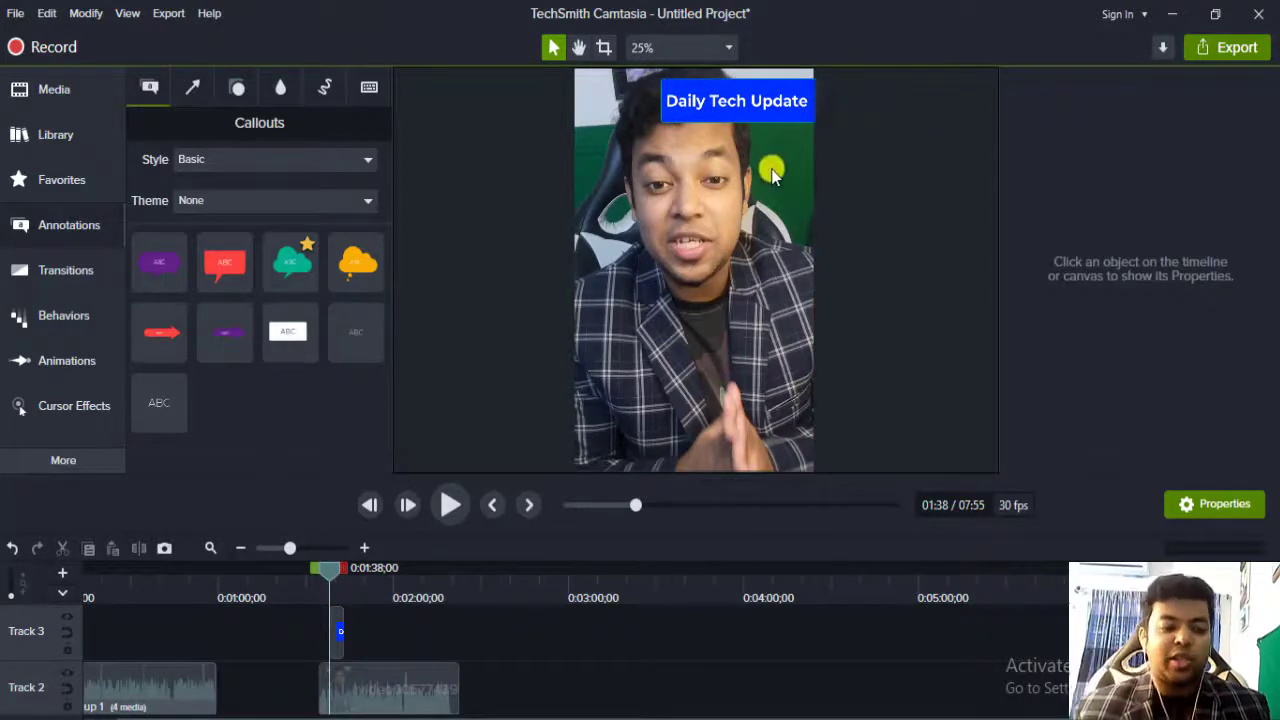
click(747, 100)
drag(766, 103, 737, 438)
click(882, 368)
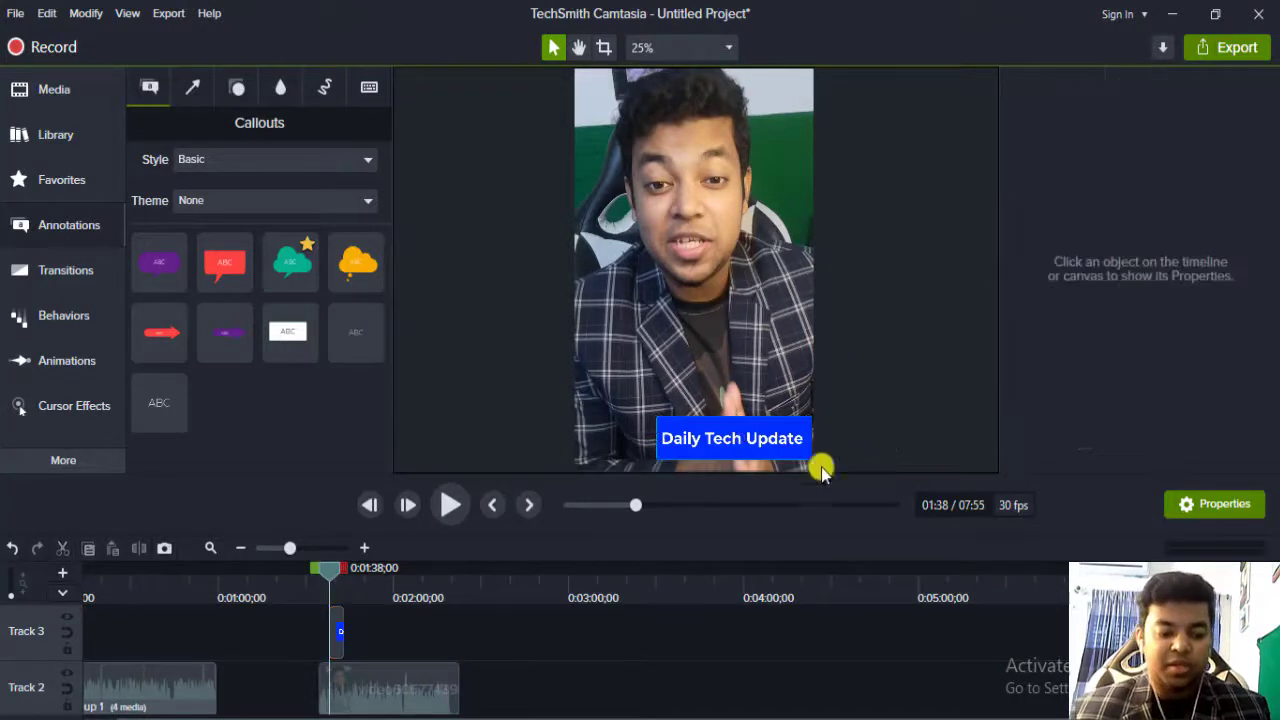
Extend the callout at both ends to span the whole portrait clip, and review it by playing and scrubbing to about 2:17.
click(452, 507)
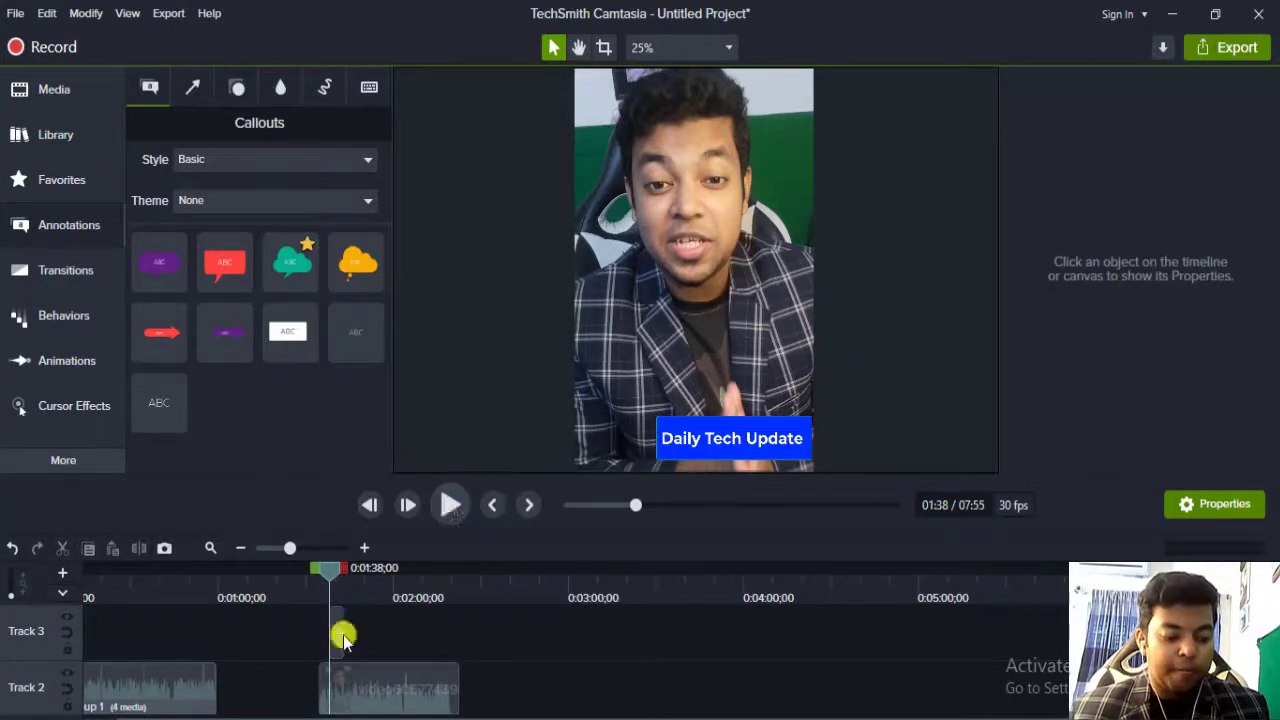
drag(343, 633, 457, 625)
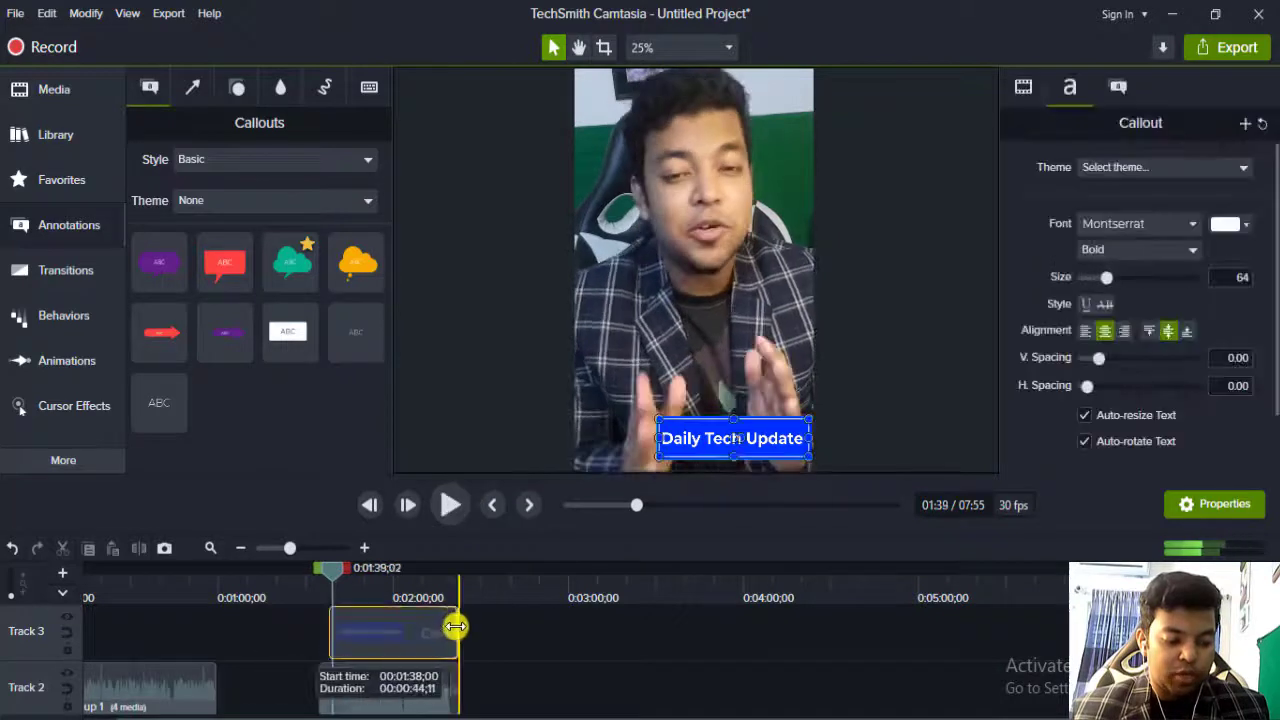
drag(330, 633, 312, 635)
drag(331, 578, 311, 580)
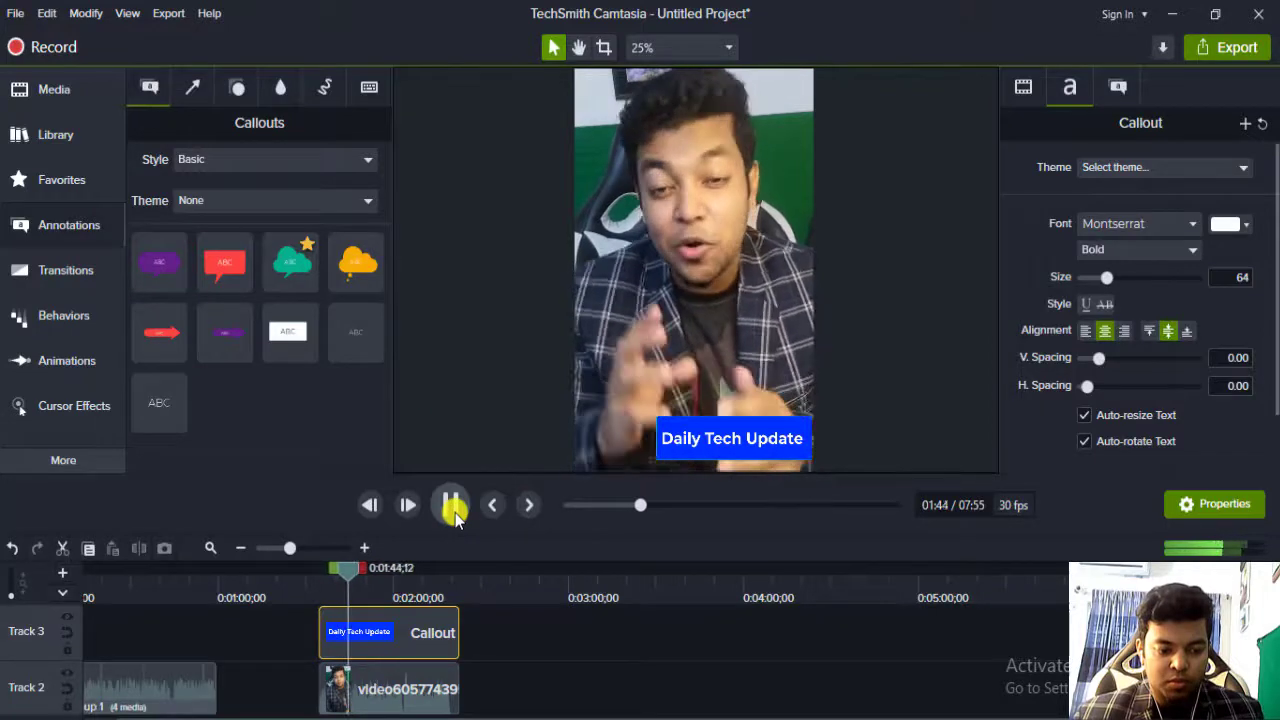
click(452, 505)
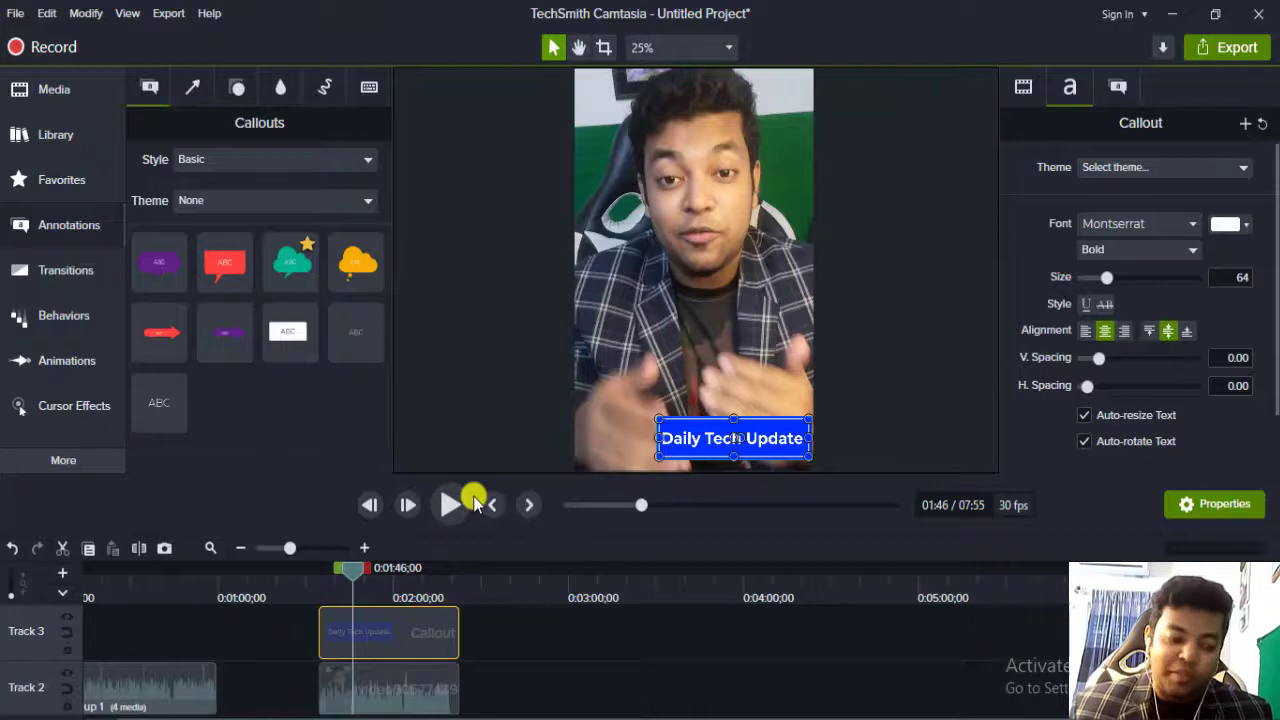
drag(348, 569, 449, 618)
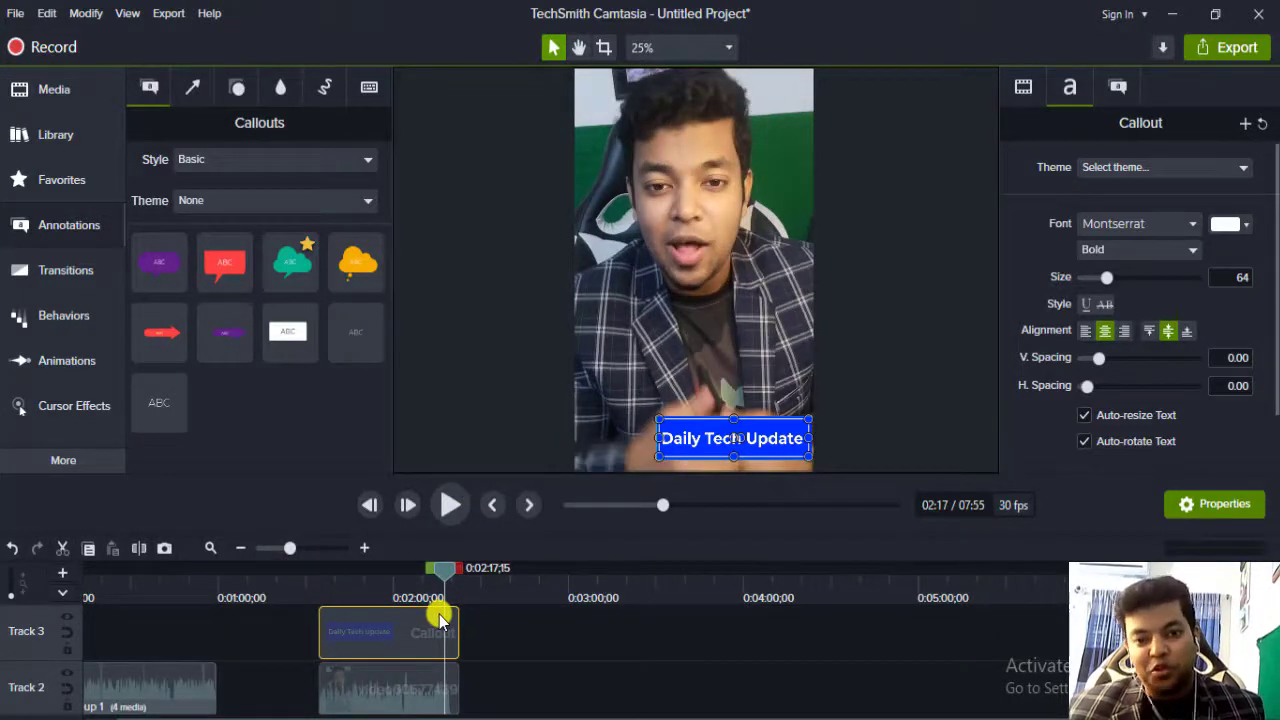